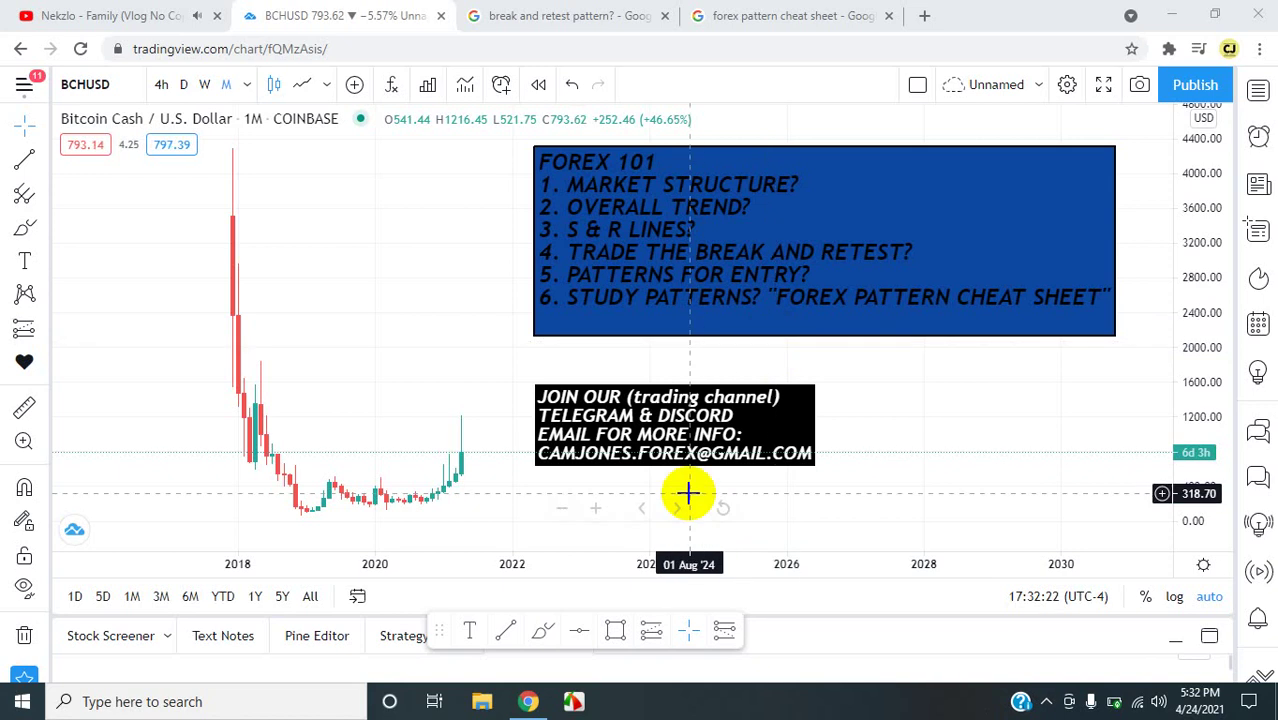
Pick the Brush tool from the drawing toolbar for freehand marks on the BCHUSD chart
click(548, 630)
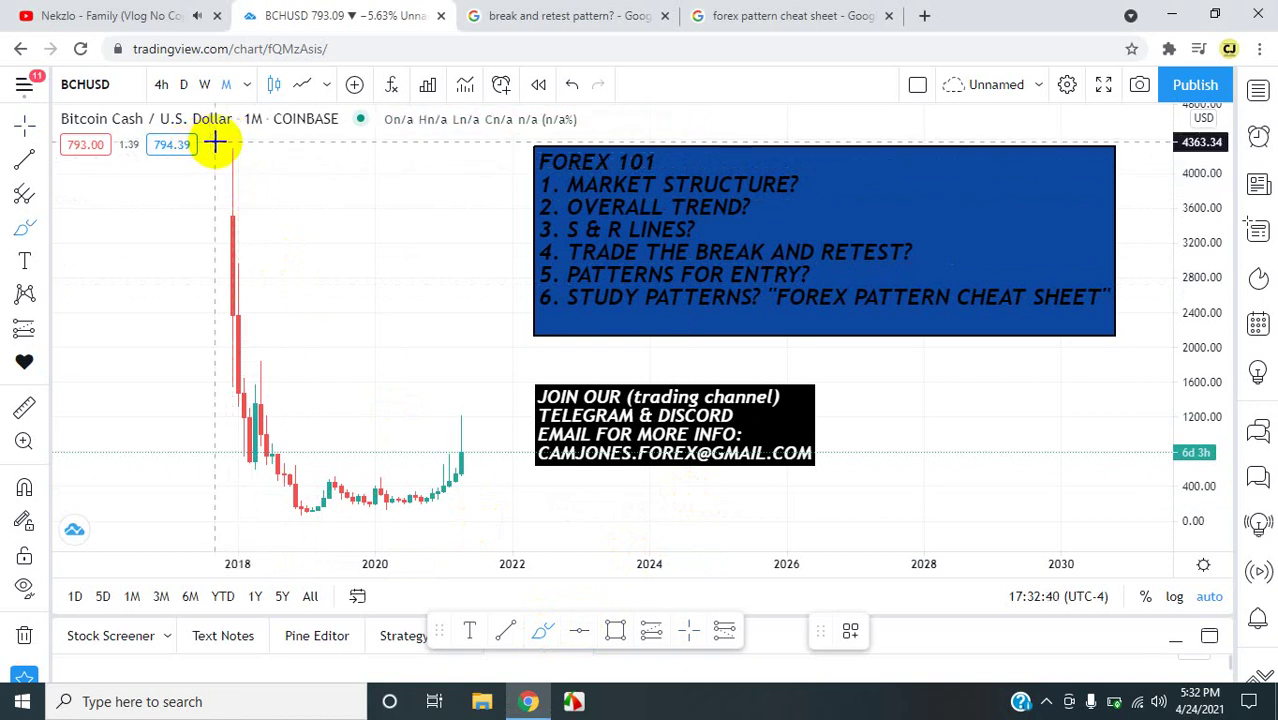
Brush two levels at the 2017 peak and one near 1200, tracing the crash into the 2019 bottom
drag(214, 148, 307, 138)
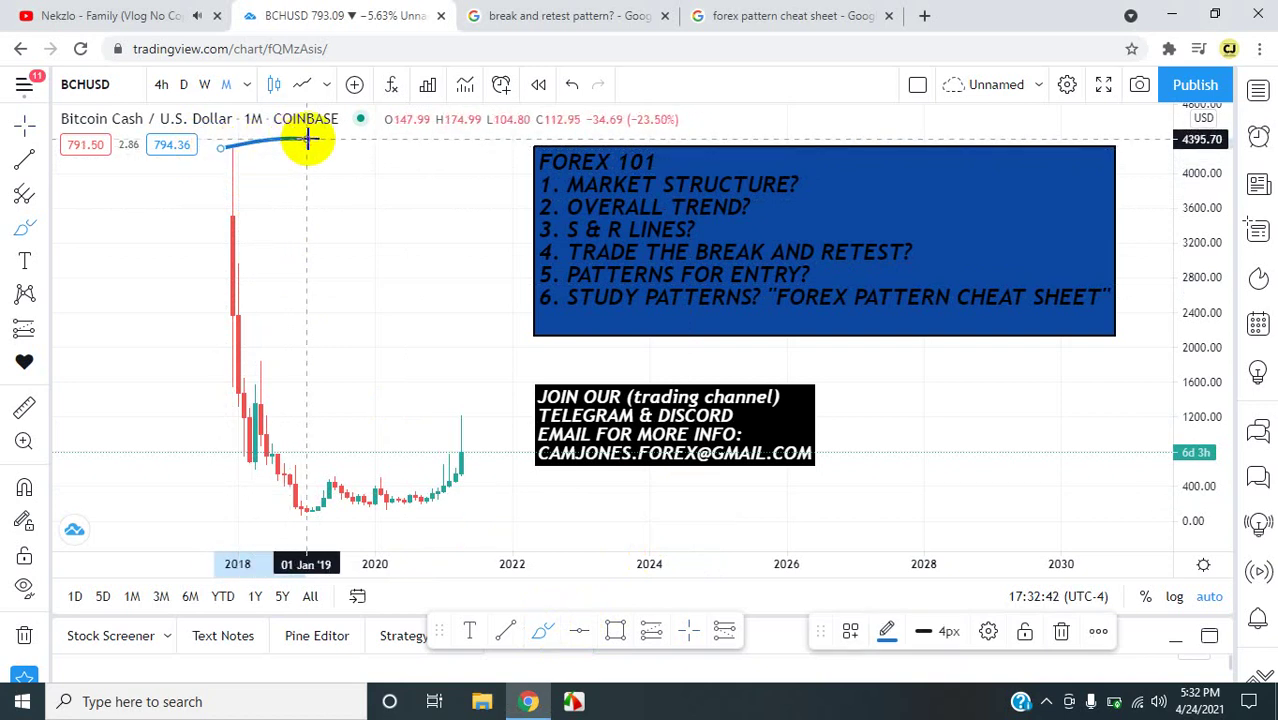
drag(218, 212, 302, 211)
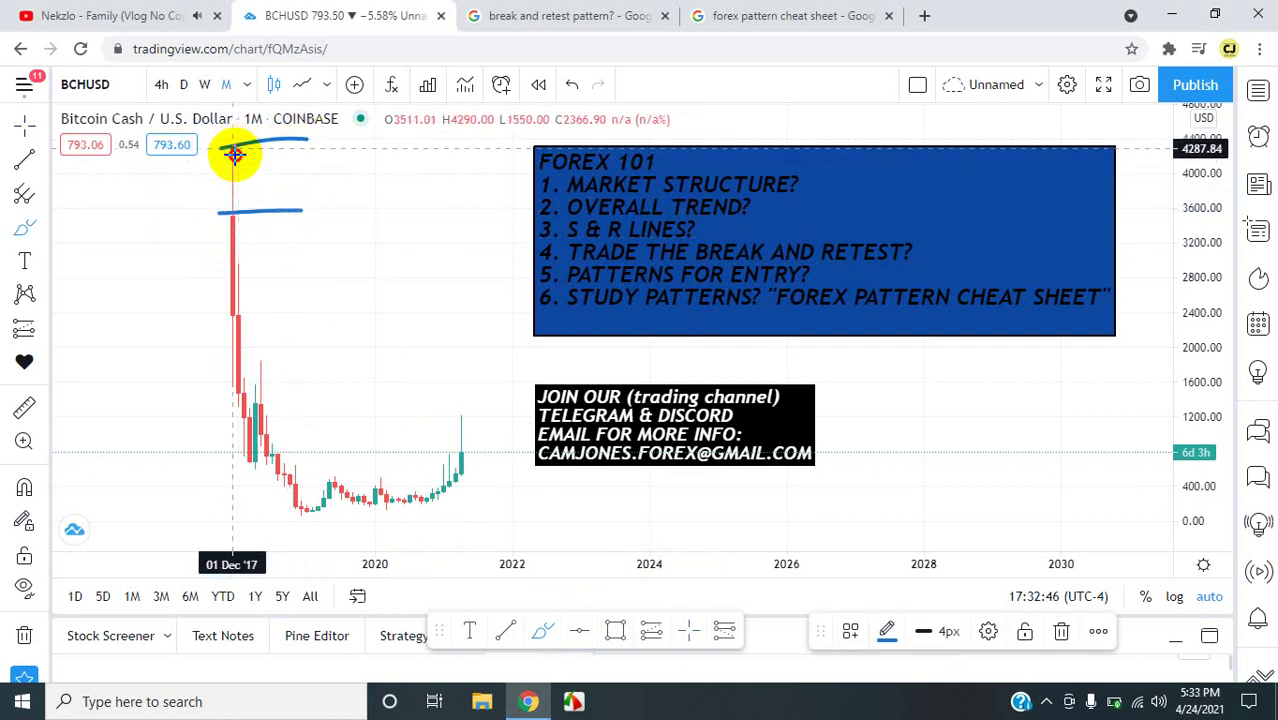
mouse_move(233, 153)
mouse_down()
mouse_move(243, 404)
mouse_move(348, 402)
mouse_up()
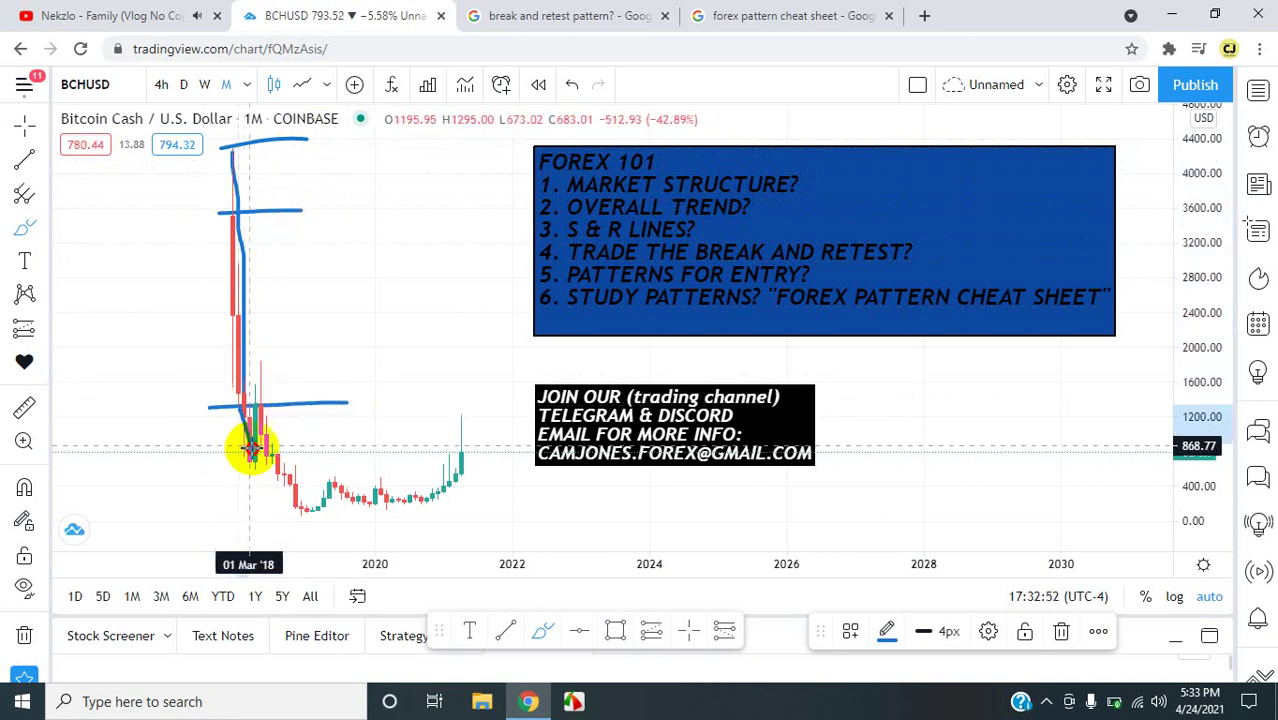
drag(216, 457, 348, 451)
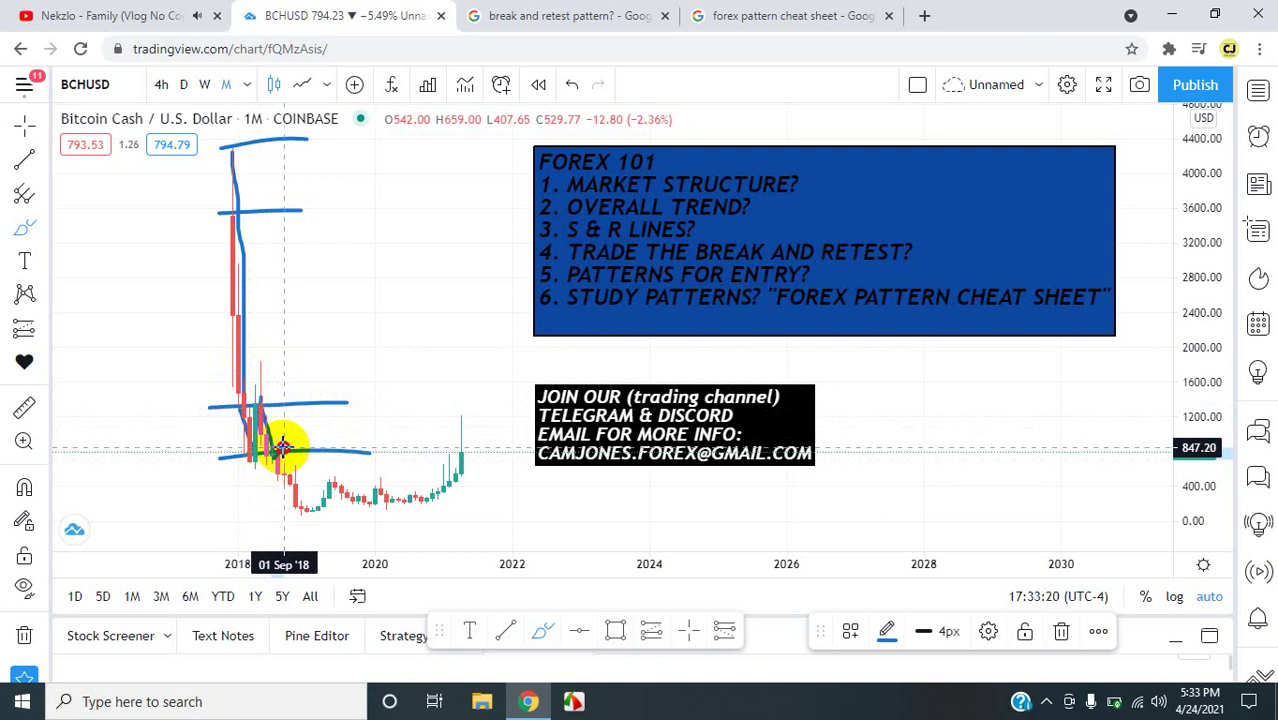
mouse_move(283, 447)
mouse_down()
mouse_move(316, 505)
mouse_move(268, 516)
mouse_move(501, 502)
mouse_up()
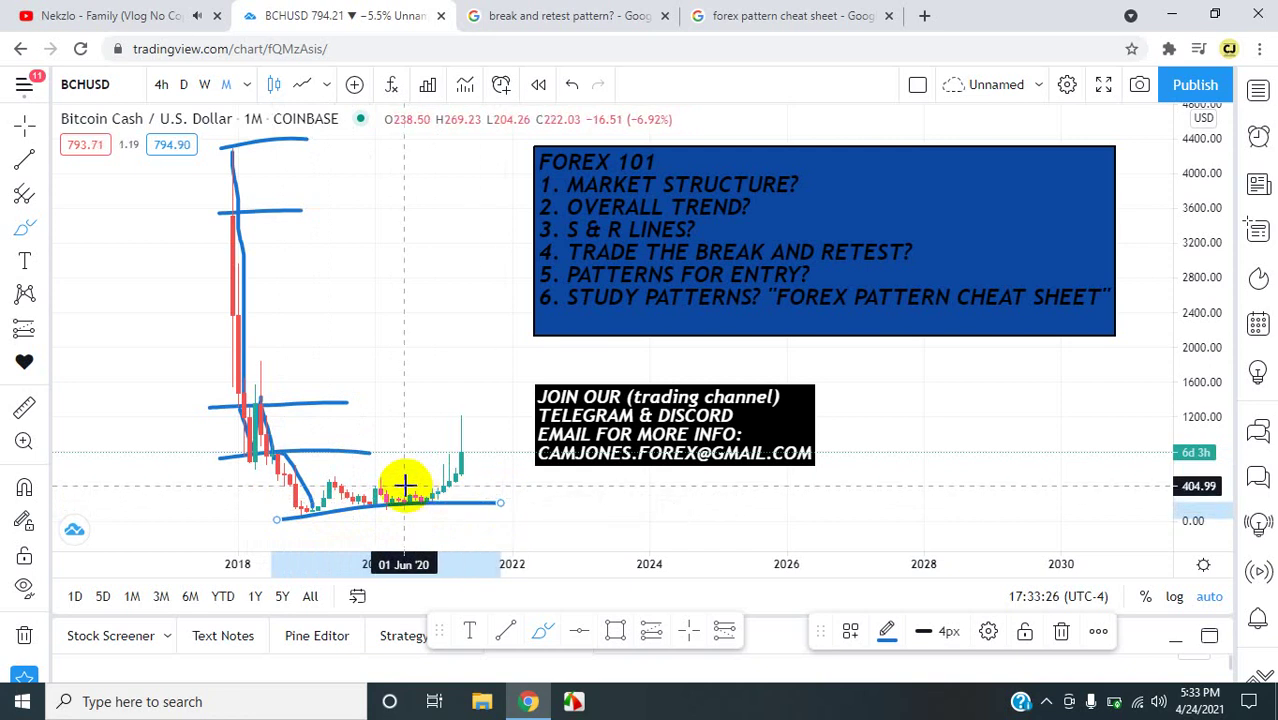
Sketch a rising line under the recent 2020–21 candles, undoing a stray stroke first
click(335, 490)
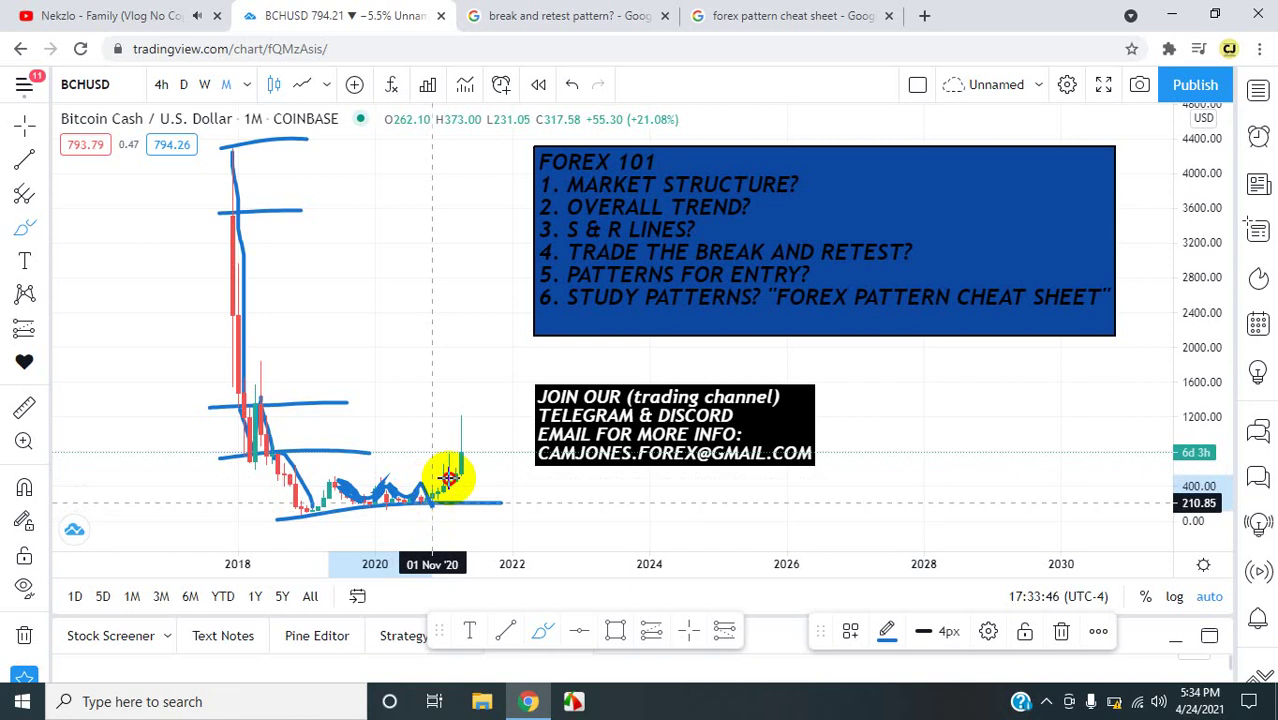
drag(447, 478, 472, 436)
click(576, 84)
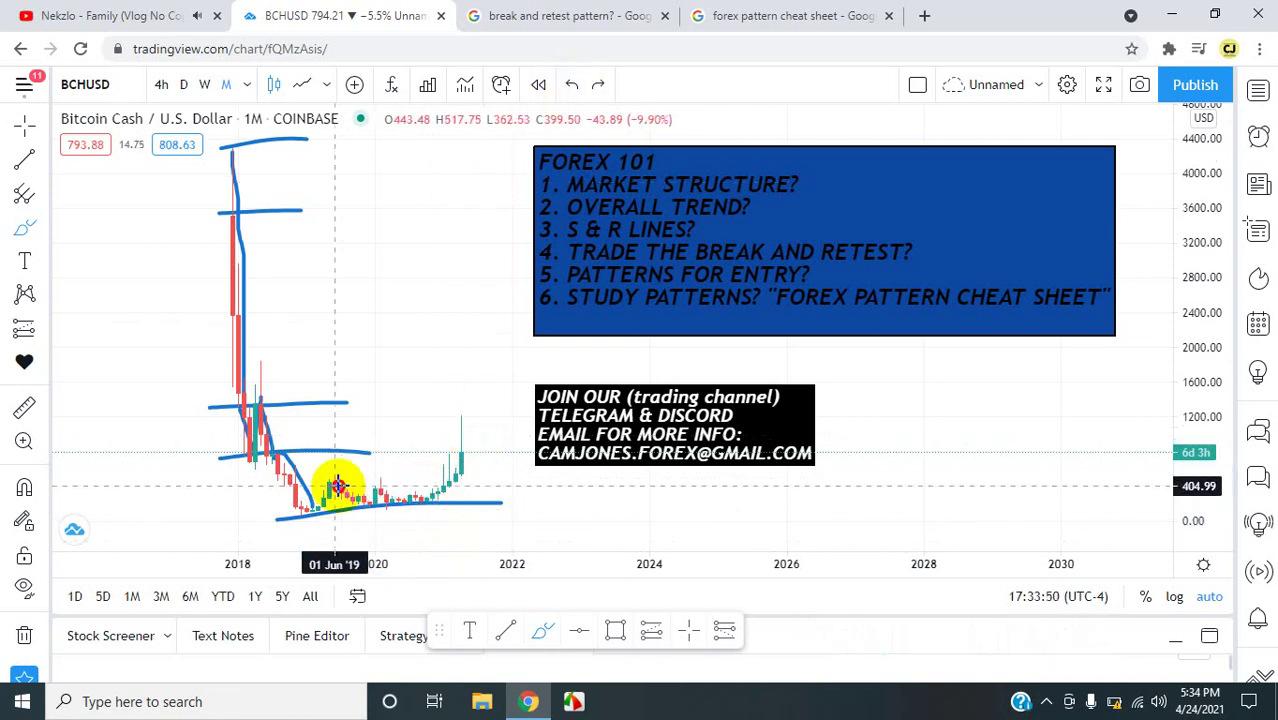
mouse_move(337, 486)
mouse_down()
mouse_move(365, 503)
mouse_move(375, 487)
mouse_move(379, 503)
mouse_move(424, 503)
mouse_move(483, 463)
mouse_up()
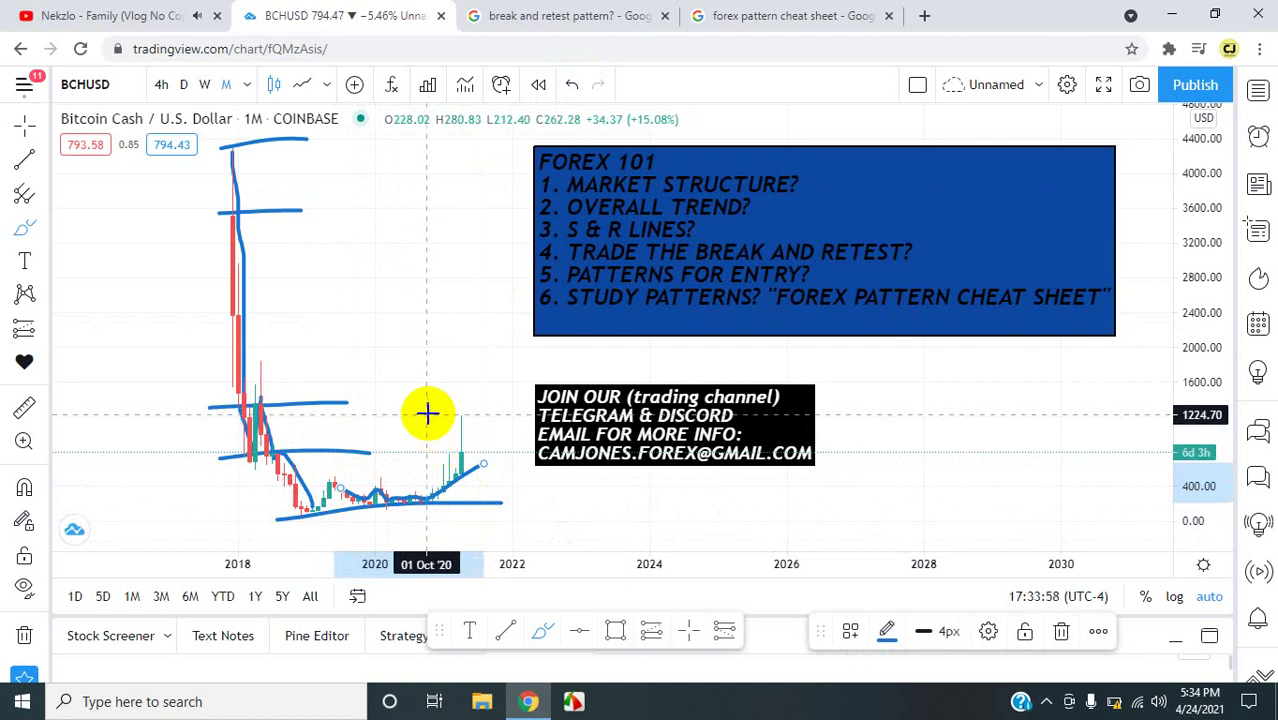
Extend the lower levels to the right and sketch a wavy retest path along the upper level
drag(369, 451, 499, 448)
drag(340, 399, 522, 395)
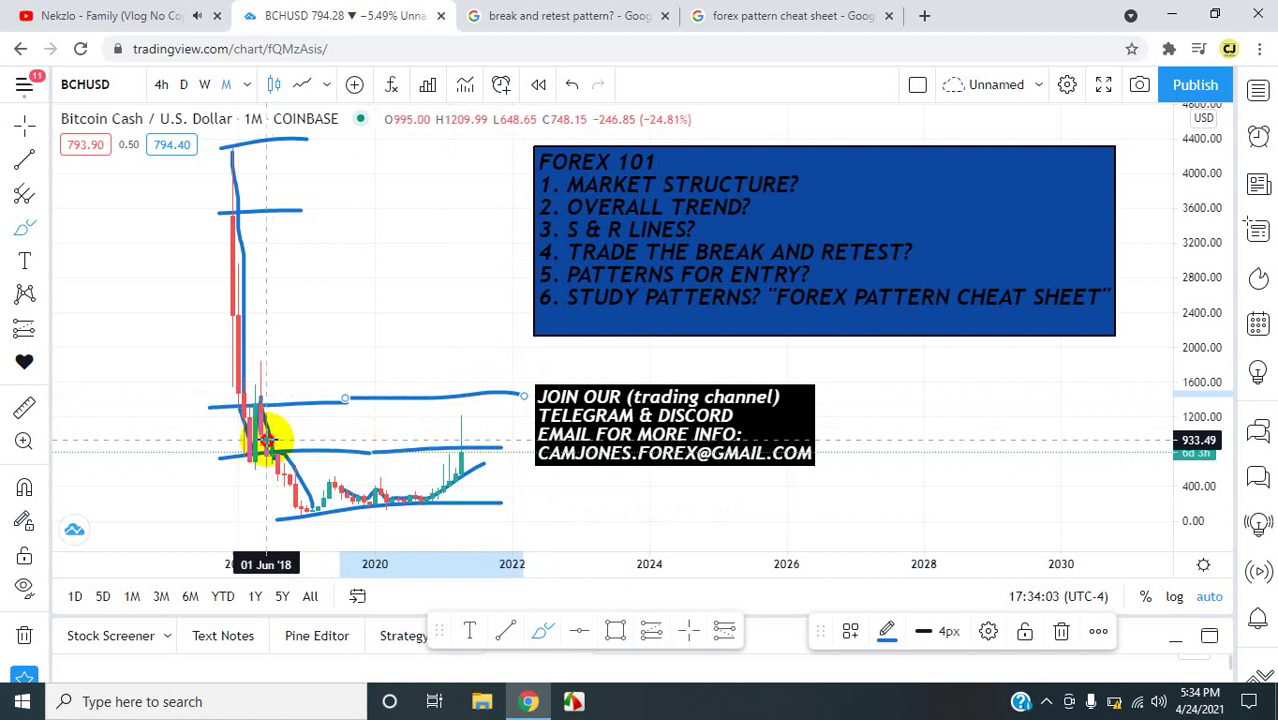
mouse_move(266, 437)
mouse_down()
mouse_move(331, 428)
mouse_move(400, 446)
mouse_move(491, 393)
mouse_move(507, 428)
mouse_up()
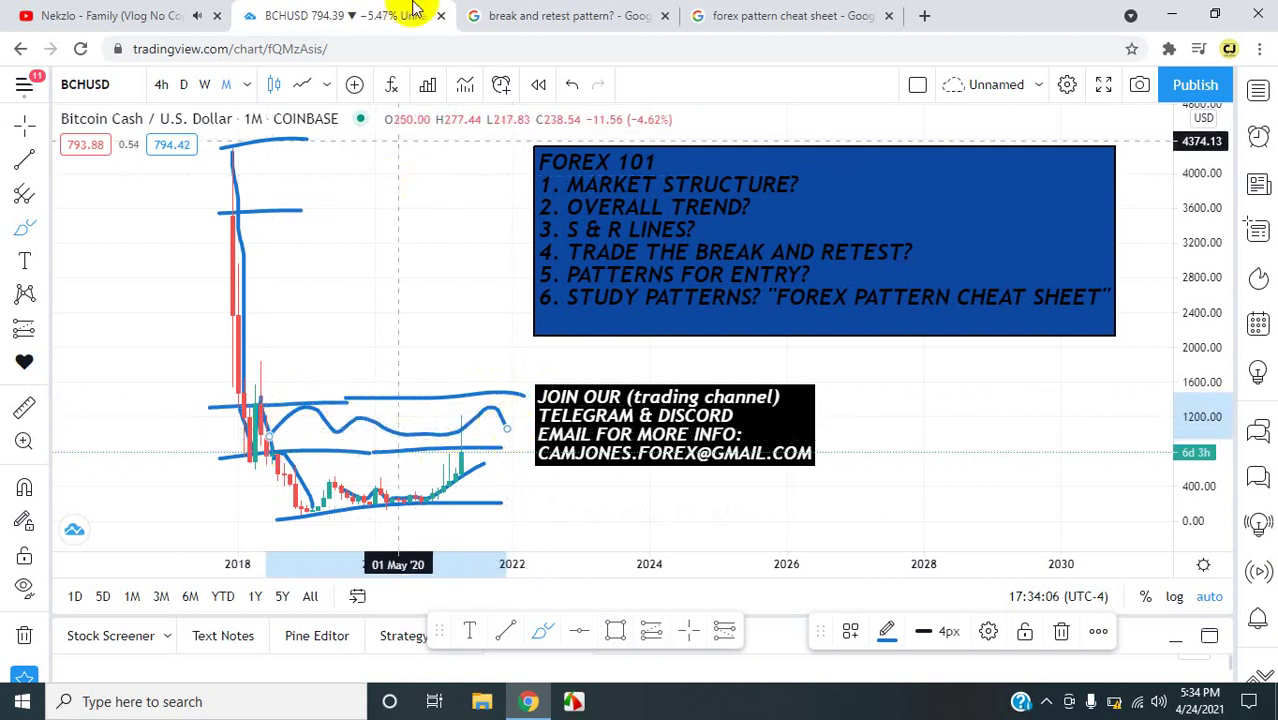
Undo every freehand sketch to clear the chart
click(578, 84)
click(578, 84)
click(578, 84)
click(578, 84)
click(578, 84)
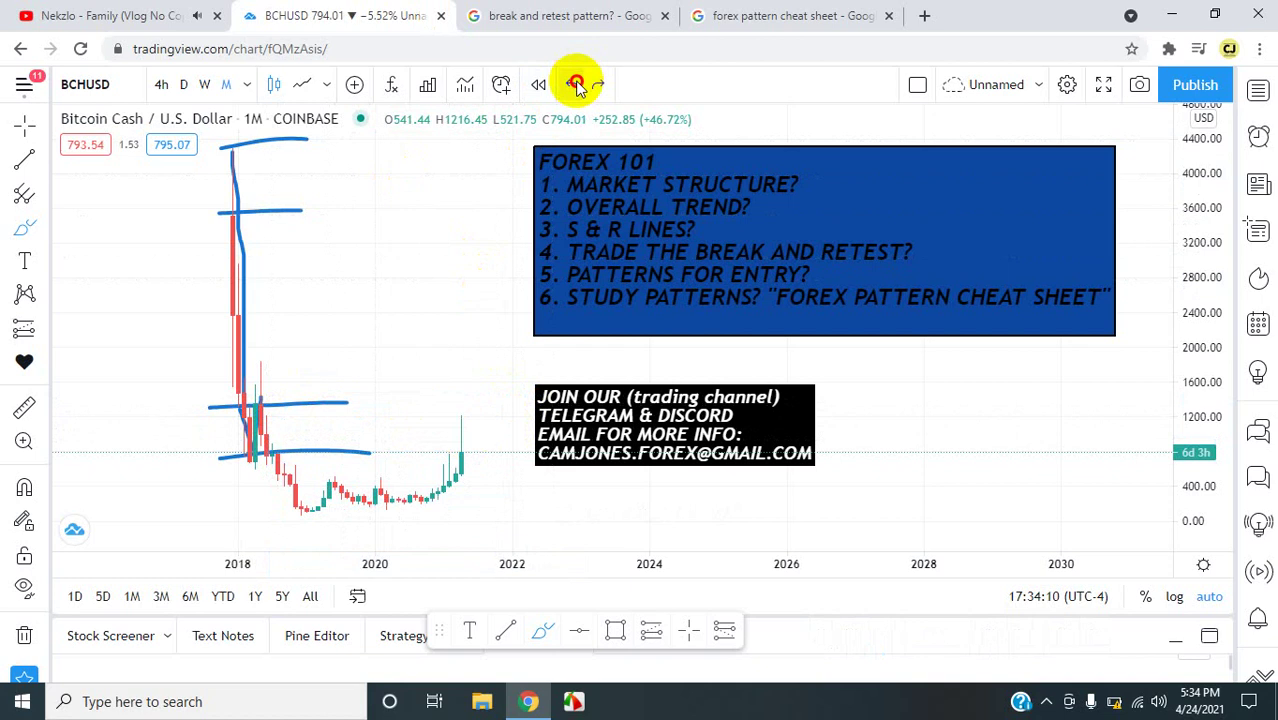
click(578, 84)
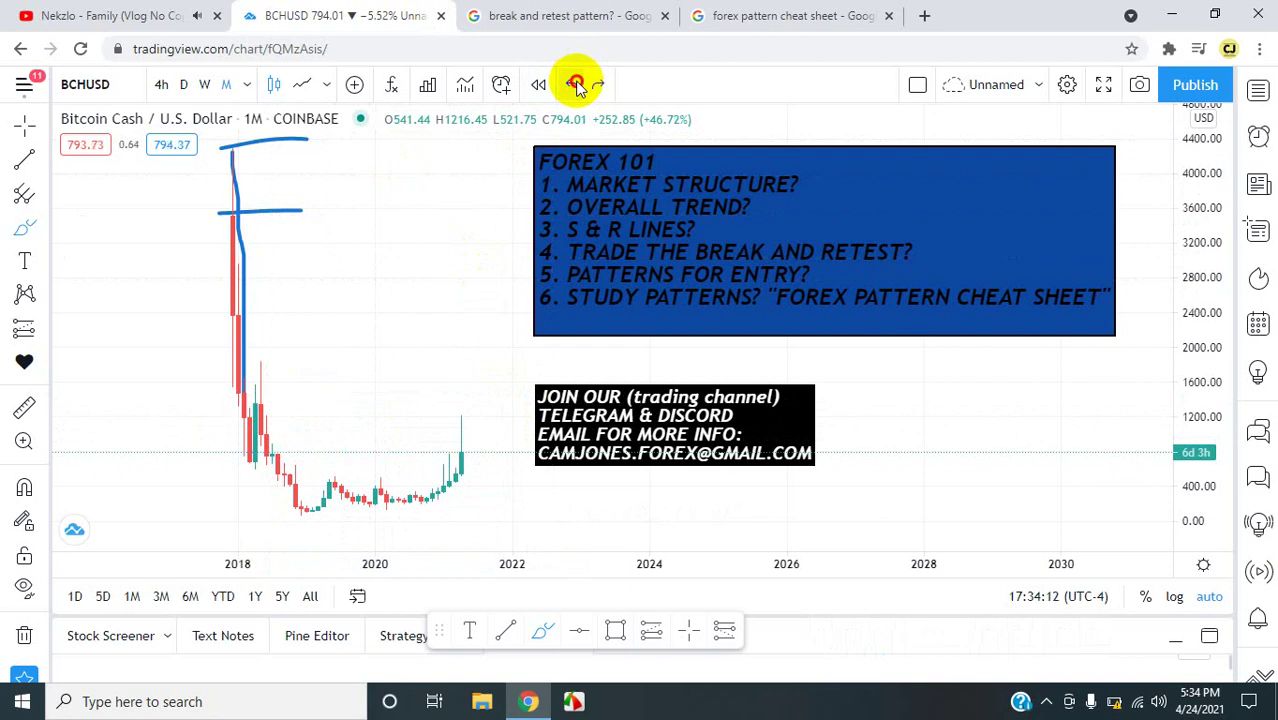
click(578, 84)
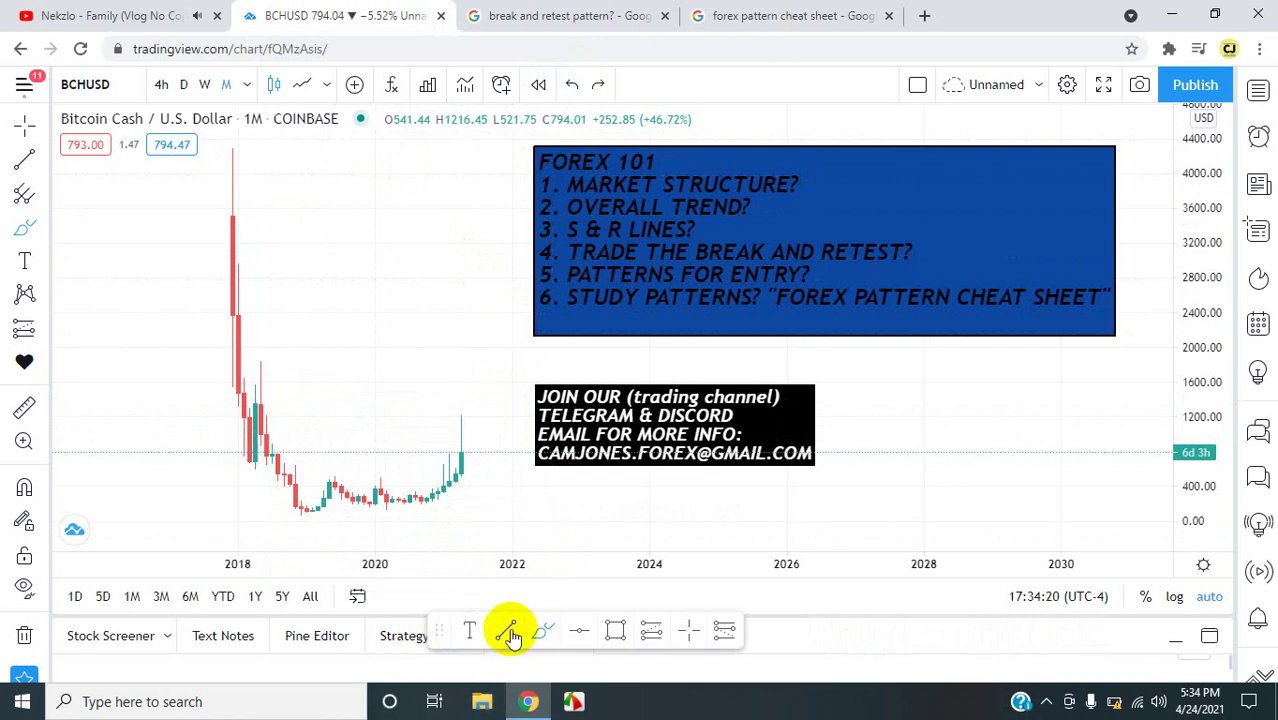
Draw a straight trend line from the March 2020 low up past the latest candles
click(388, 517)
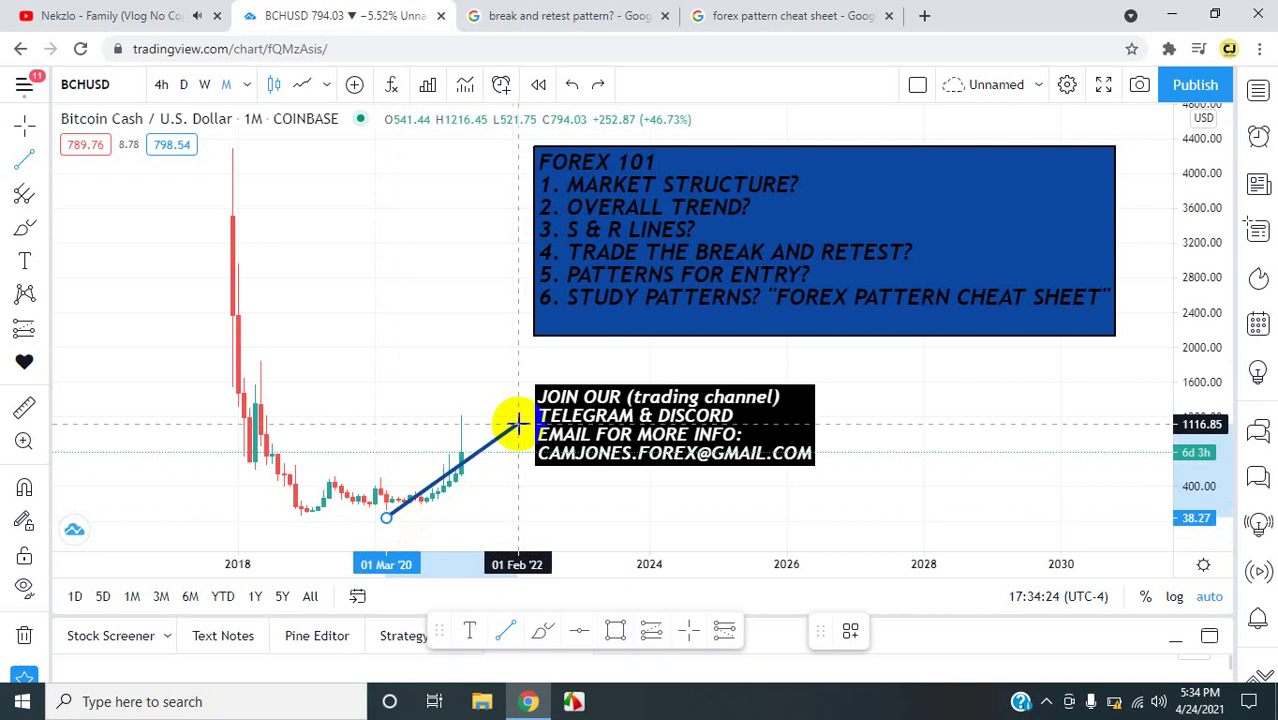
click(586, 360)
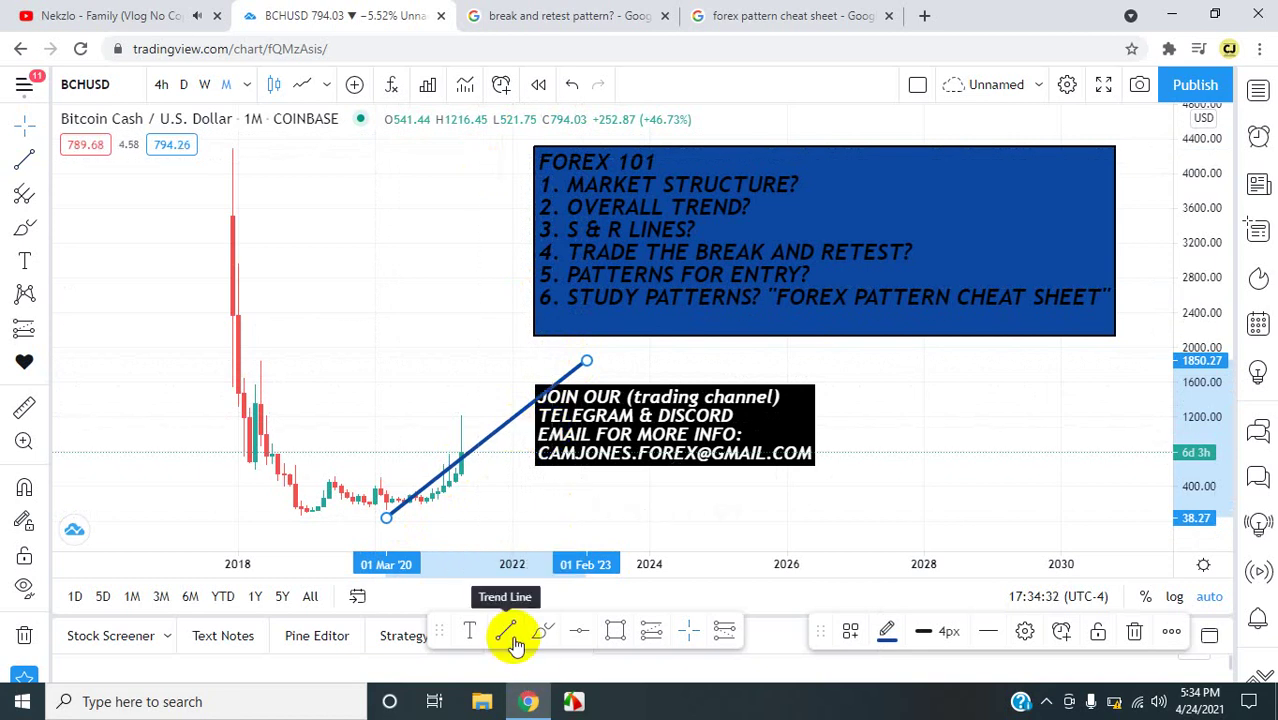
click(579, 638)
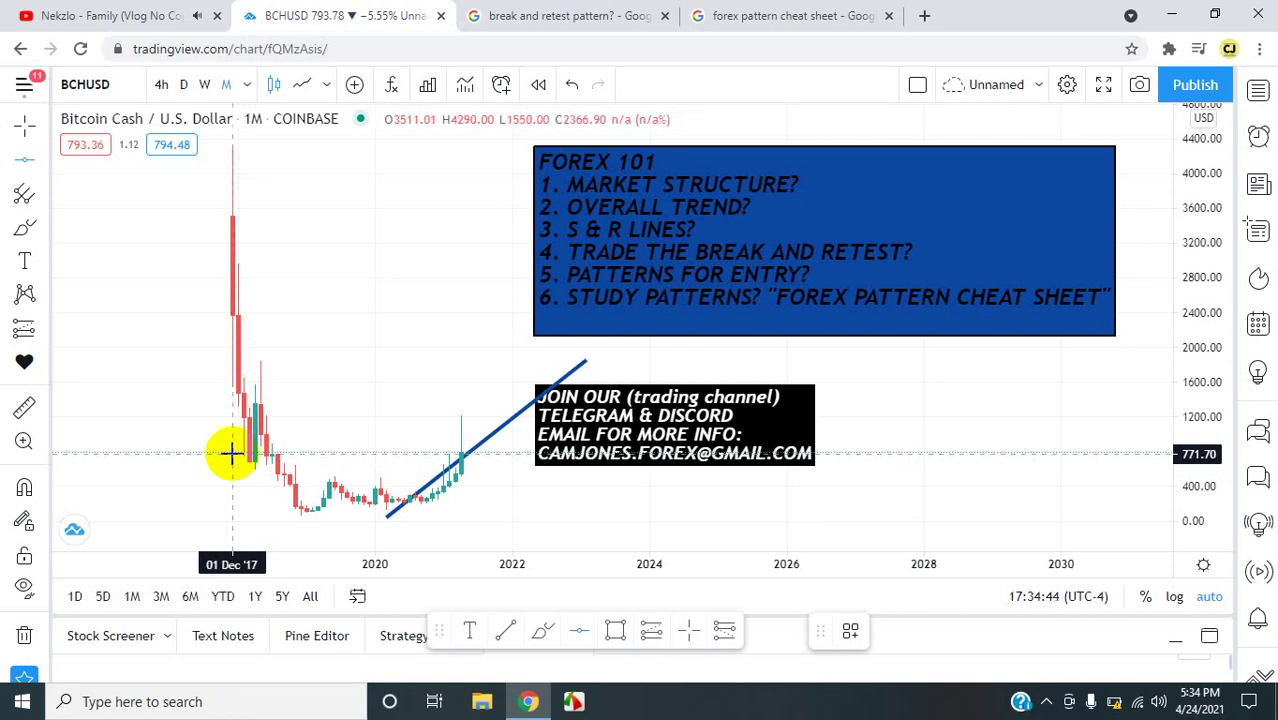
Place horizontal levels at 771.70, 663.85, 1170.77 (adjusted by dragging) and 1332.56, closing an ad
click(231, 454)
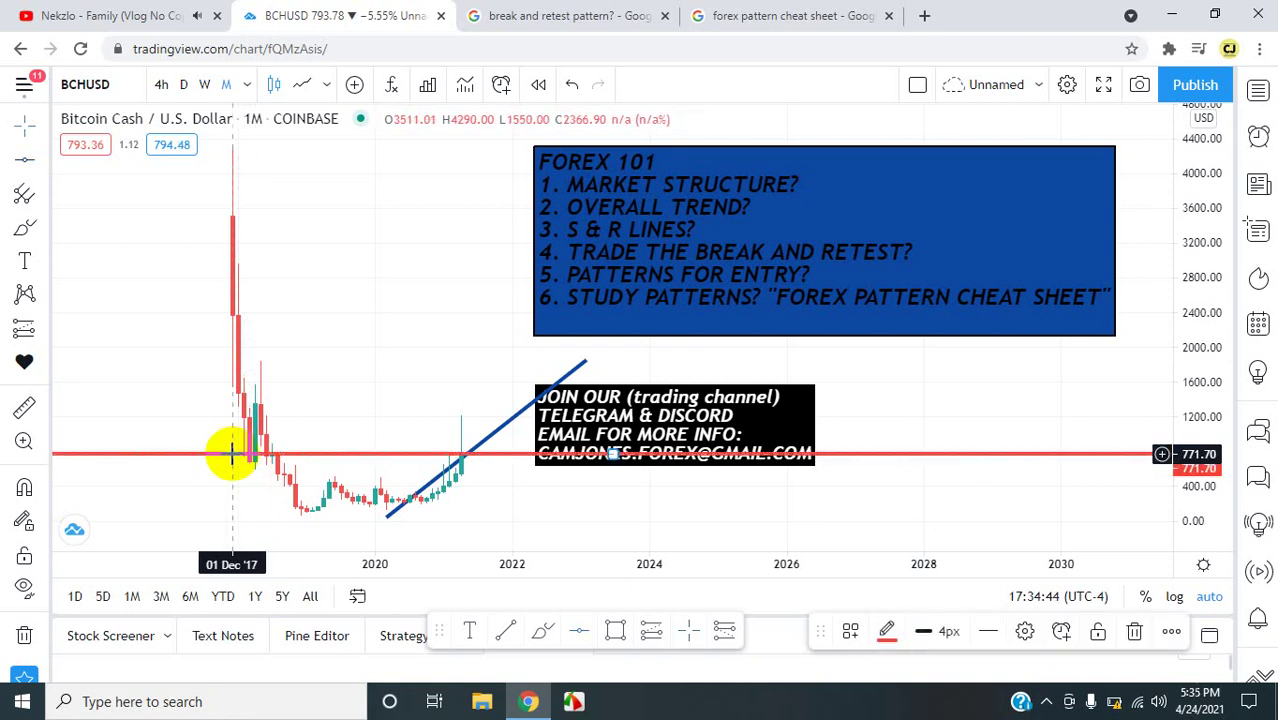
click(584, 629)
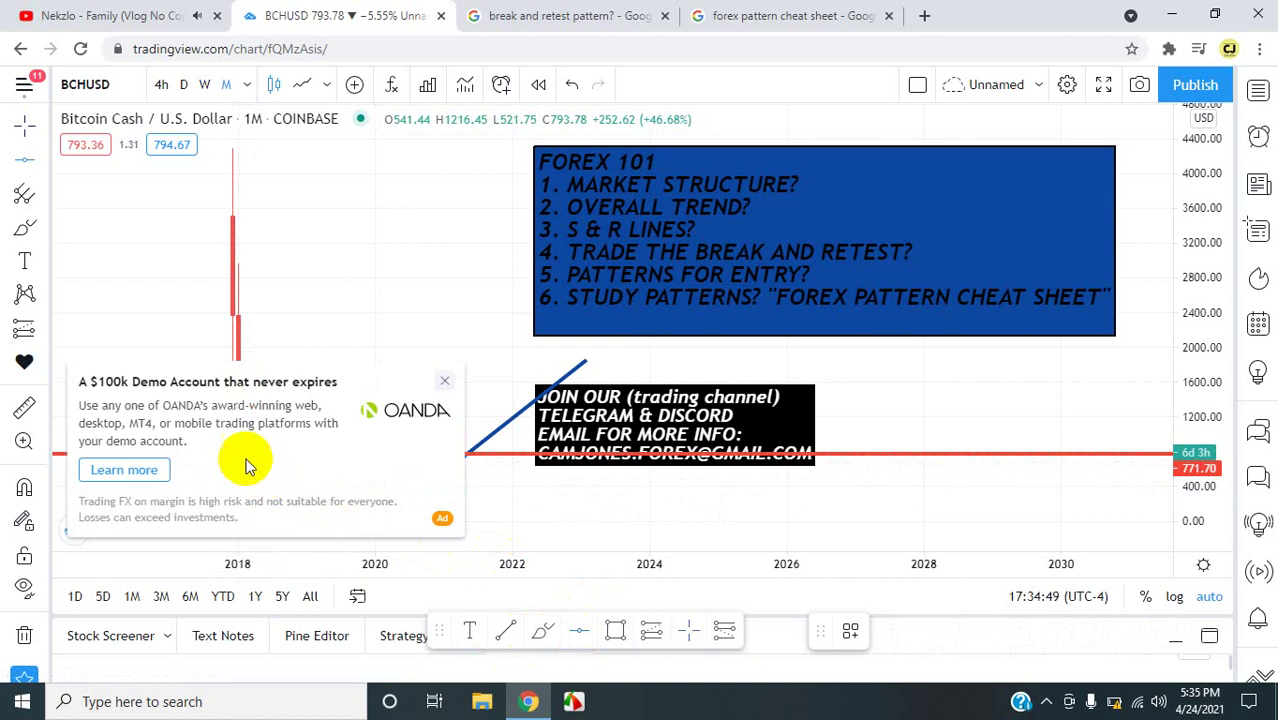
click(445, 381)
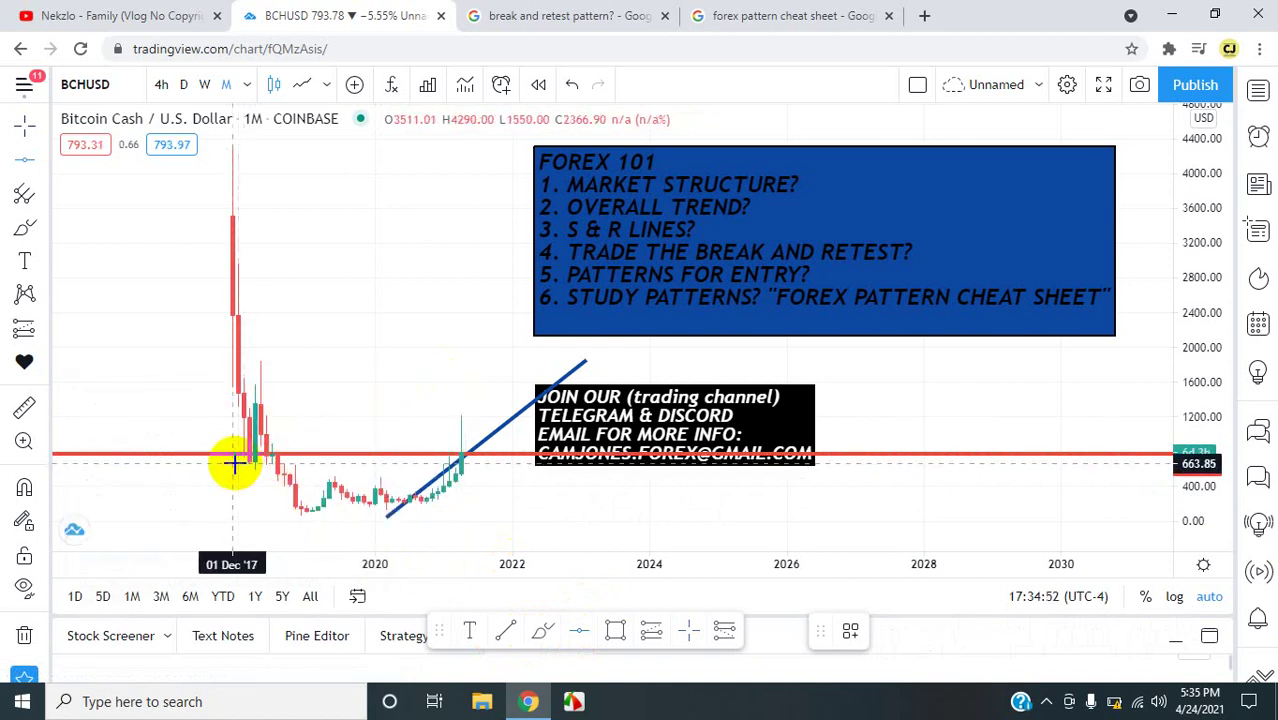
click(233, 462)
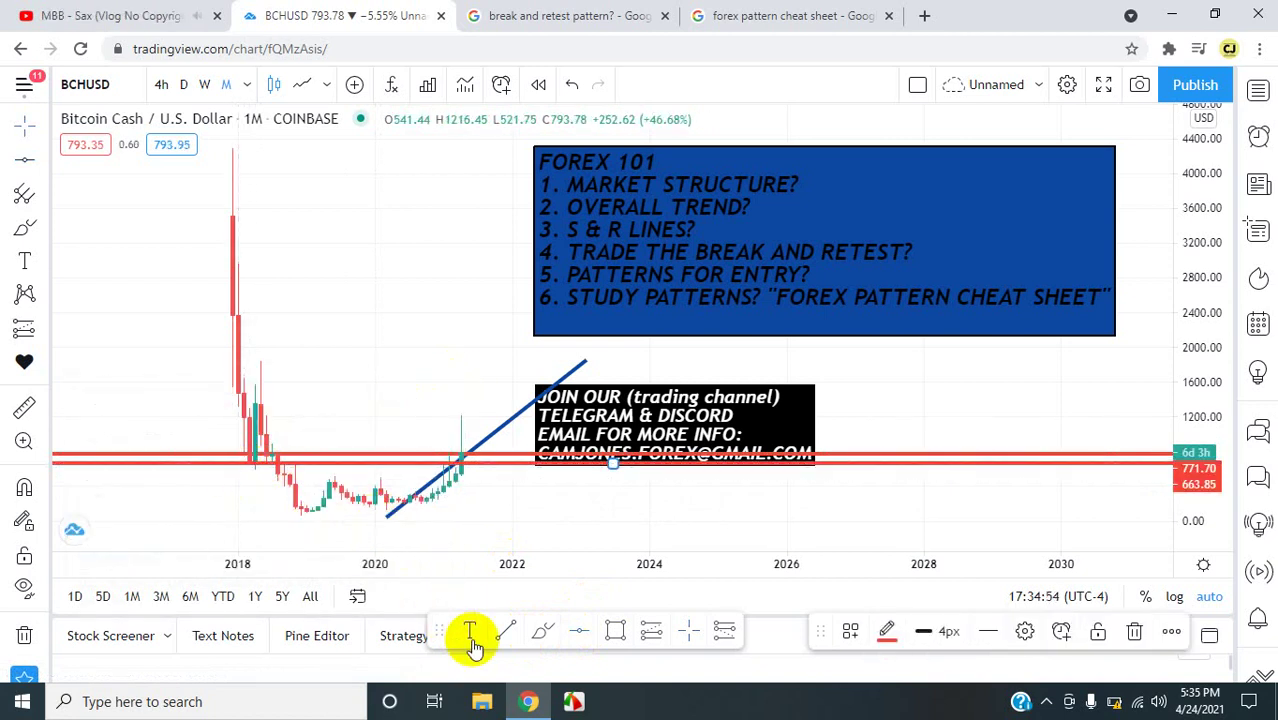
click(571, 630)
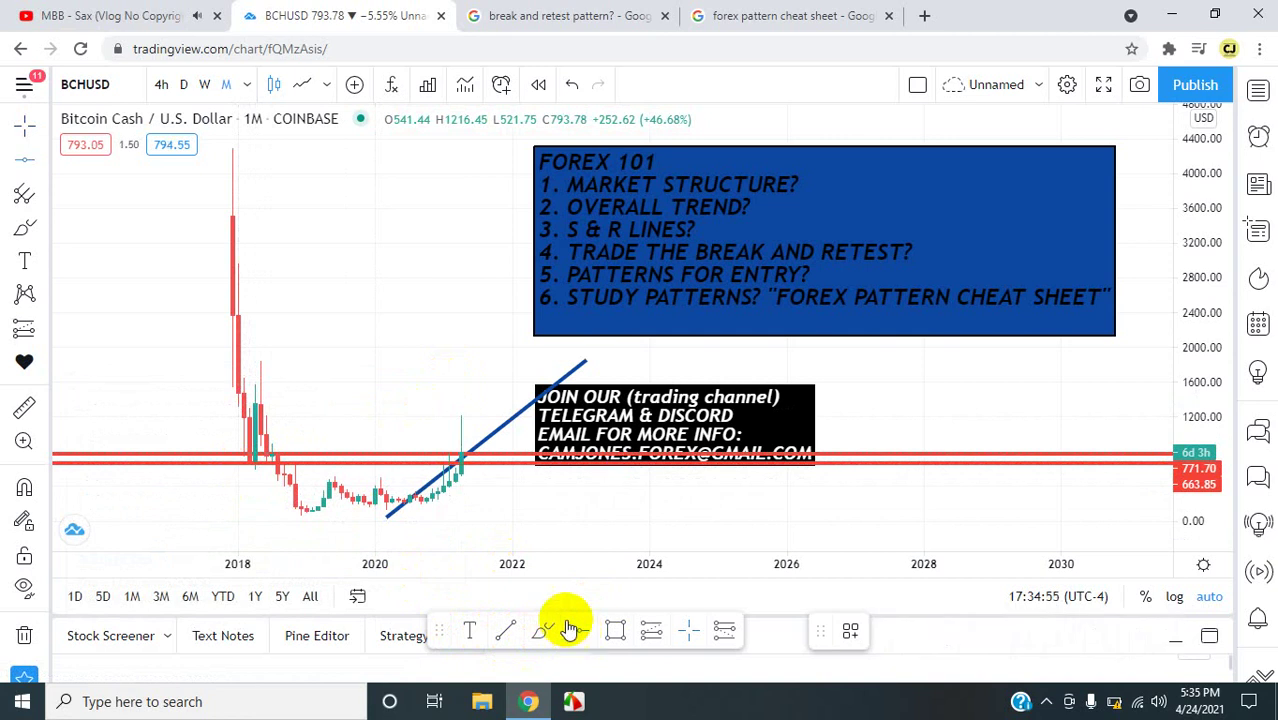
click(226, 421)
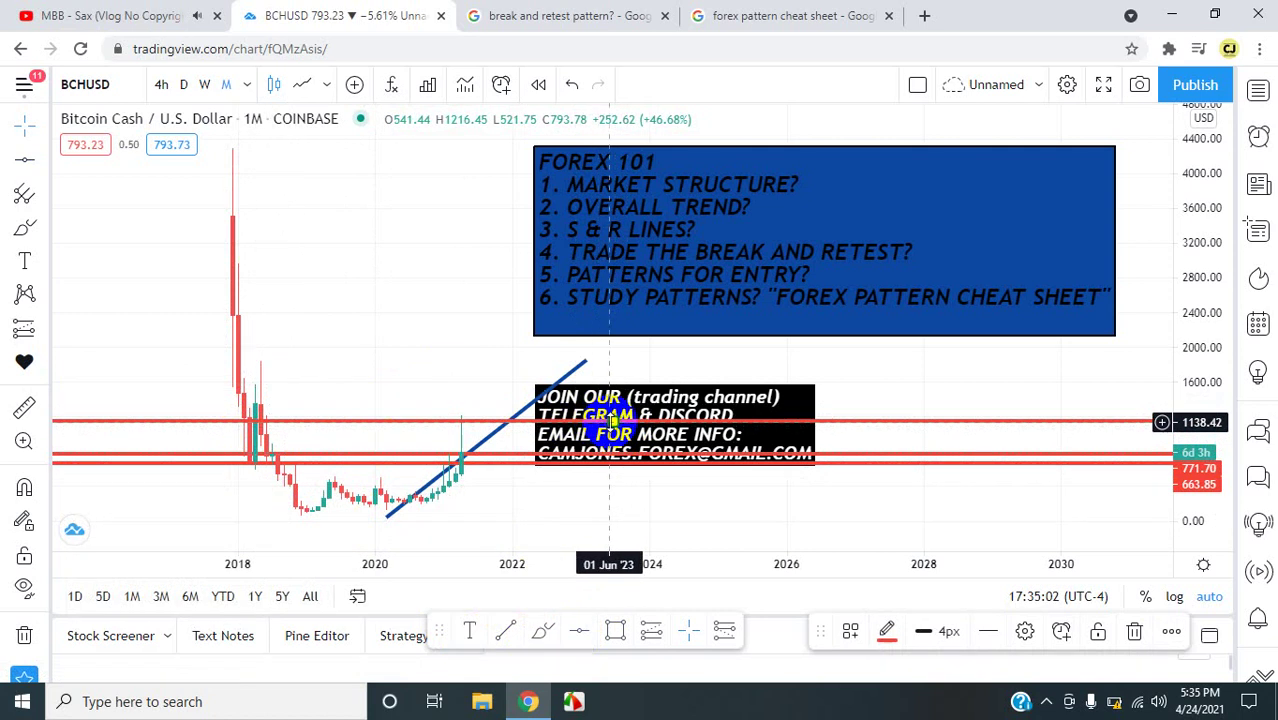
drag(611, 421, 615, 419)
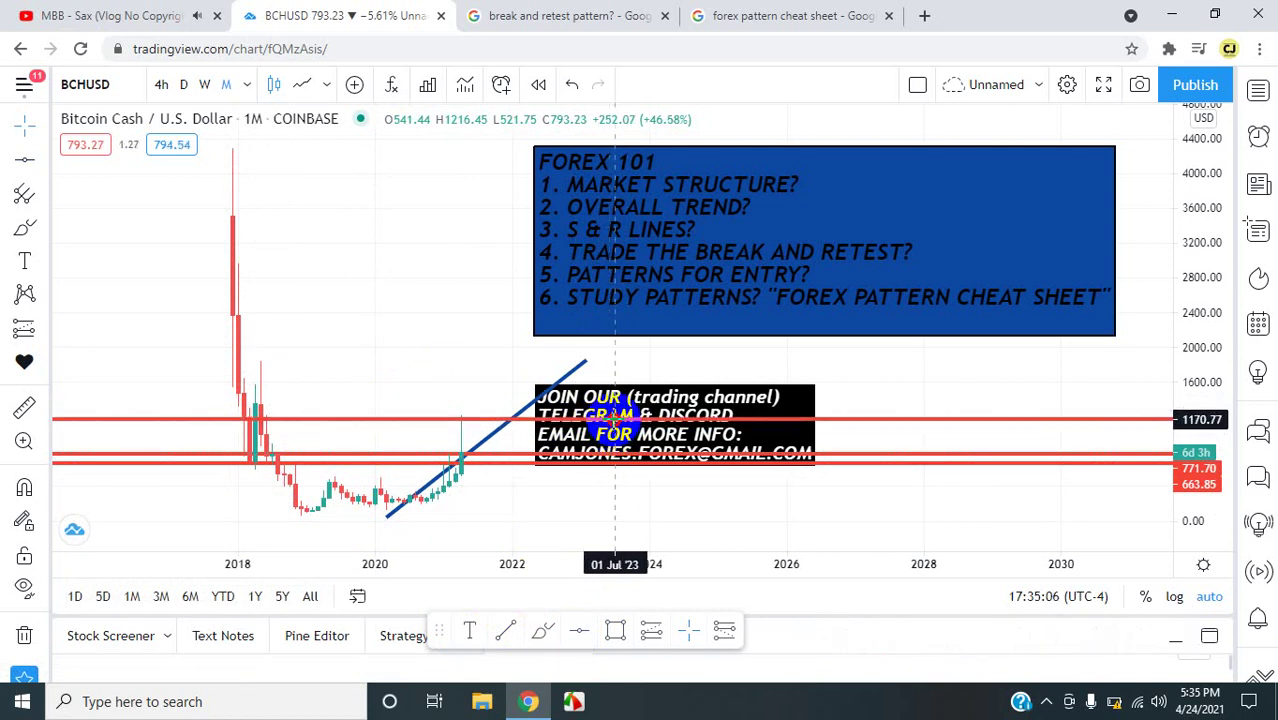
click(580, 631)
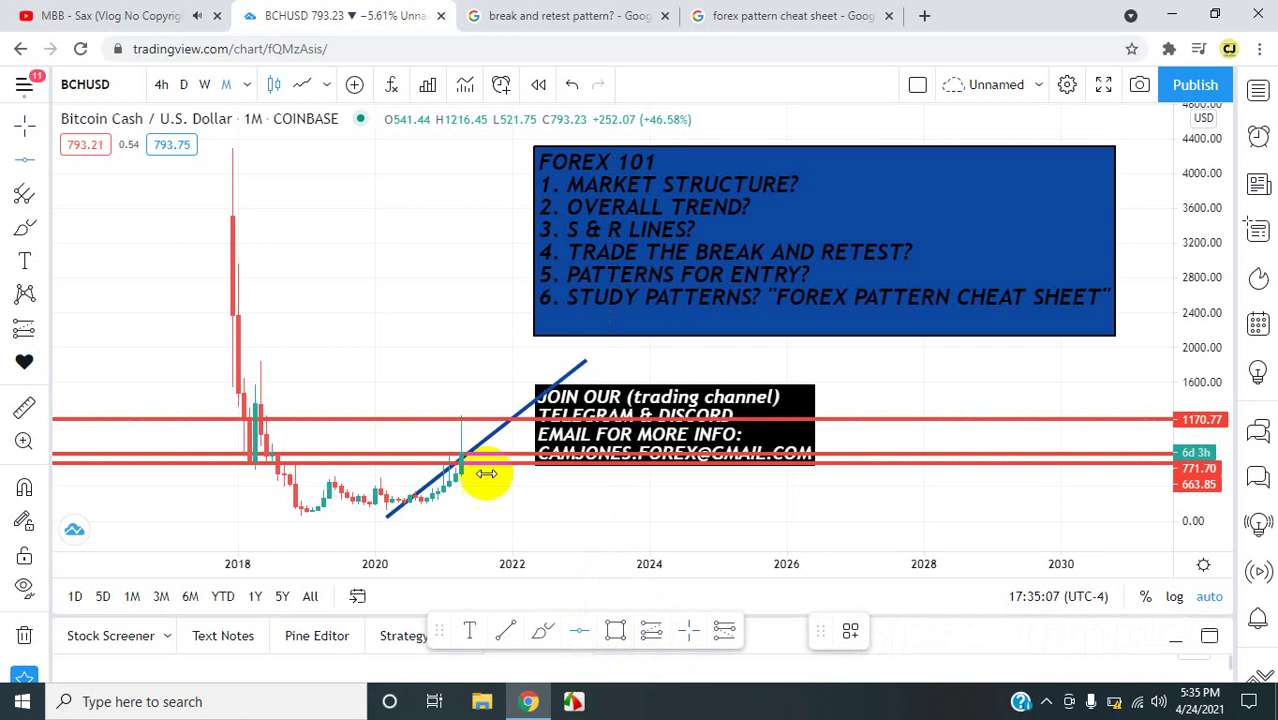
click(262, 404)
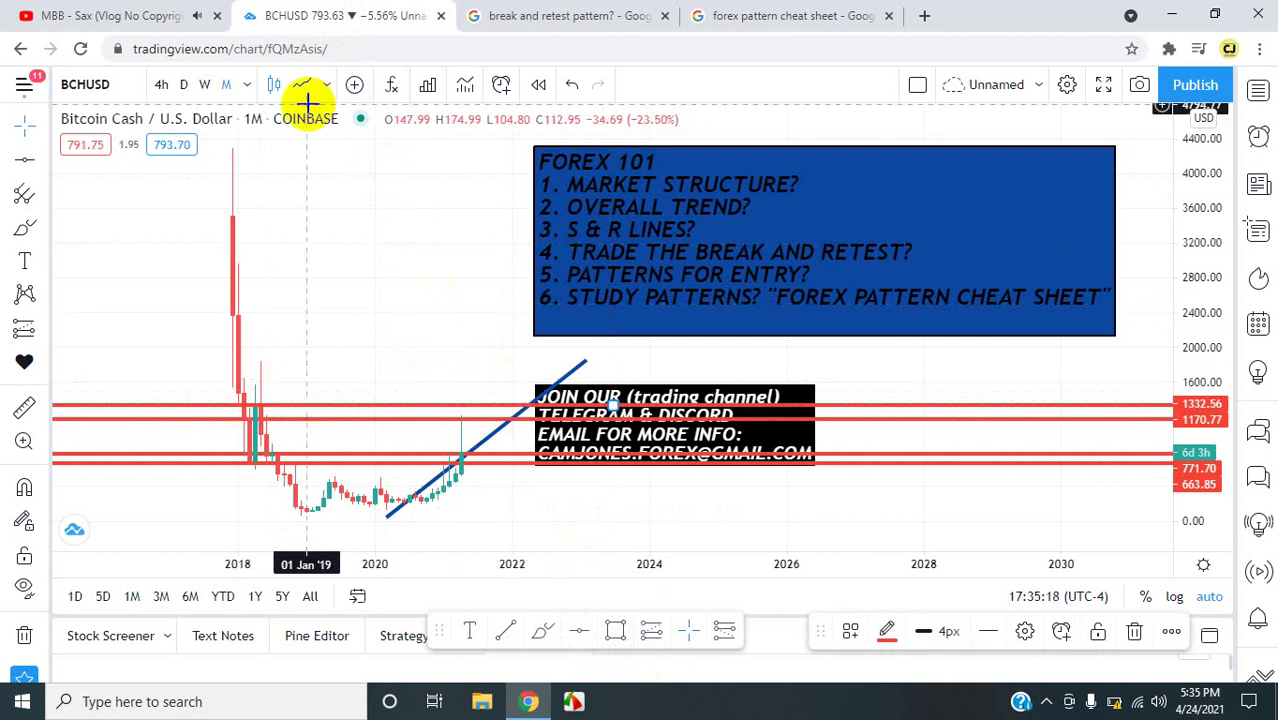
Switch to weekly candles, reset the view and scroll so the 2020–2021 candles fill it
click(204, 86)
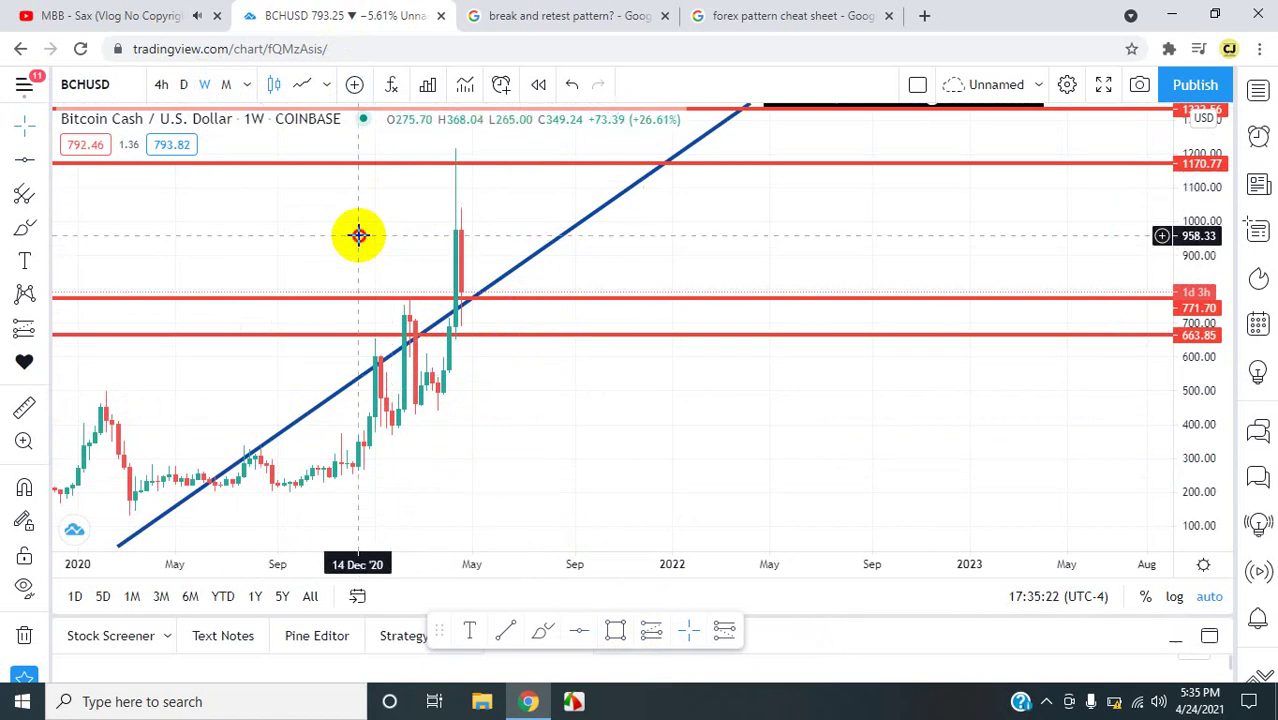
drag(358, 235, 471, 440)
scroll(471, 440, down, 3)
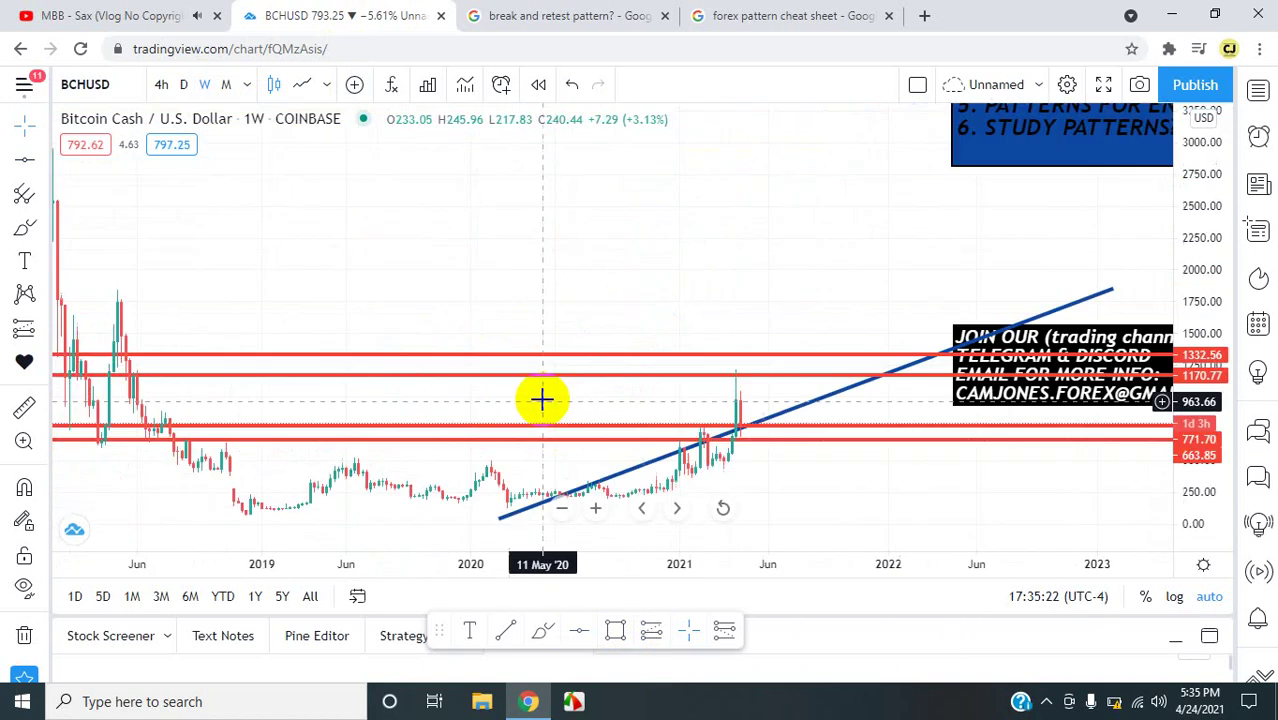
right_click(562, 289)
click(633, 219)
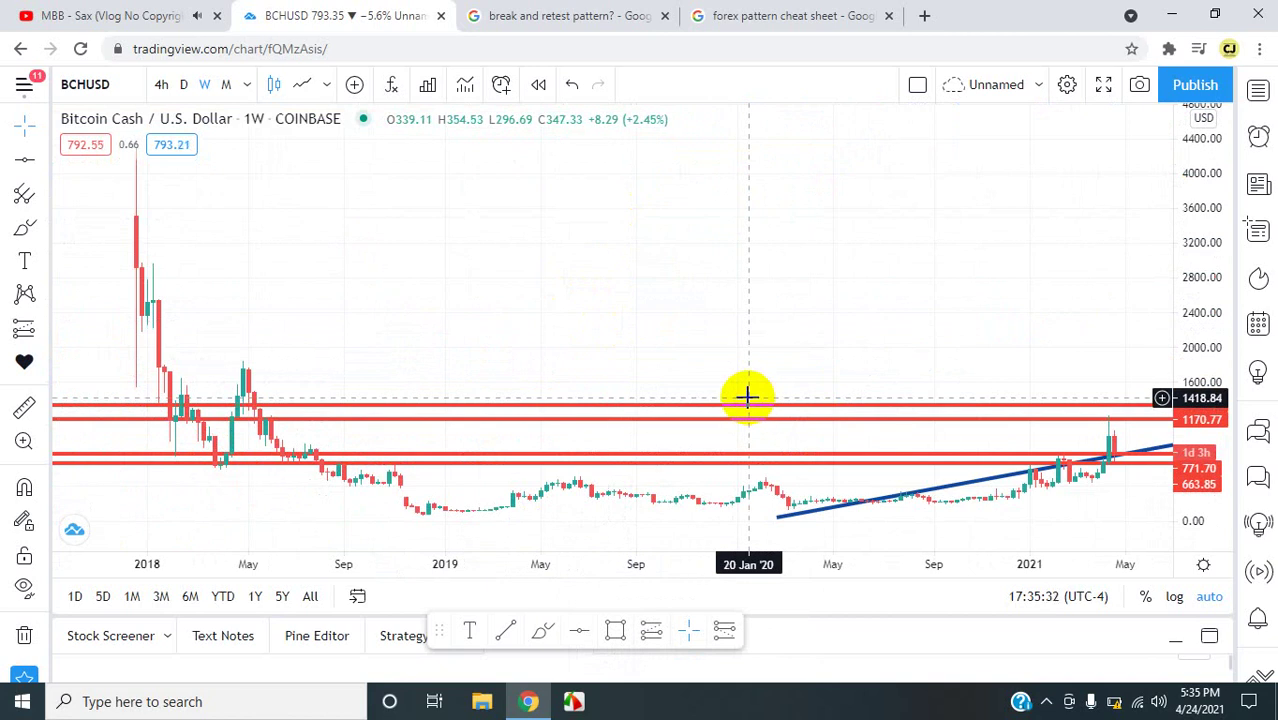
scroll(748, 397, right, 5)
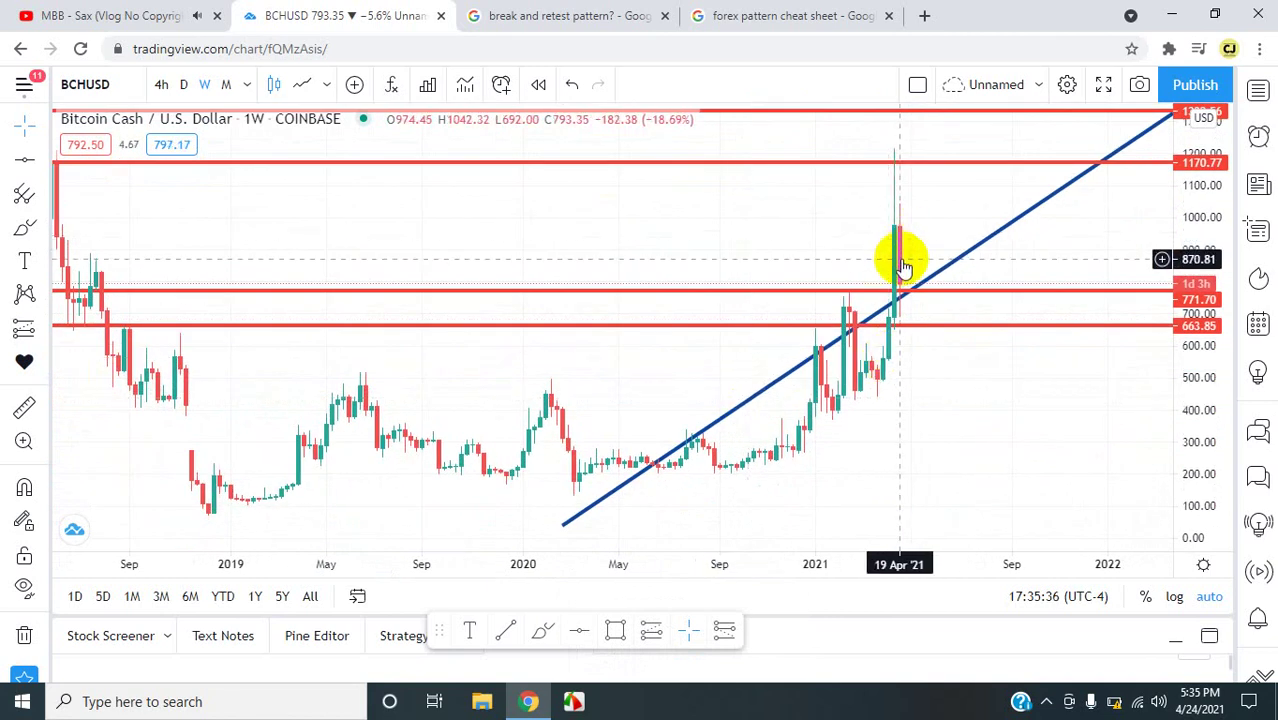
Brush a dip-and-bounce, a level across the spike, and bullish and bearish wave scenarios
click(543, 635)
scroll(670, 425, right, 3)
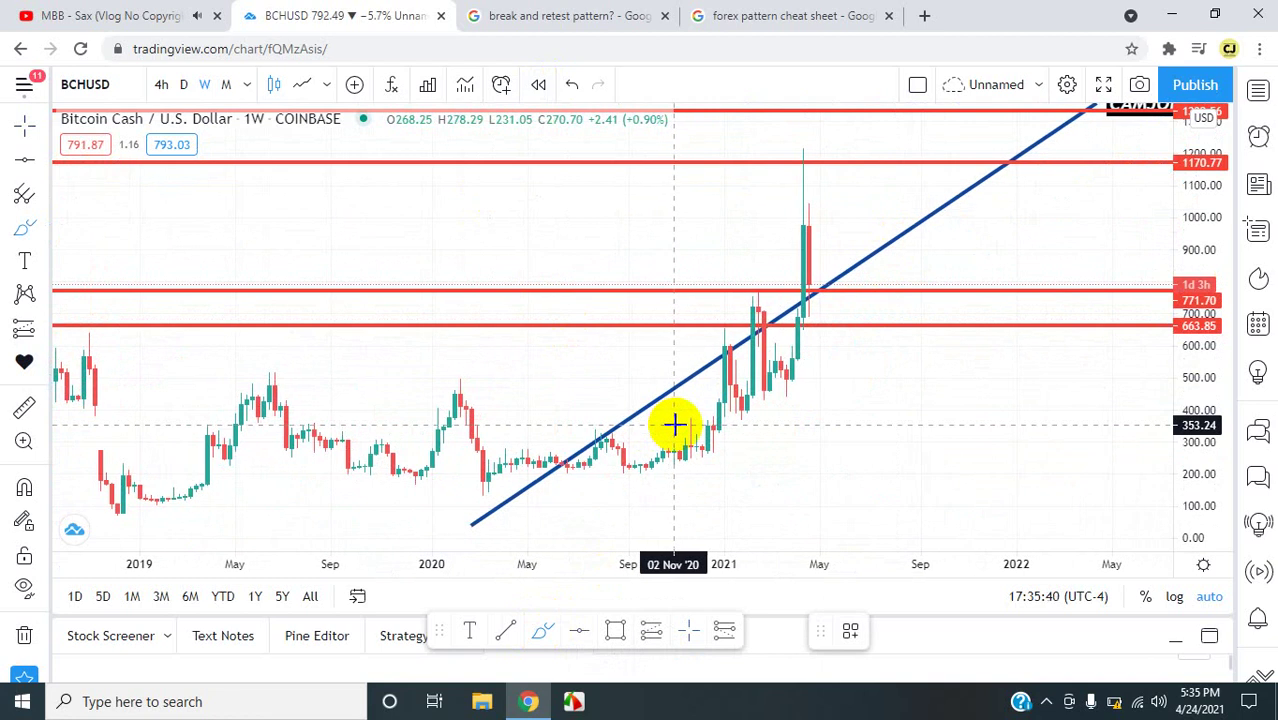
scroll(675, 425, right, 2)
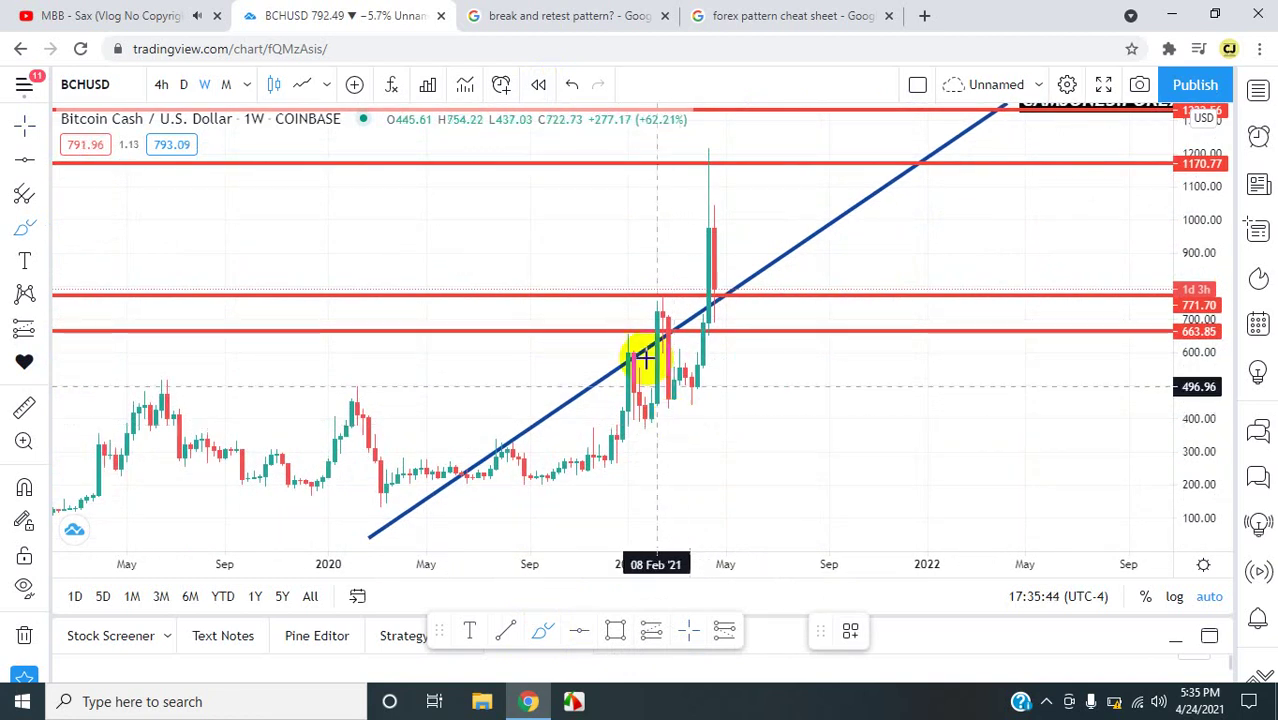
mouse_move(627, 342)
mouse_down()
mouse_move(650, 409)
mouse_move(658, 315)
mouse_move(671, 405)
mouse_move(681, 363)
mouse_move(697, 376)
mouse_move(727, 232)
mouse_move(806, 216)
mouse_up()
drag(684, 296, 834, 298)
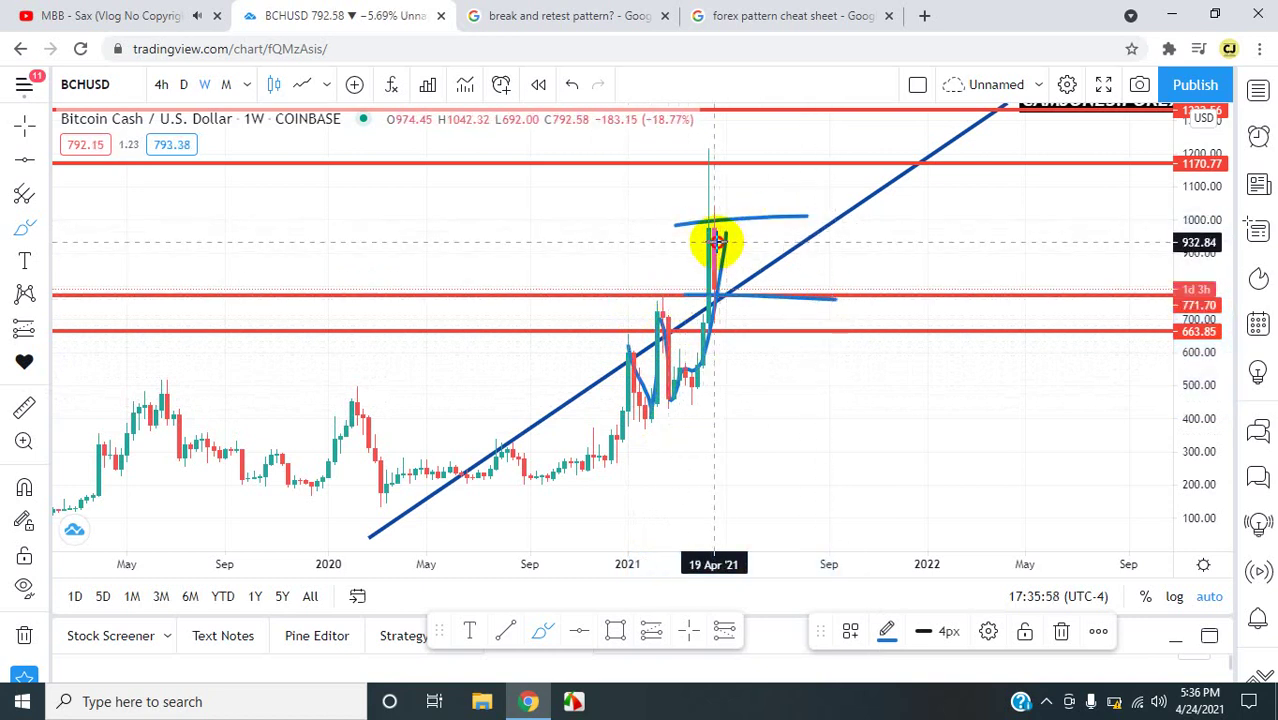
mouse_move(716, 241)
mouse_down()
mouse_move(736, 281)
mouse_move(779, 294)
mouse_move(867, 254)
mouse_move(907, 274)
mouse_move(927, 236)
mouse_move(927, 163)
mouse_move(1030, 217)
mouse_move(1083, 128)
mouse_up()
mouse_move(830, 305)
mouse_down()
mouse_move(956, 334)
mouse_move(1048, 525)
mouse_move(1053, 515)
mouse_up()
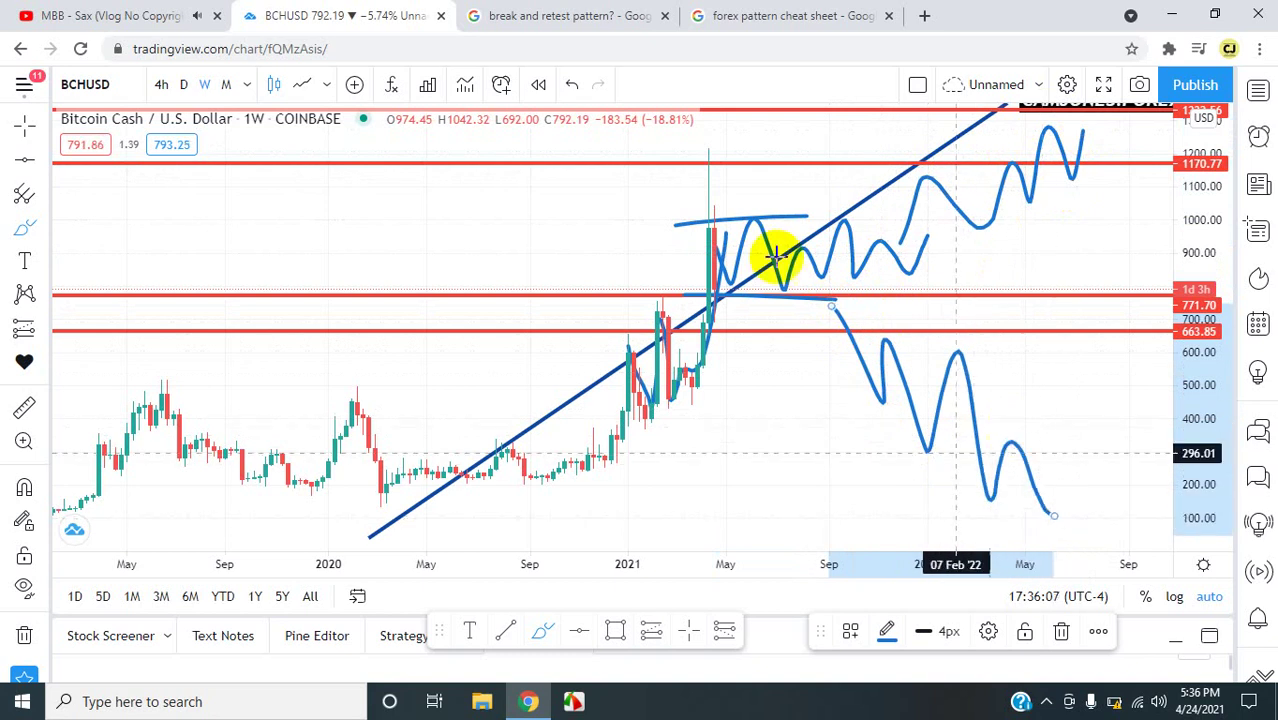
Undo the scenario sketches and draw an orange rectangle over the April 2021 spike, about 782–1227
click(573, 87)
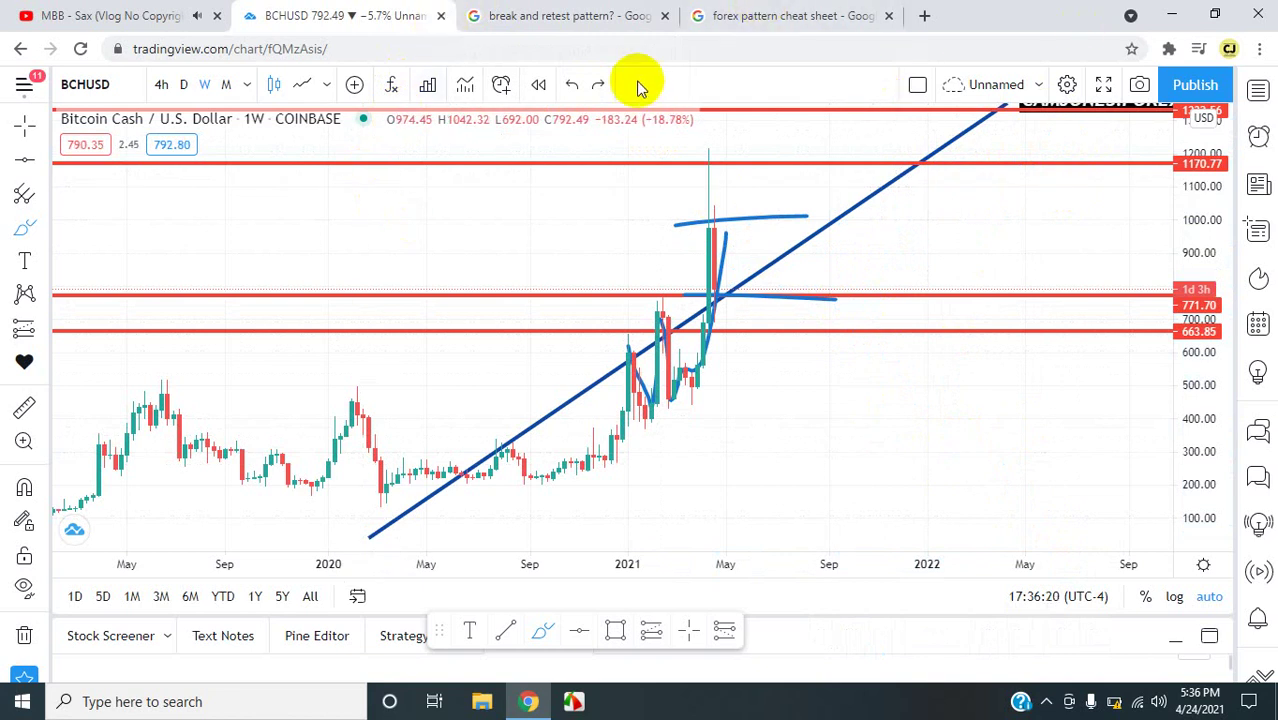
click(567, 88)
click(568, 86)
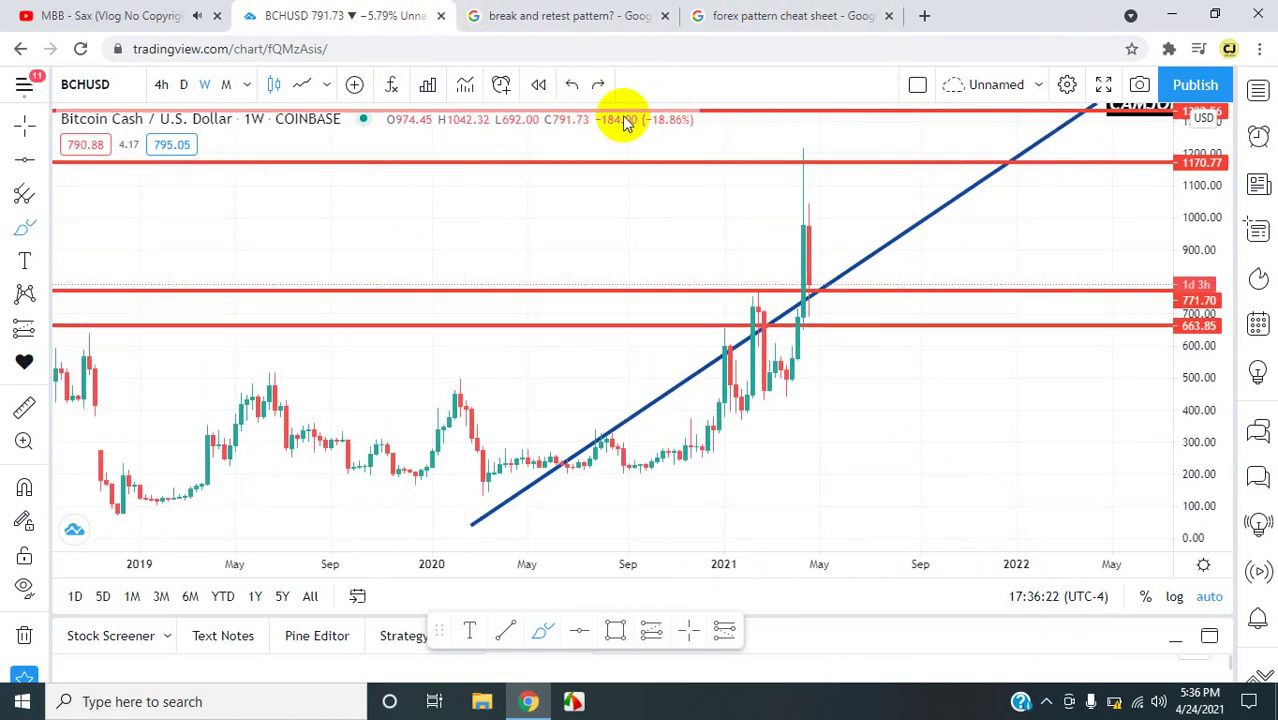
click(600, 86)
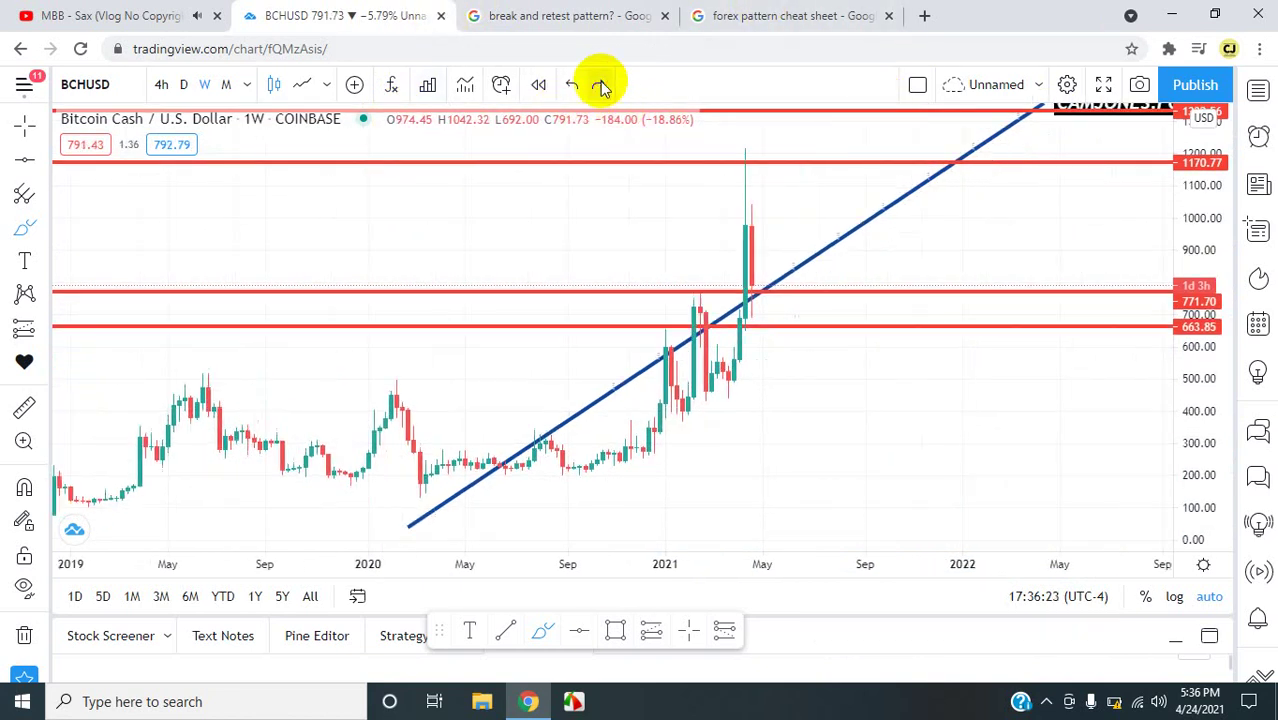
click(615, 633)
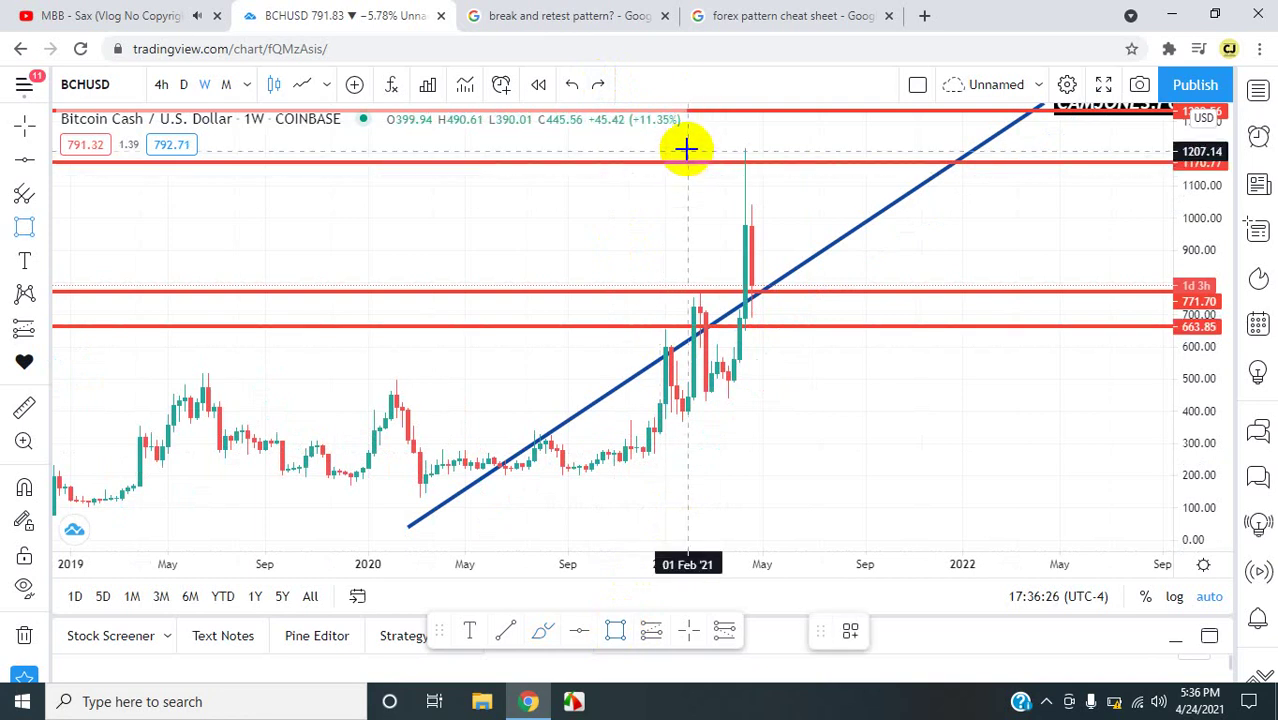
mouse_move(687, 145)
mouse_down()
mouse_move(759, 243)
mouse_move(856, 306)
mouse_move(878, 288)
mouse_up()
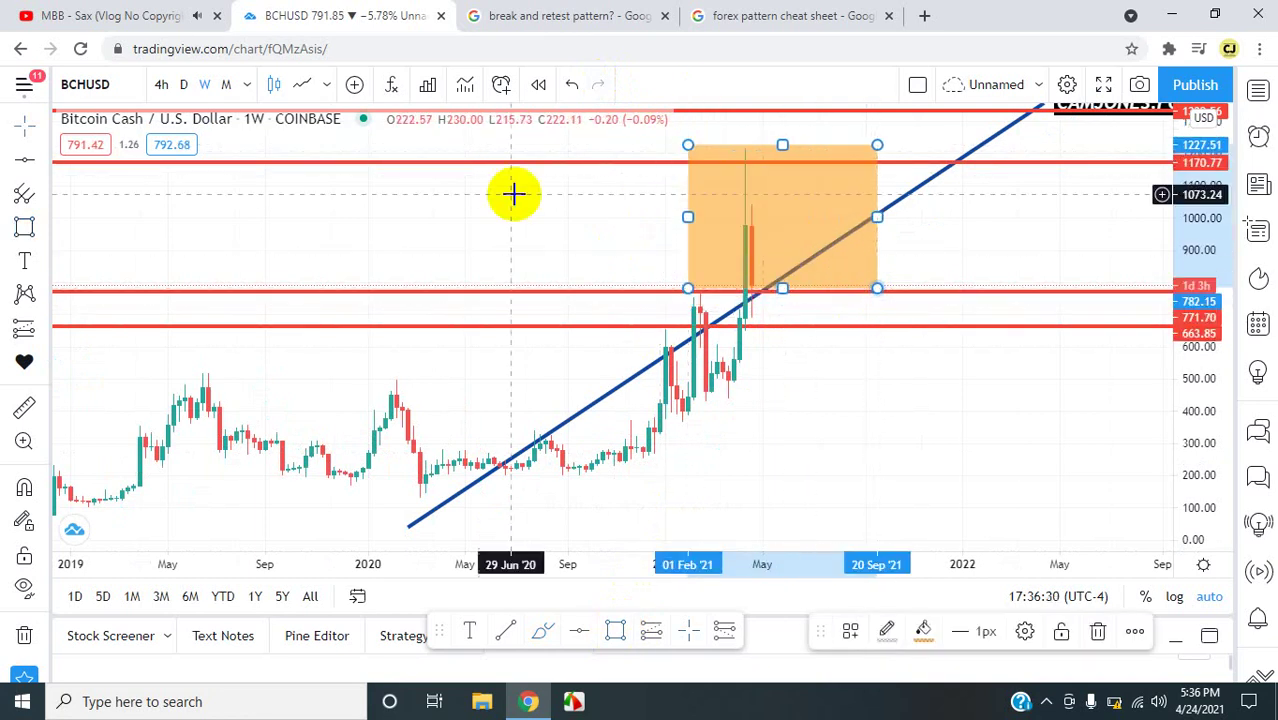
Zoom out and add a red horizontal level at 965.85 across the orange zone
scroll(368, 243, down, 3)
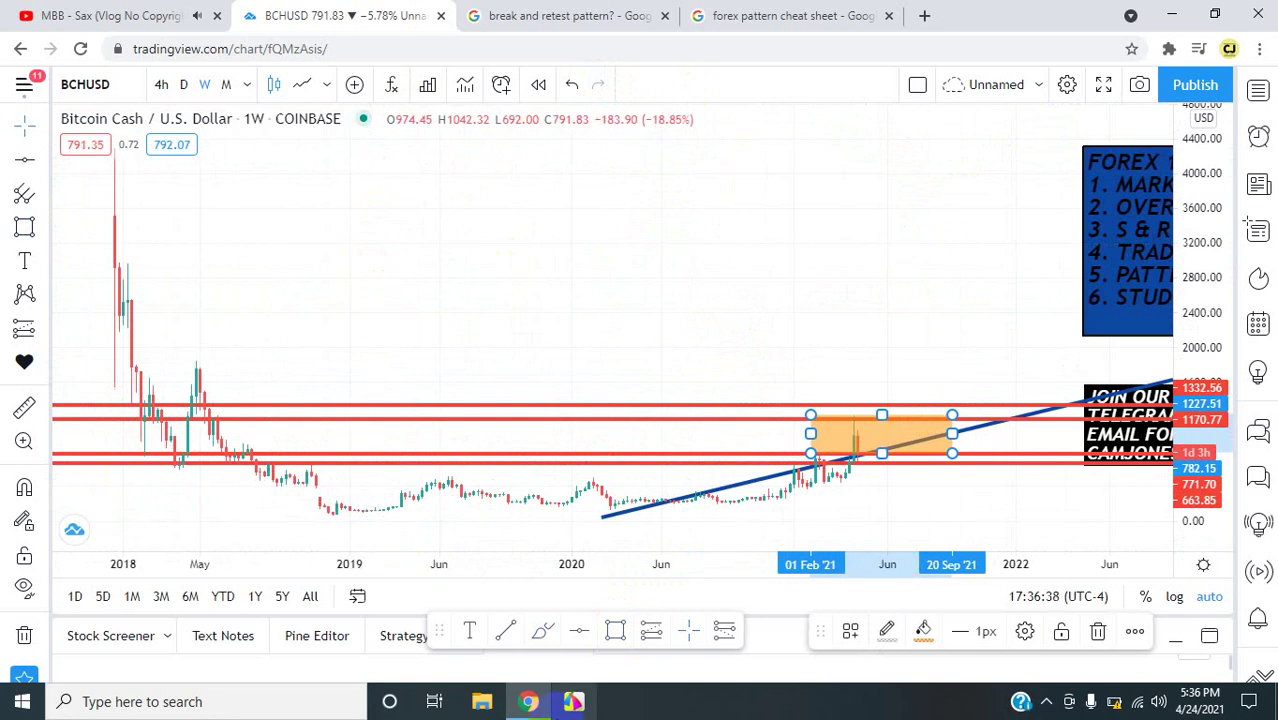
click(578, 633)
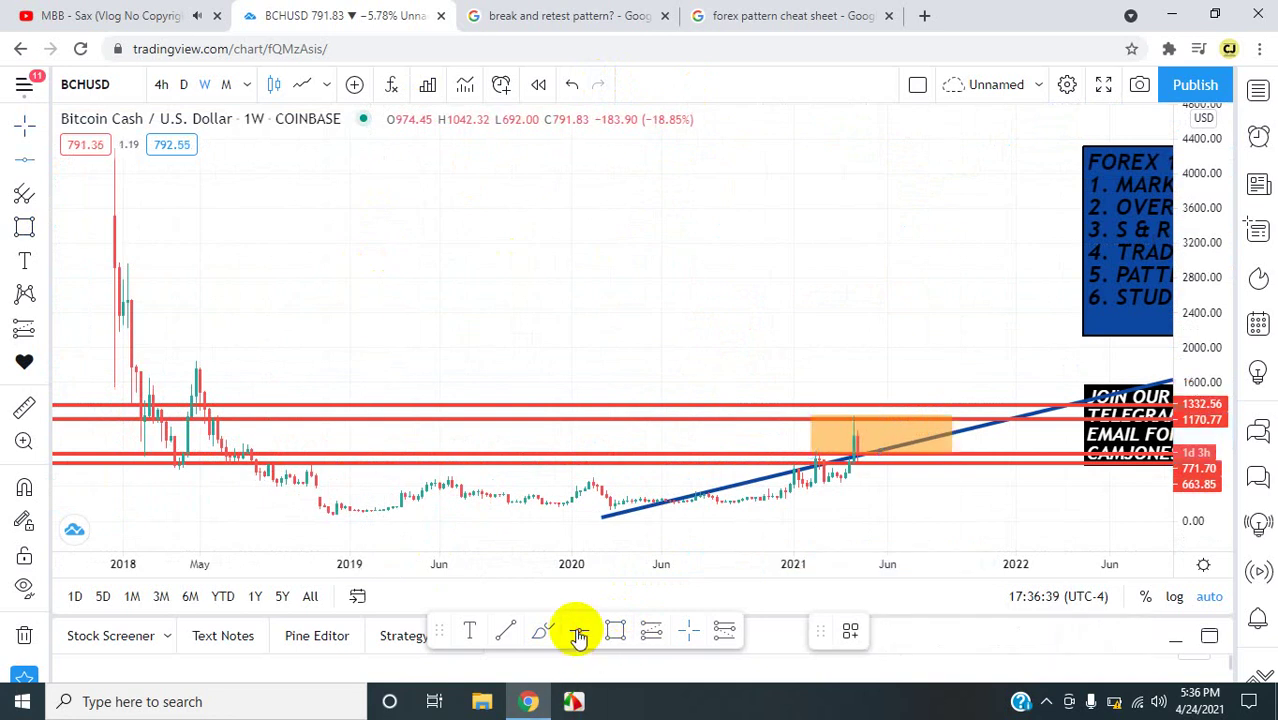
click(243, 437)
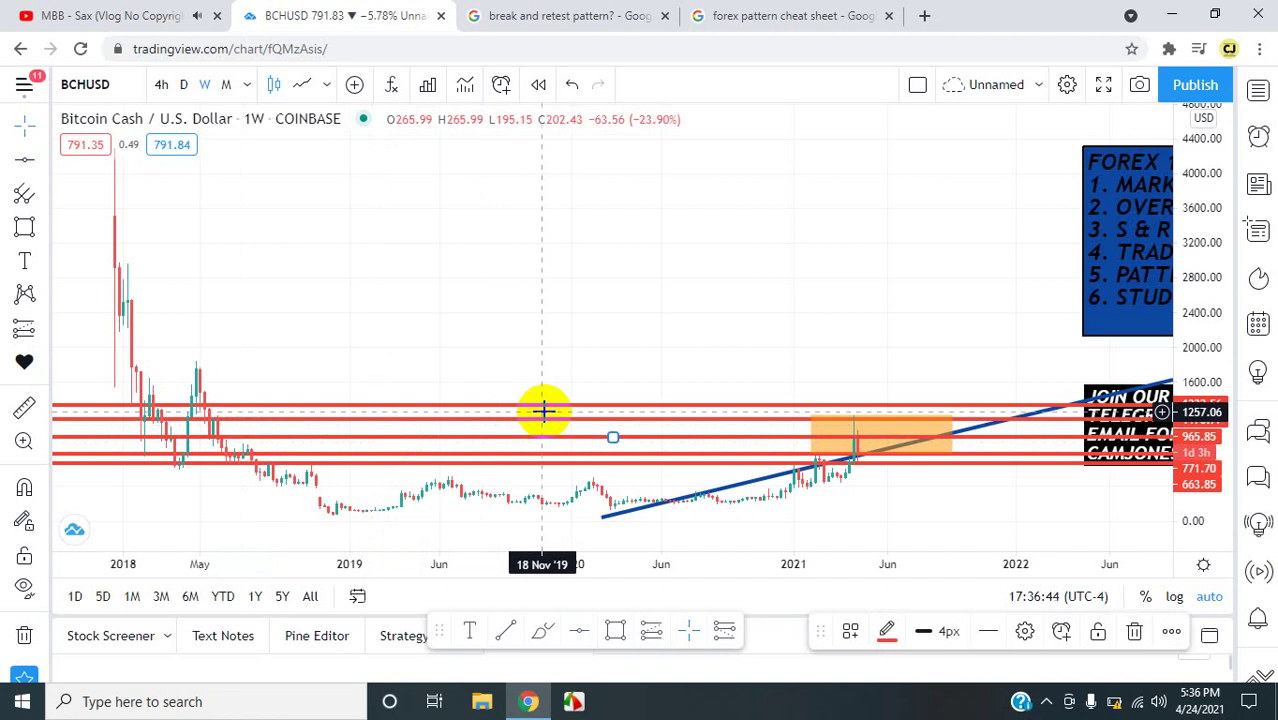
click(845, 416)
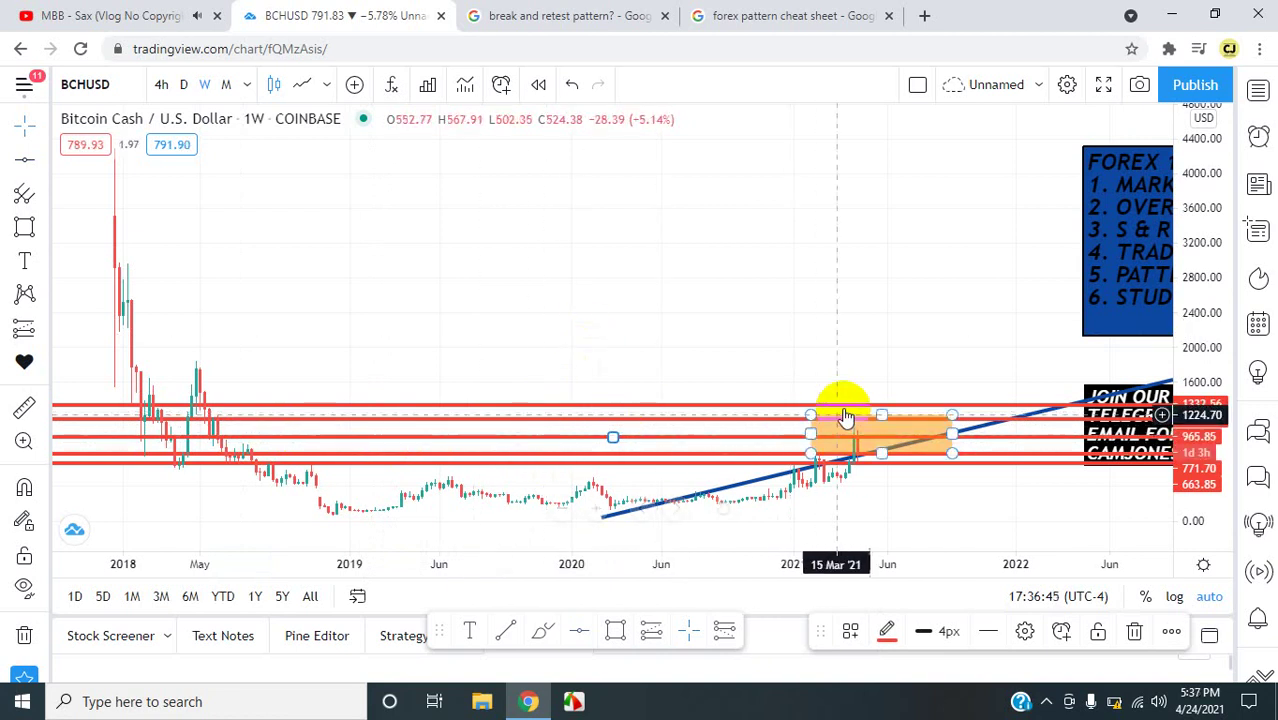
Switch the chart to daily candles and zoom in on the 2021 rally
click(186, 85)
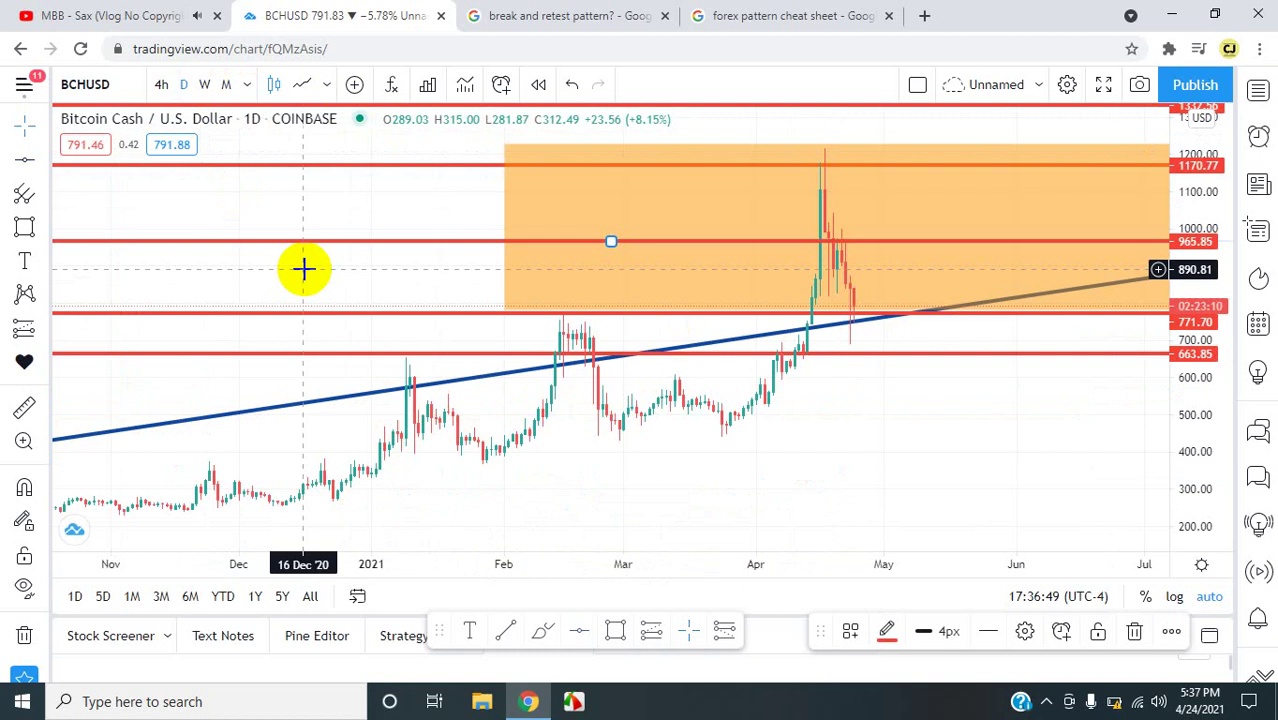
scroll(454, 325, up, 3)
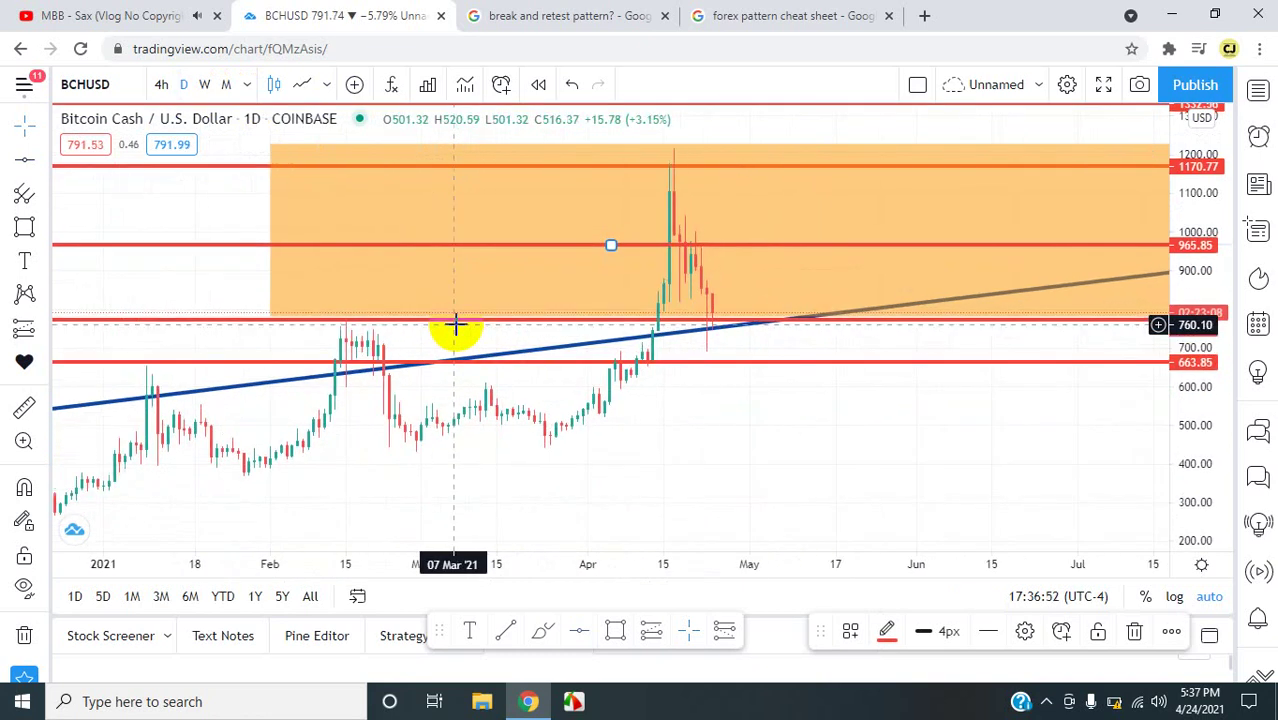
scroll(454, 325, up, 2)
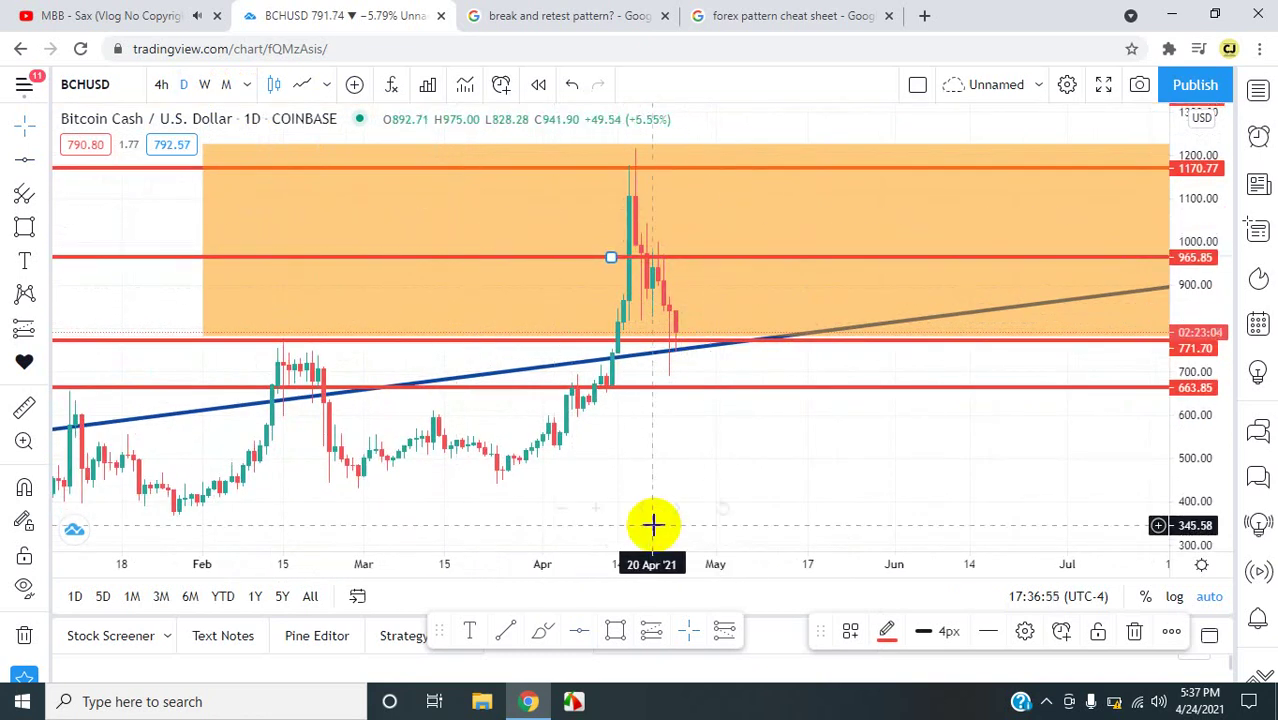
Brush the February-to-April price swings, then undo the stroke
click(543, 632)
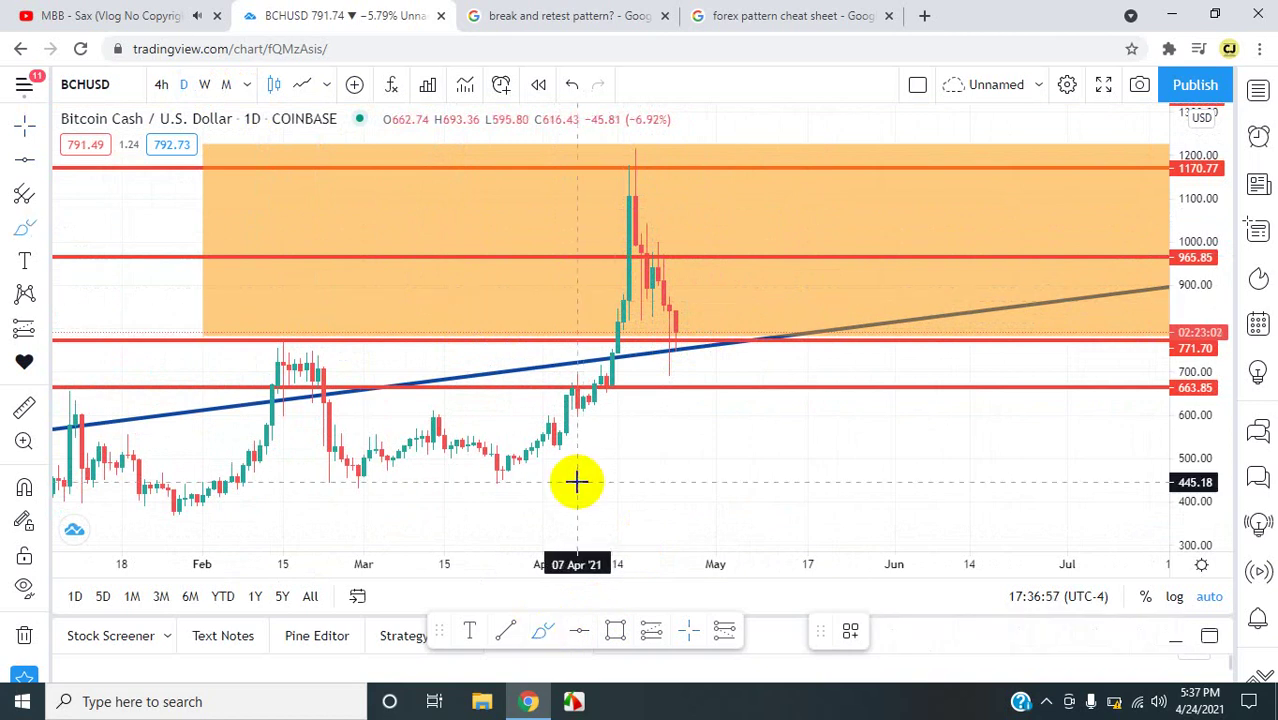
mouse_move(316, 374)
mouse_down()
mouse_move(351, 471)
mouse_move(437, 414)
mouse_move(503, 468)
mouse_move(540, 422)
mouse_move(556, 432)
mouse_move(572, 400)
mouse_move(602, 386)
mouse_move(647, 199)
mouse_move(727, 184)
mouse_up()
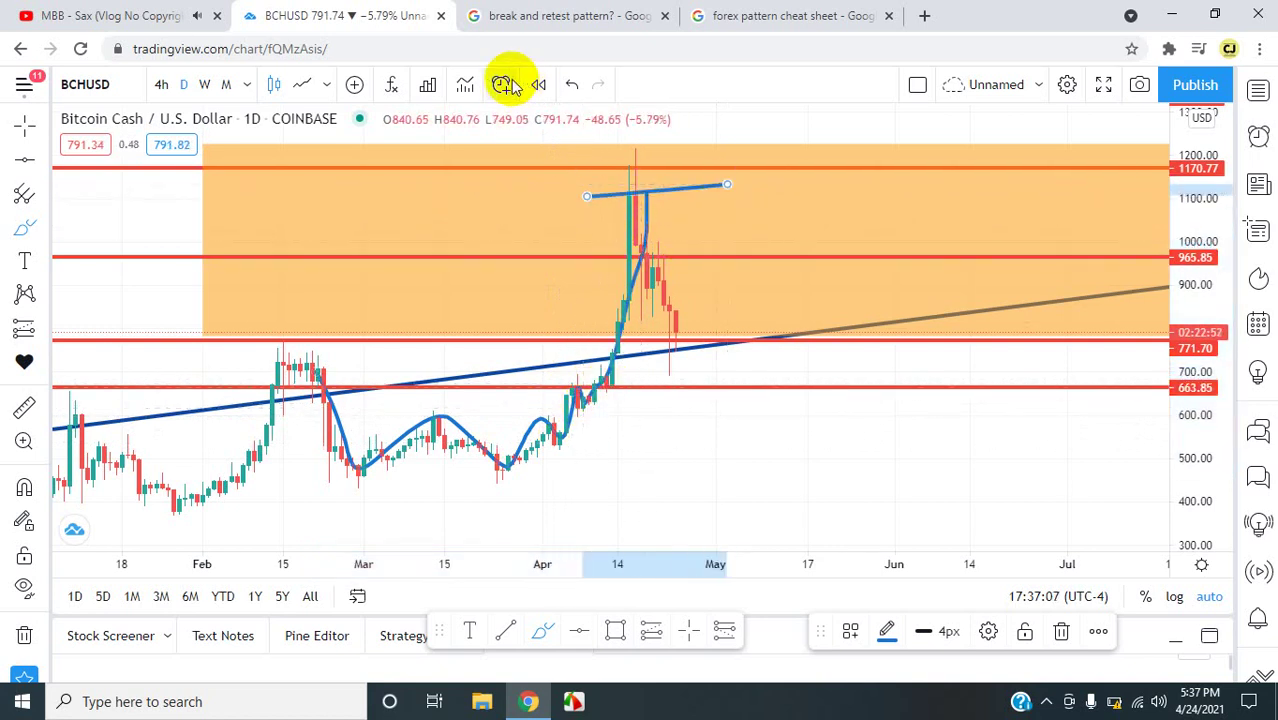
click(573, 85)
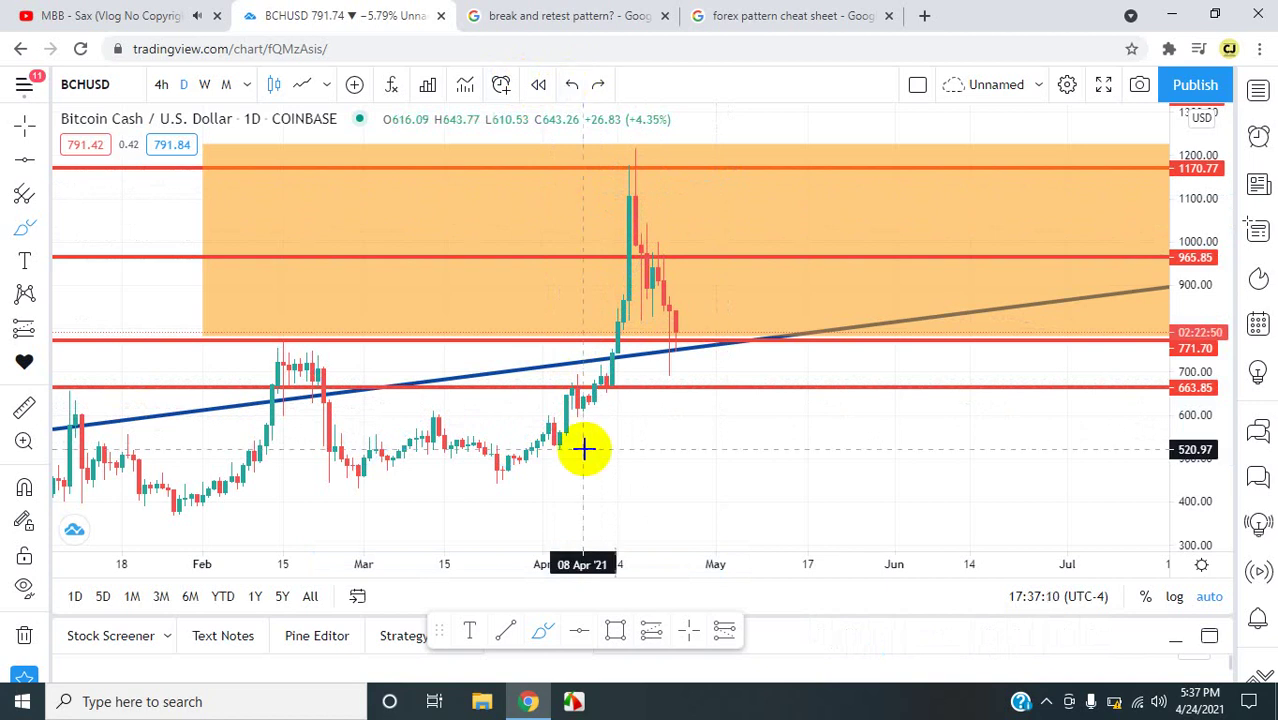
click(540, 636)
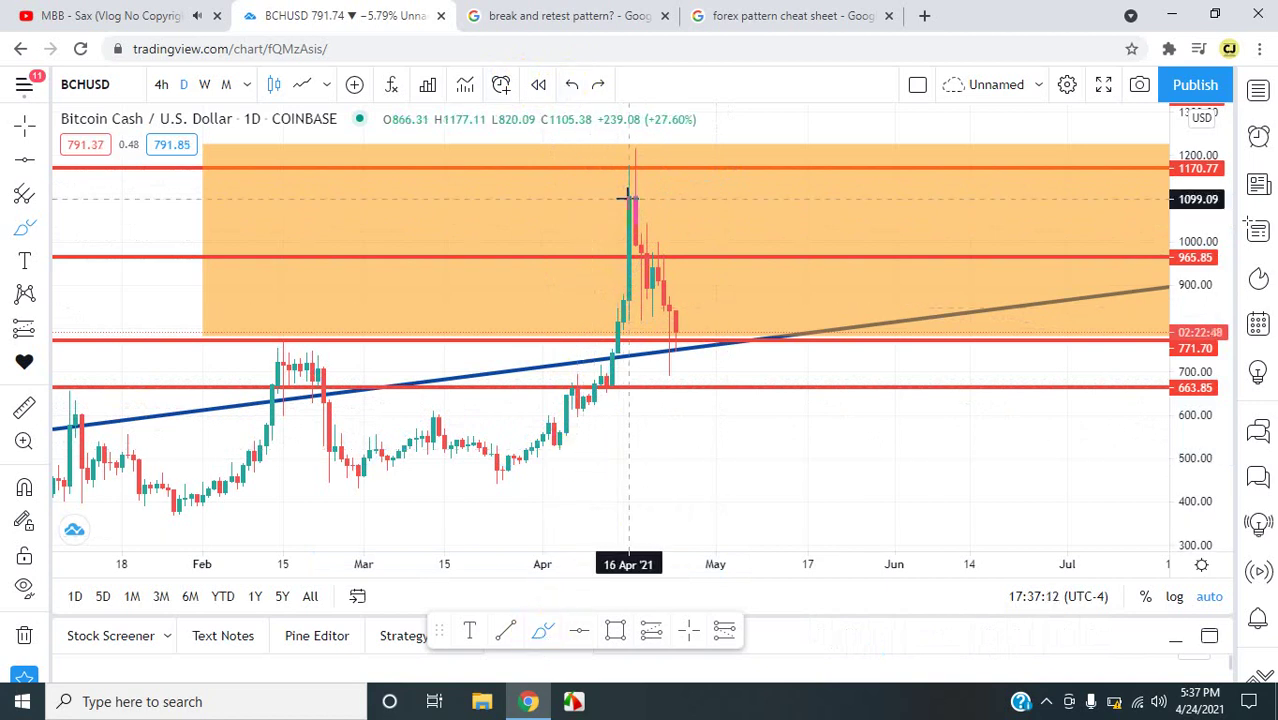
click(25, 122)
drag(123, 214, 131, 322)
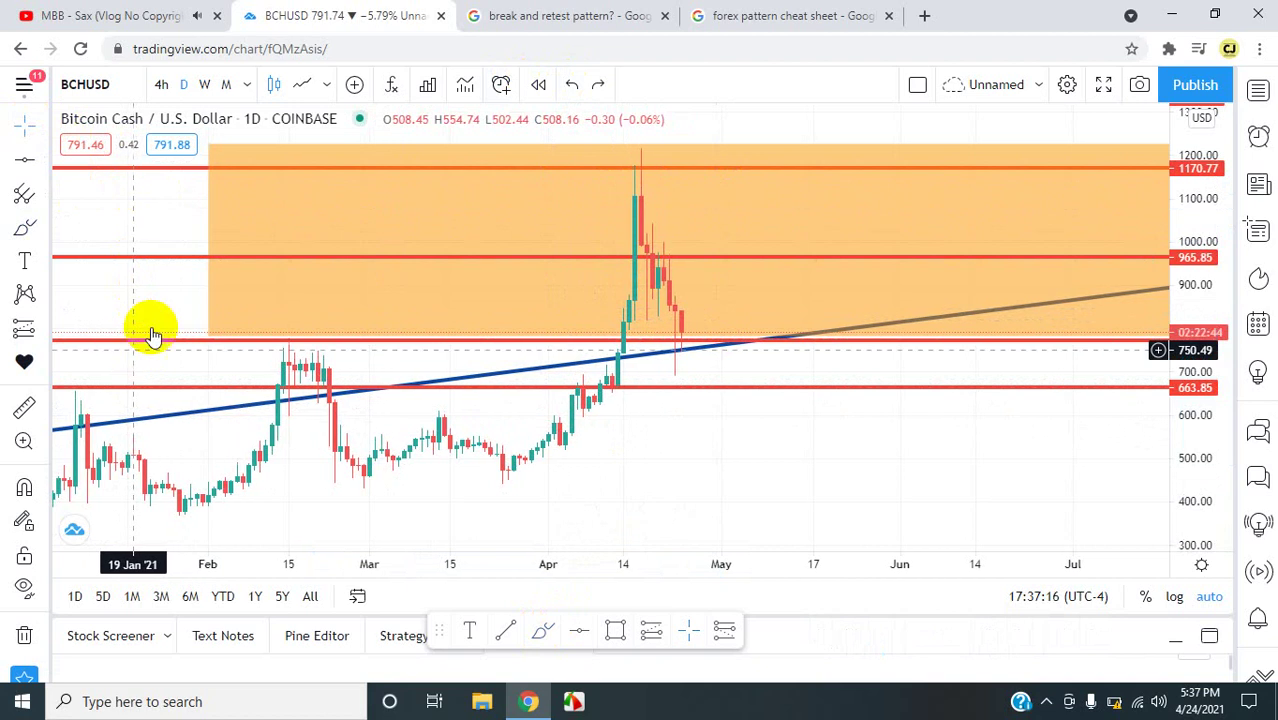
drag(718, 387, 722, 402)
click(573, 88)
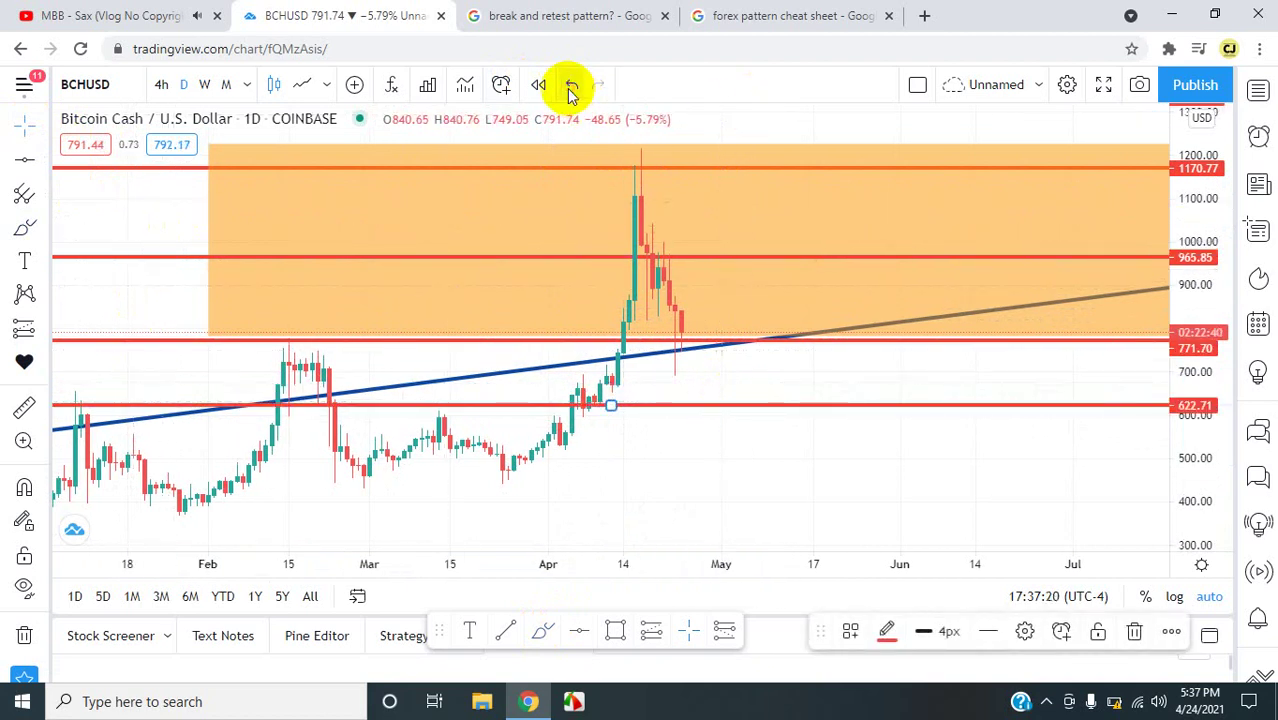
click(571, 88)
click(553, 640)
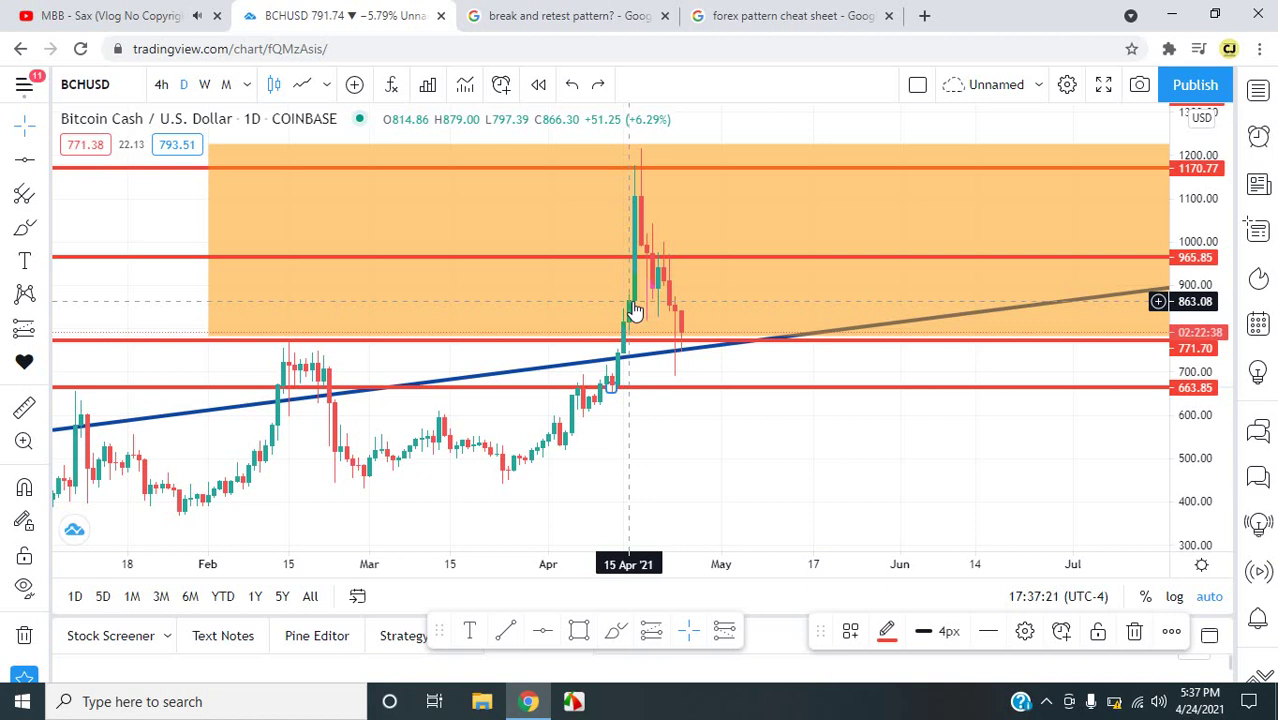
click(647, 166)
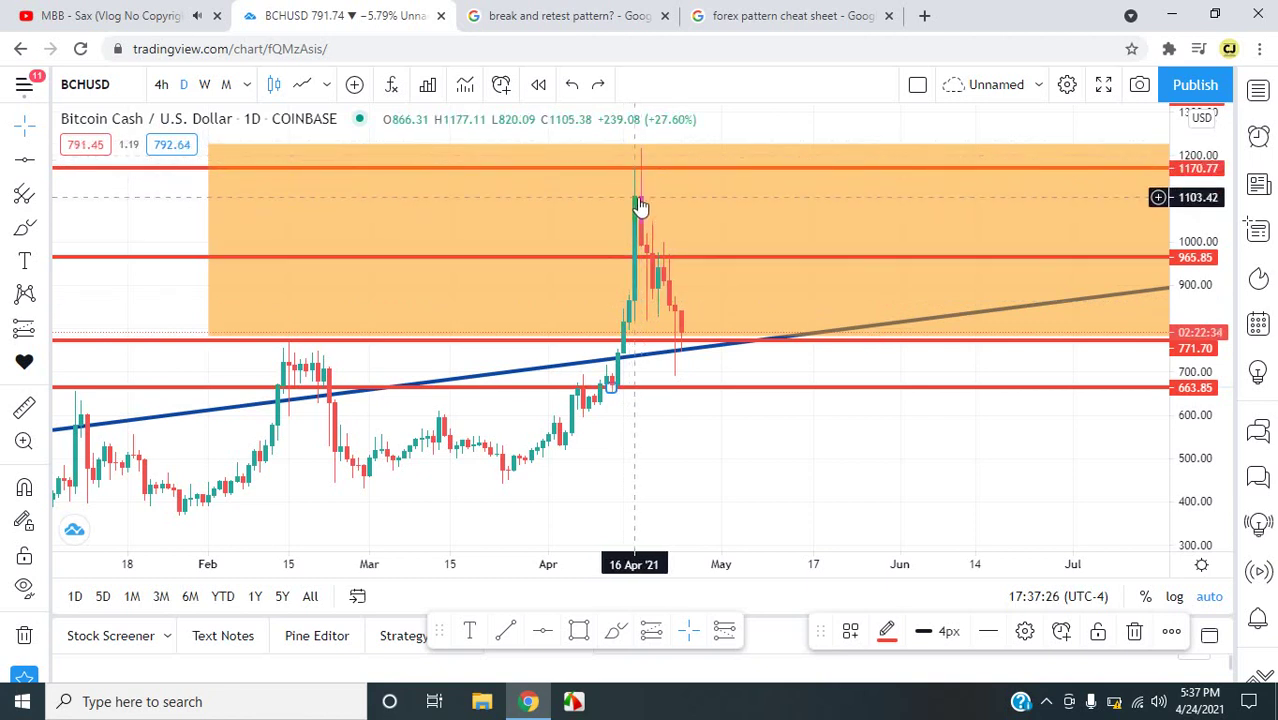
click(617, 635)
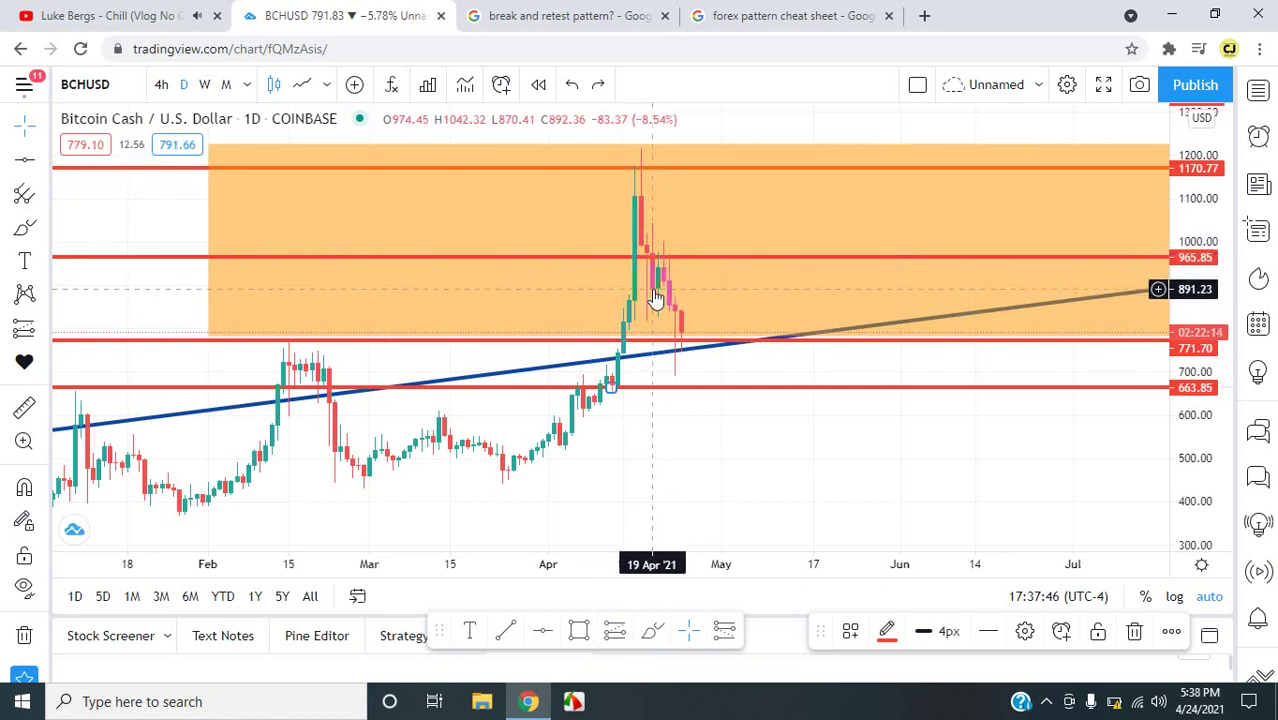
click(687, 346)
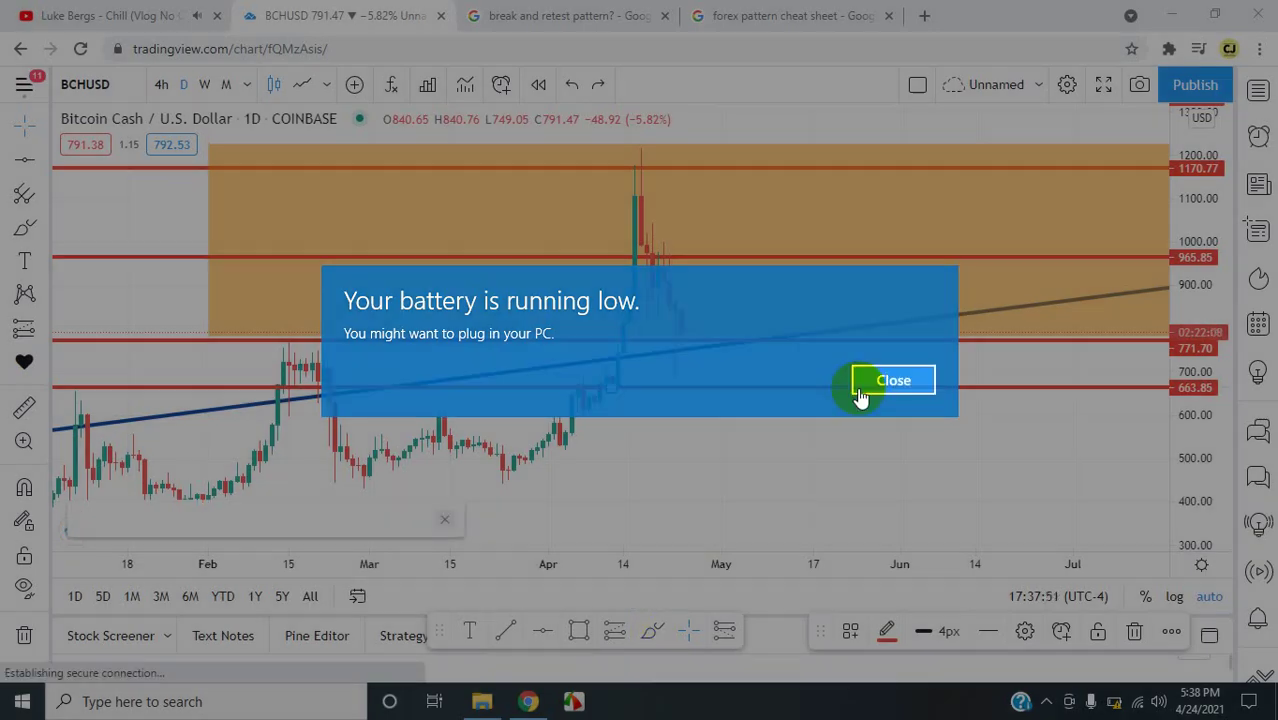
Dismiss the low-battery warning and close the TradeStation ad card
click(859, 390)
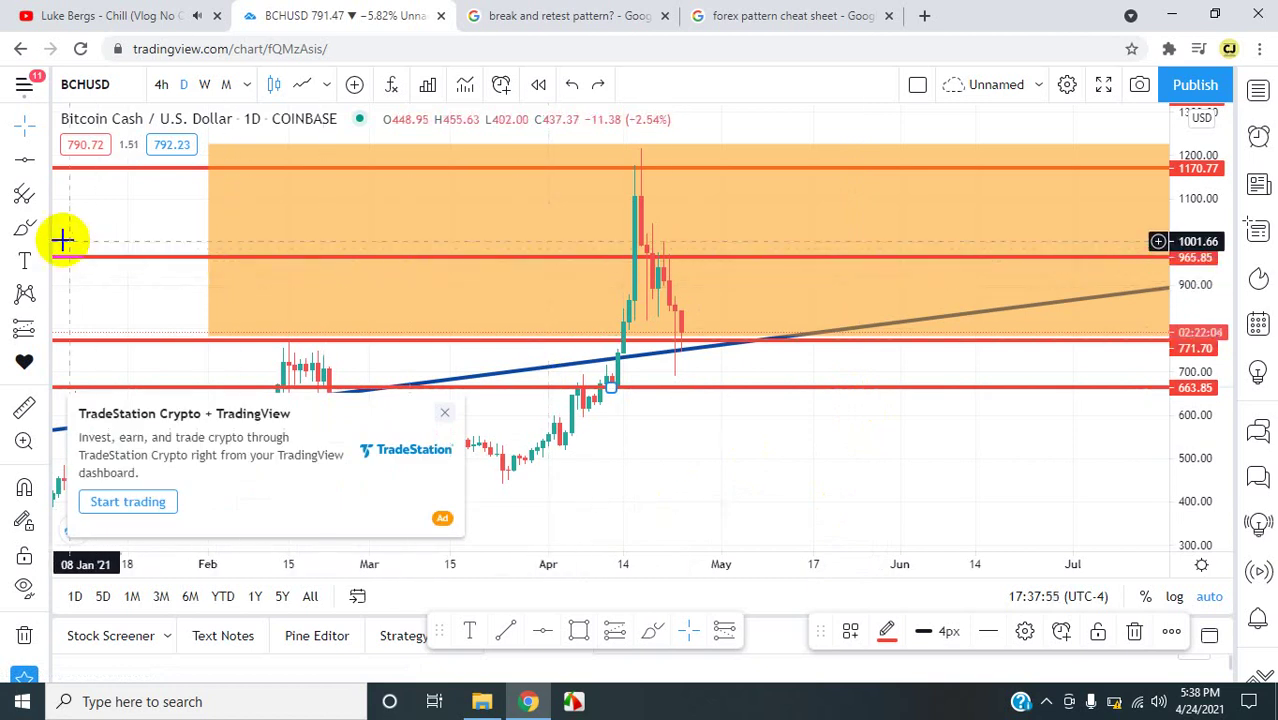
click(24, 227)
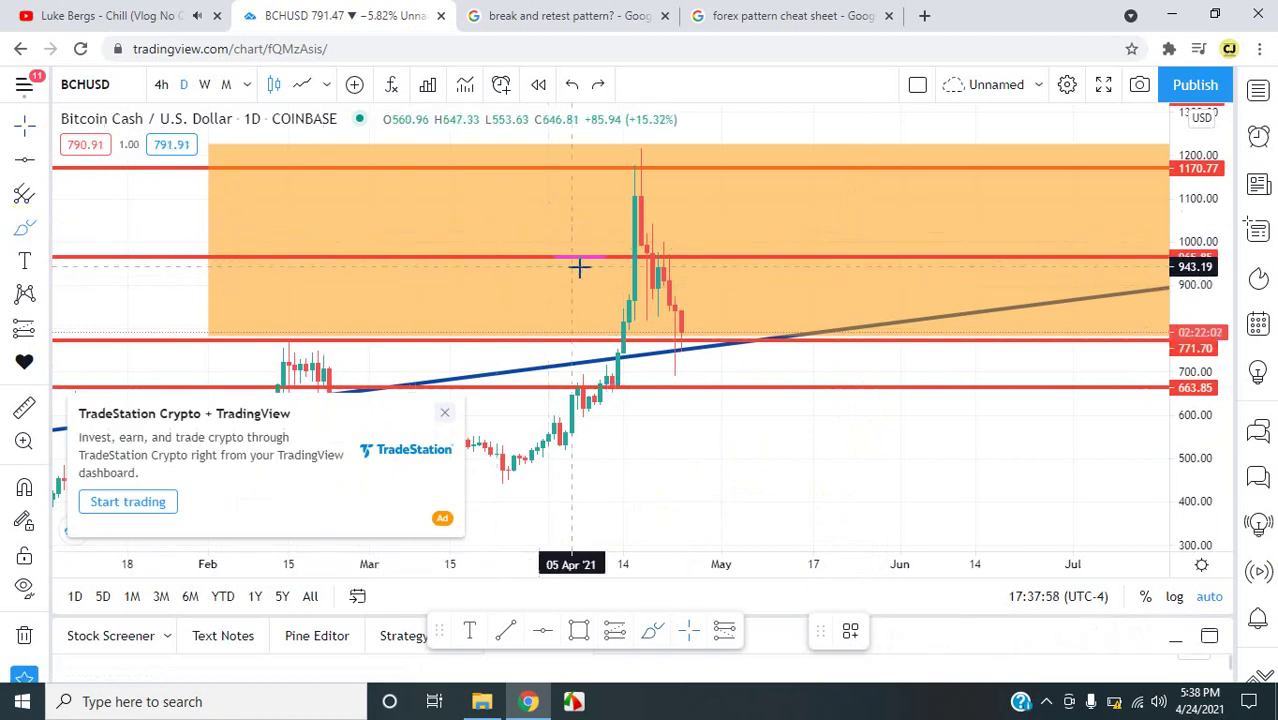
click(445, 415)
Sketch a drop and a rebound from the trendline to 965, then undo them, keeping the 1D interval
mouse_move(638, 235)
mouse_down()
mouse_move(646, 201)
mouse_move(699, 305)
mouse_move(653, 234)
mouse_move(693, 322)
mouse_move(656, 211)
mouse_move(720, 350)
mouse_move(765, 258)
mouse_up()
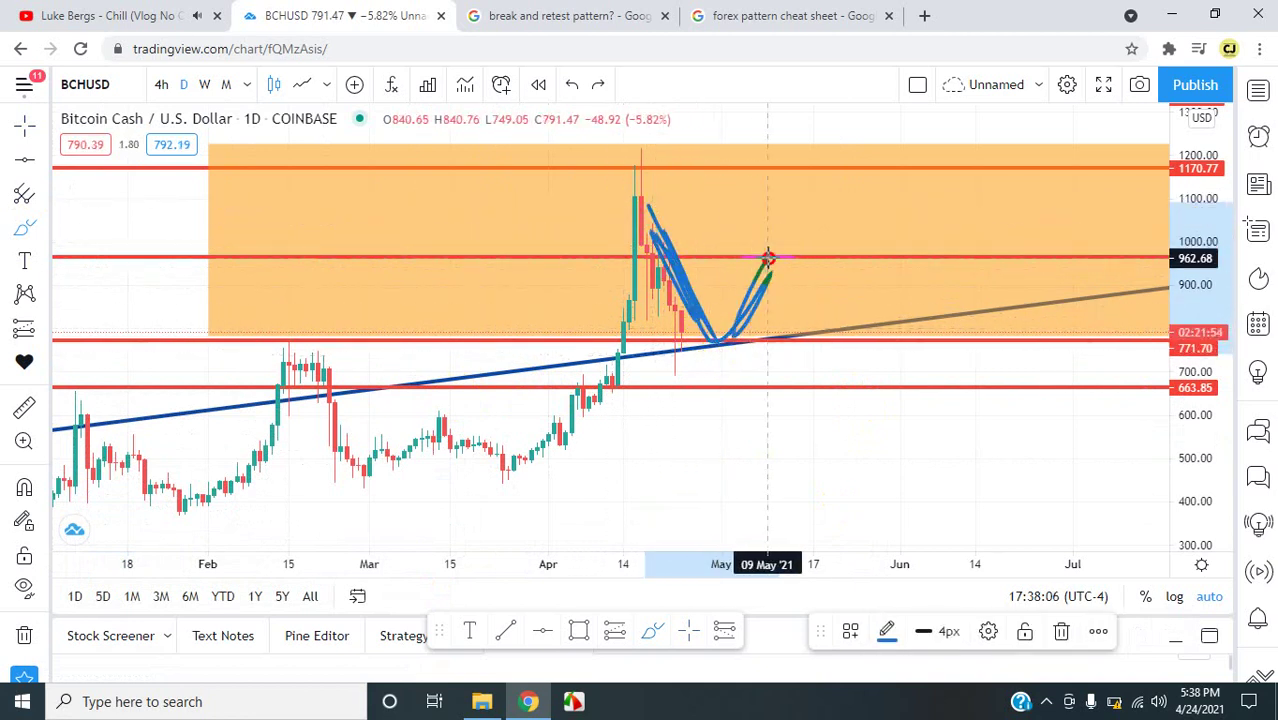
mouse_move(725, 345)
mouse_down()
mouse_move(781, 252)
mouse_move(856, 294)
mouse_move(887, 345)
mouse_move(936, 194)
mouse_move(955, 190)
mouse_move(1005, 255)
mouse_move(1067, 138)
mouse_up()
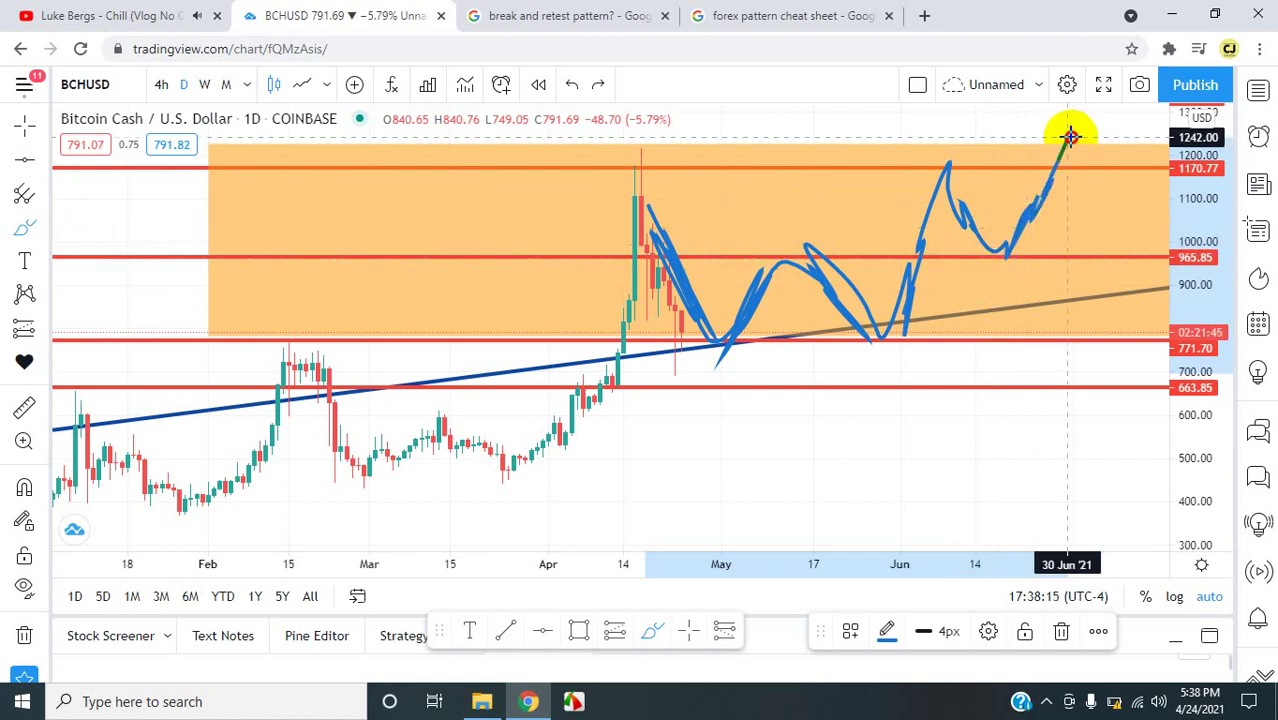
click(570, 88)
click(571, 86)
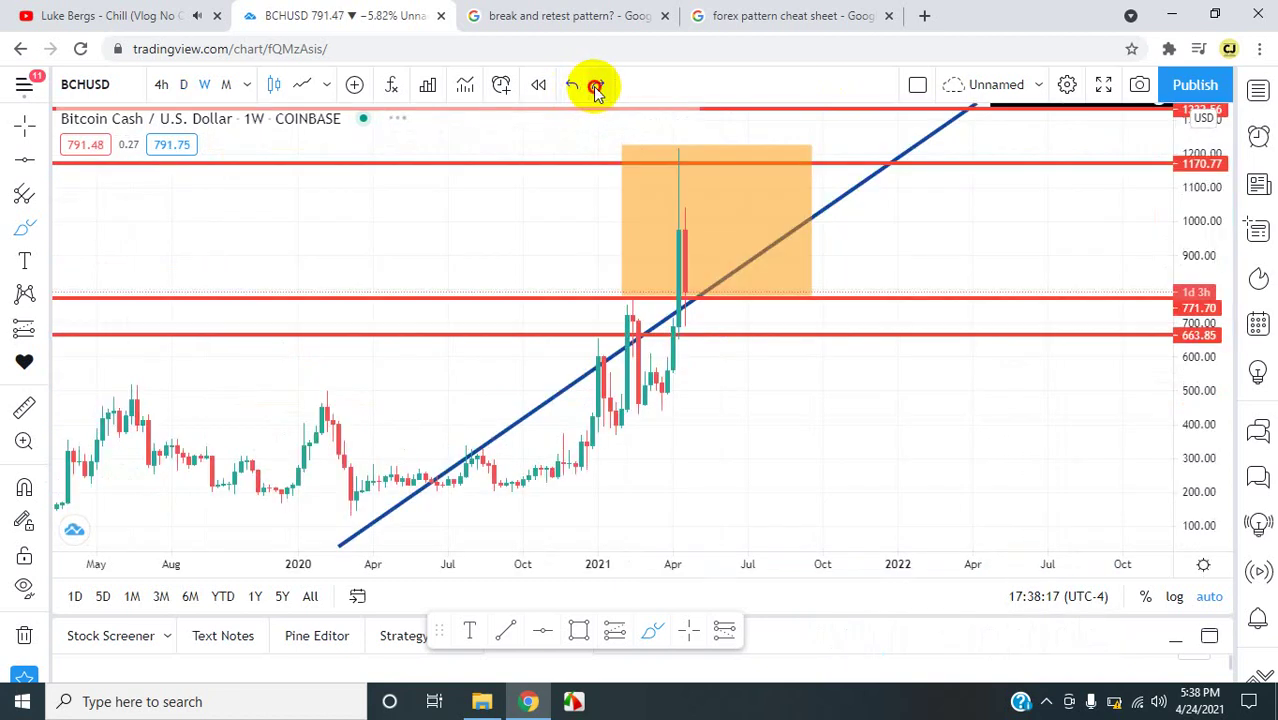
click(597, 88)
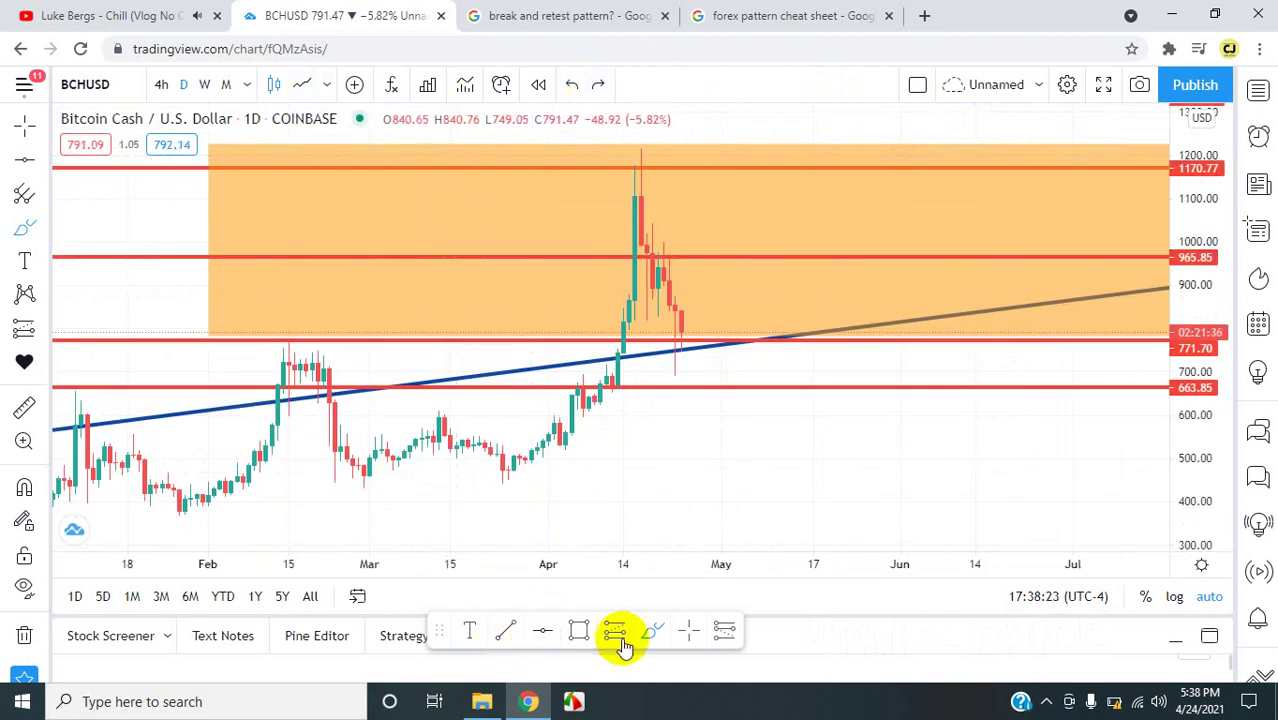
click(643, 289)
mouse_move(640, 215)
mouse_down()
mouse_move(676, 291)
mouse_move(767, 203)
mouse_move(838, 335)
mouse_move(925, 218)
mouse_move(1021, 300)
mouse_move(1056, 214)
mouse_move(1125, 336)
mouse_up()
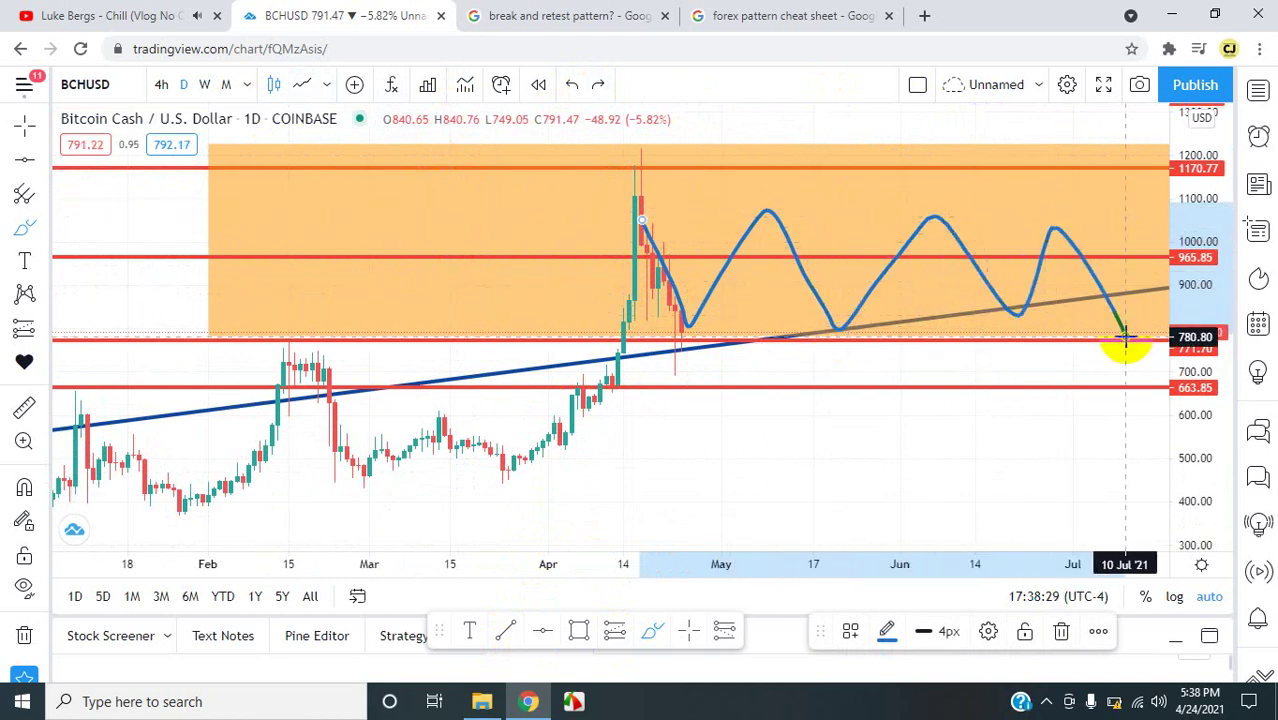
click(571, 84)
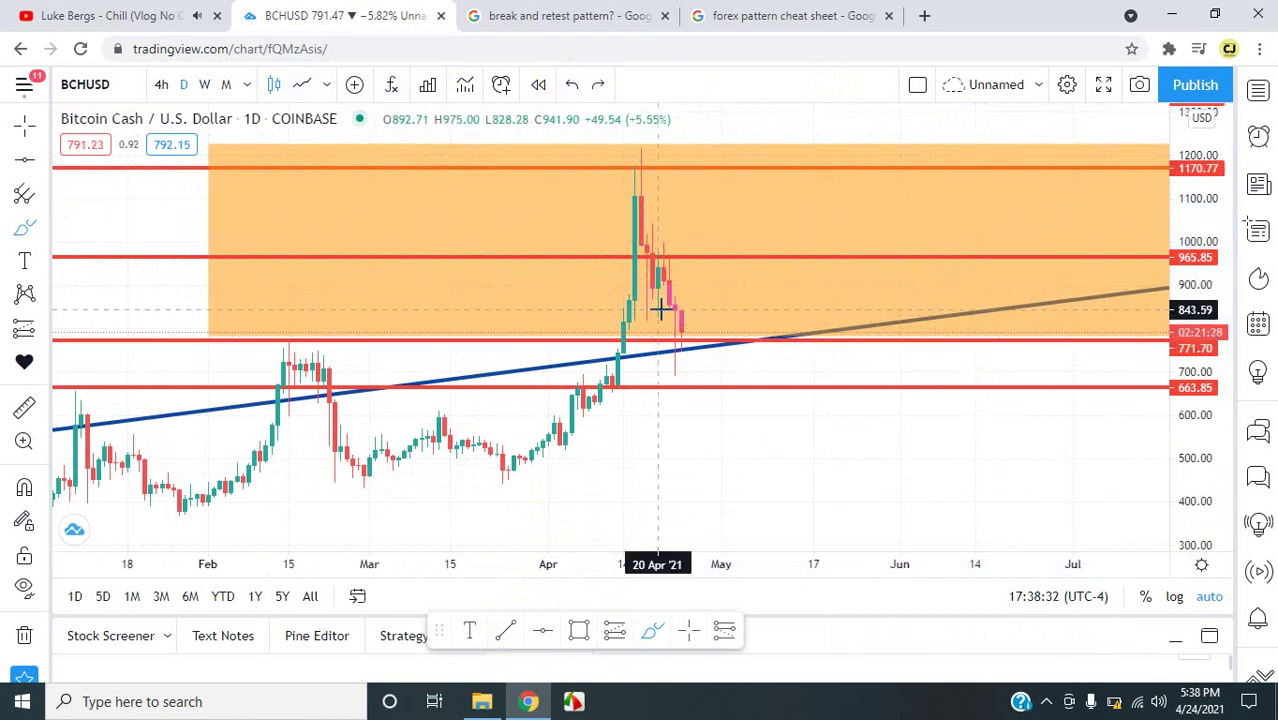
mouse_move(637, 217)
mouse_down()
mouse_move(680, 340)
mouse_move(740, 207)
mouse_move(777, 344)
mouse_up()
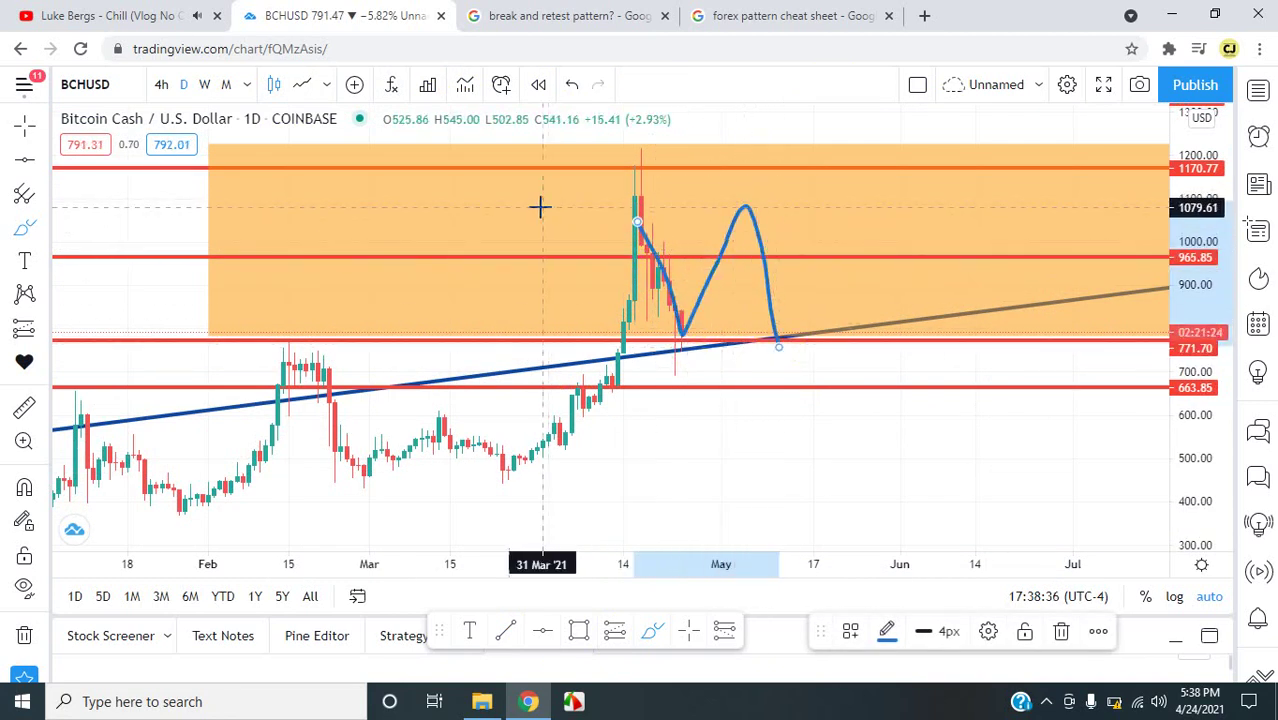
drag(540, 207, 784, 210)
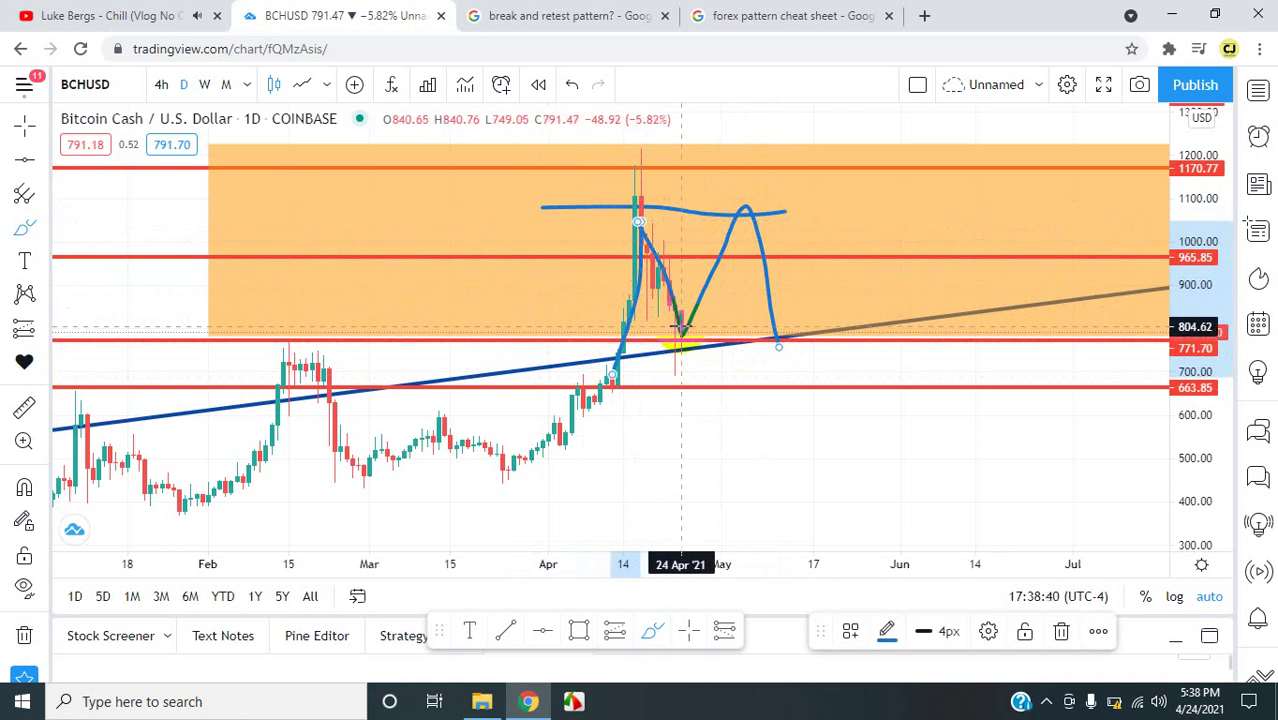
mouse_move(585, 333)
mouse_down()
mouse_move(850, 328)
mouse_move(793, 386)
mouse_move(807, 408)
mouse_move(838, 335)
mouse_up()
click(787, 342)
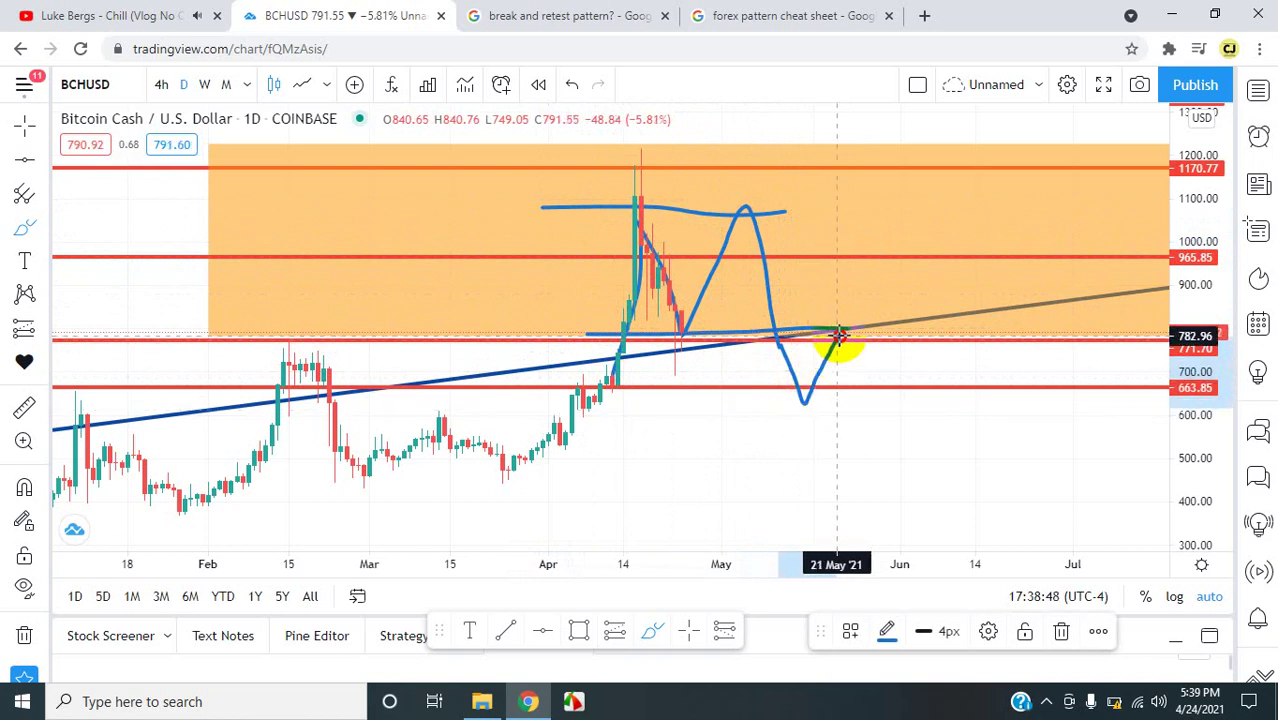
mouse_move(838, 335)
mouse_down()
mouse_move(901, 485)
mouse_move(936, 476)
mouse_move(999, 502)
mouse_move(1014, 524)
mouse_up()
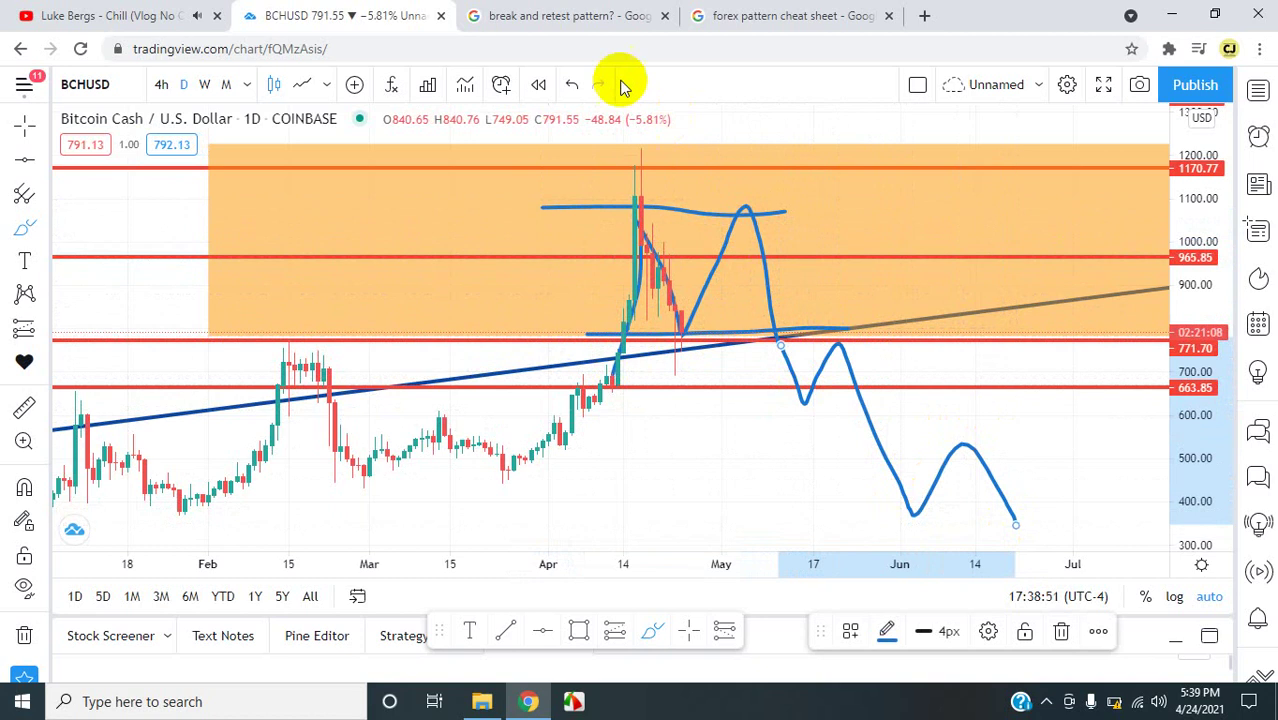
click(571, 84)
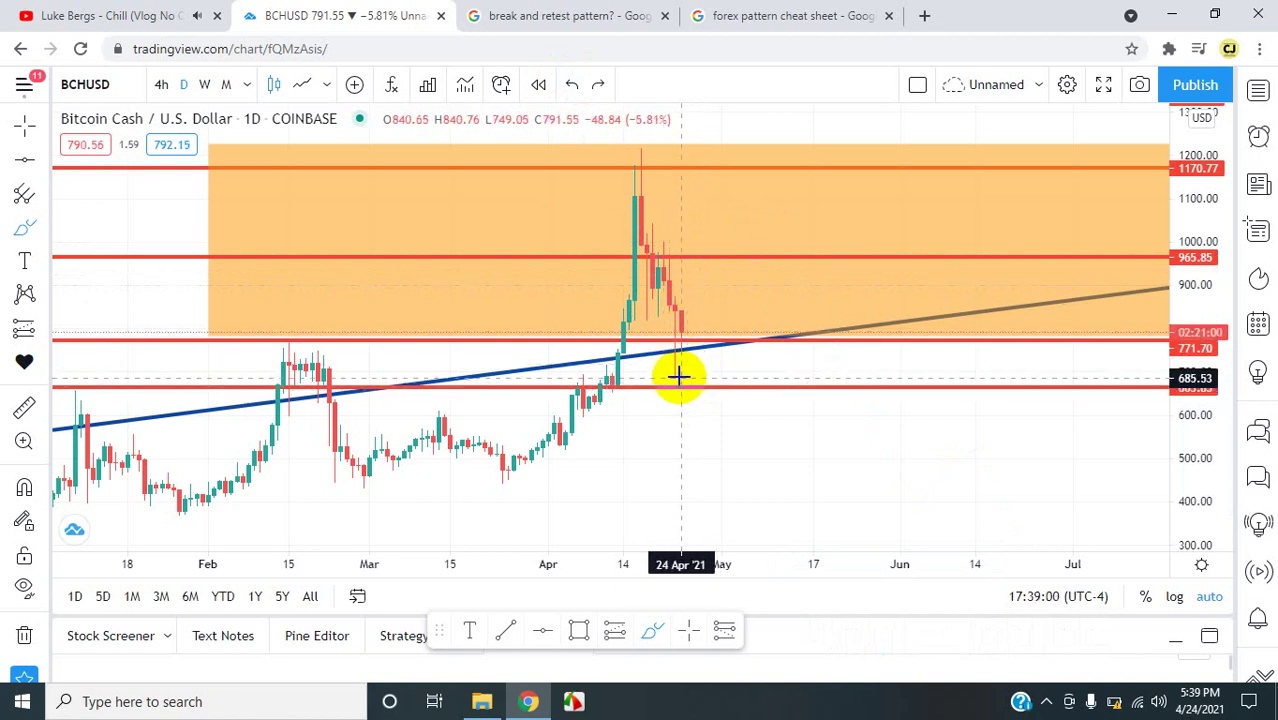
drag(676, 376, 773, 376)
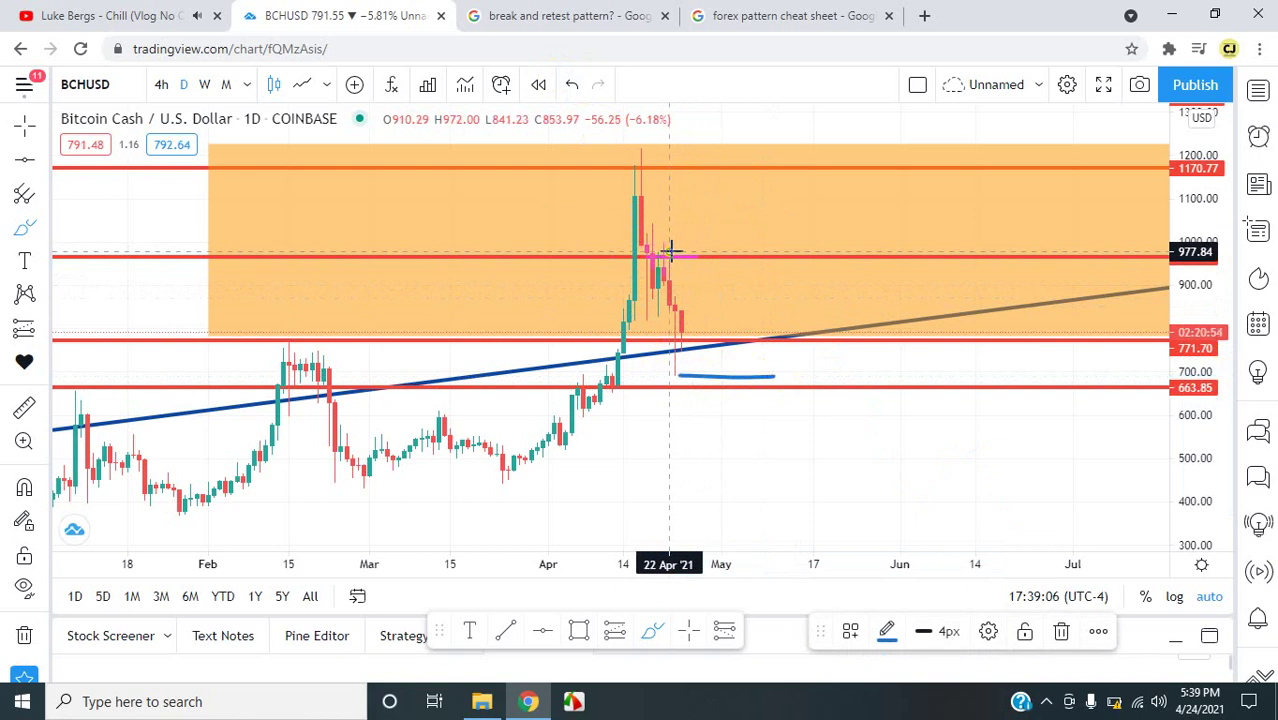
drag(673, 252, 831, 252)
mouse_move(676, 376)
mouse_down()
mouse_move(727, 277)
mouse_move(750, 348)
mouse_move(810, 258)
mouse_move(825, 330)
mouse_move(859, 314)
mouse_move(882, 264)
mouse_up()
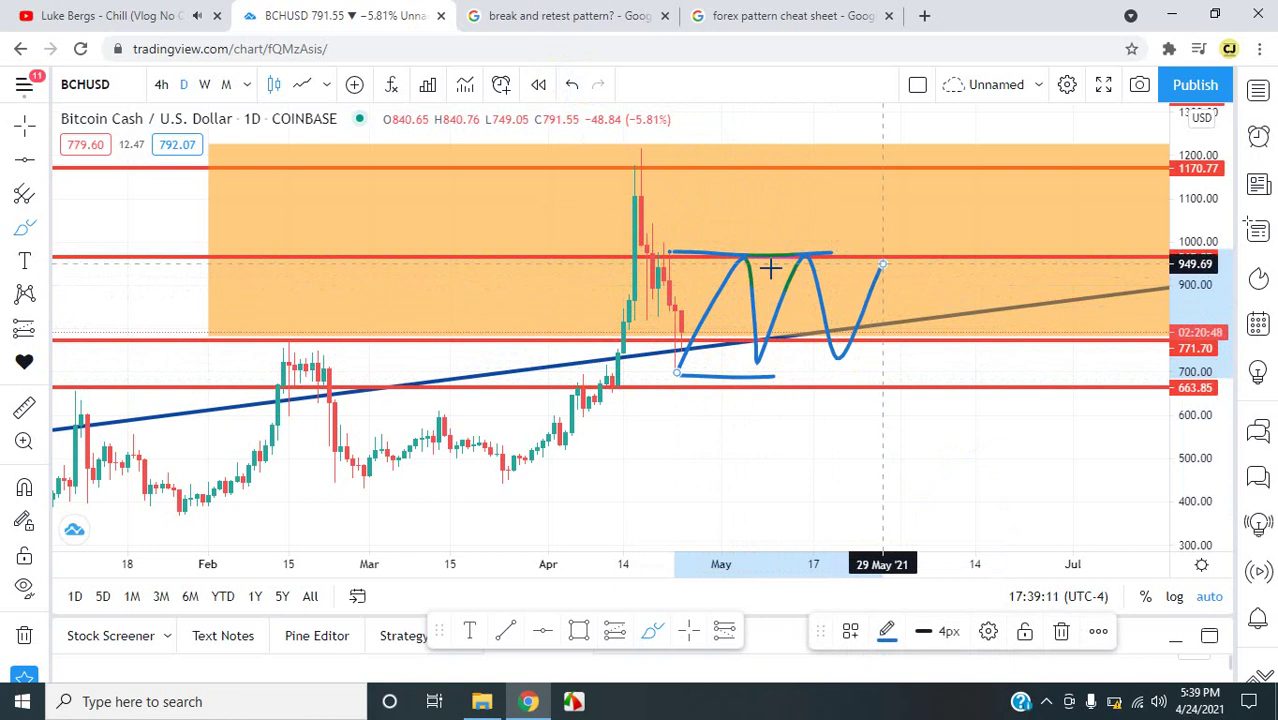
click(568, 84)
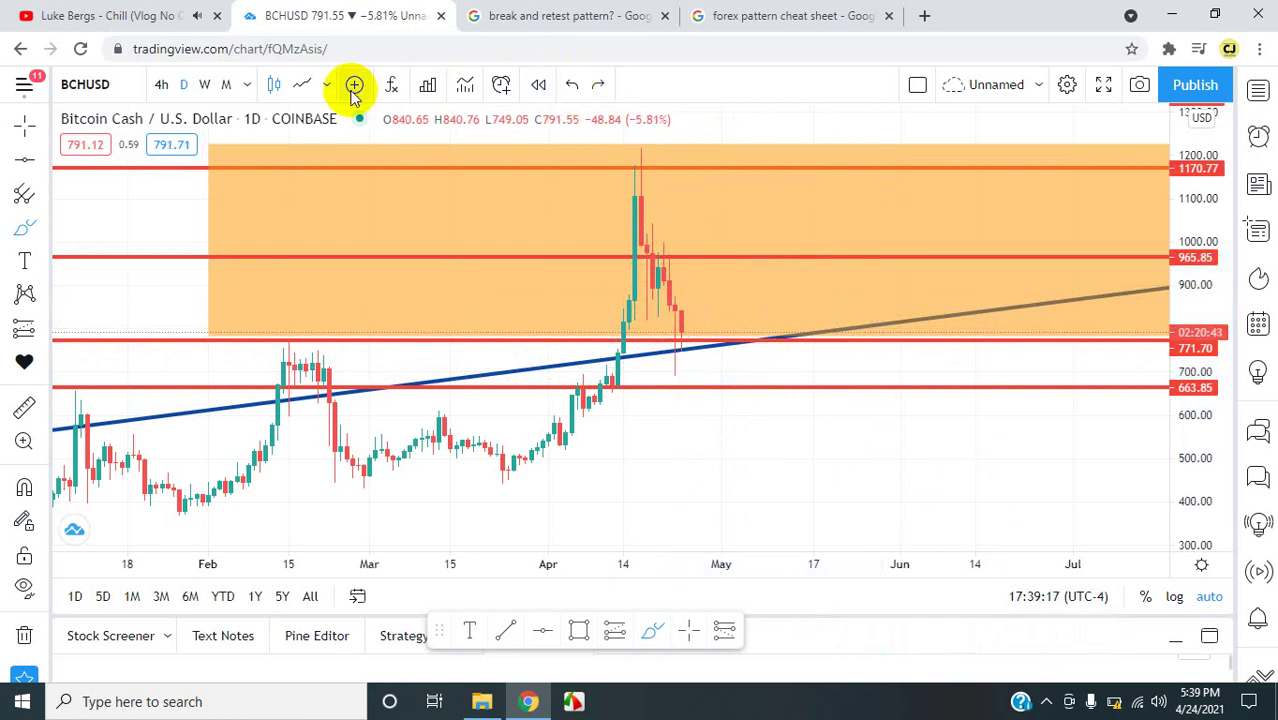
drag(482, 469, 946, 472)
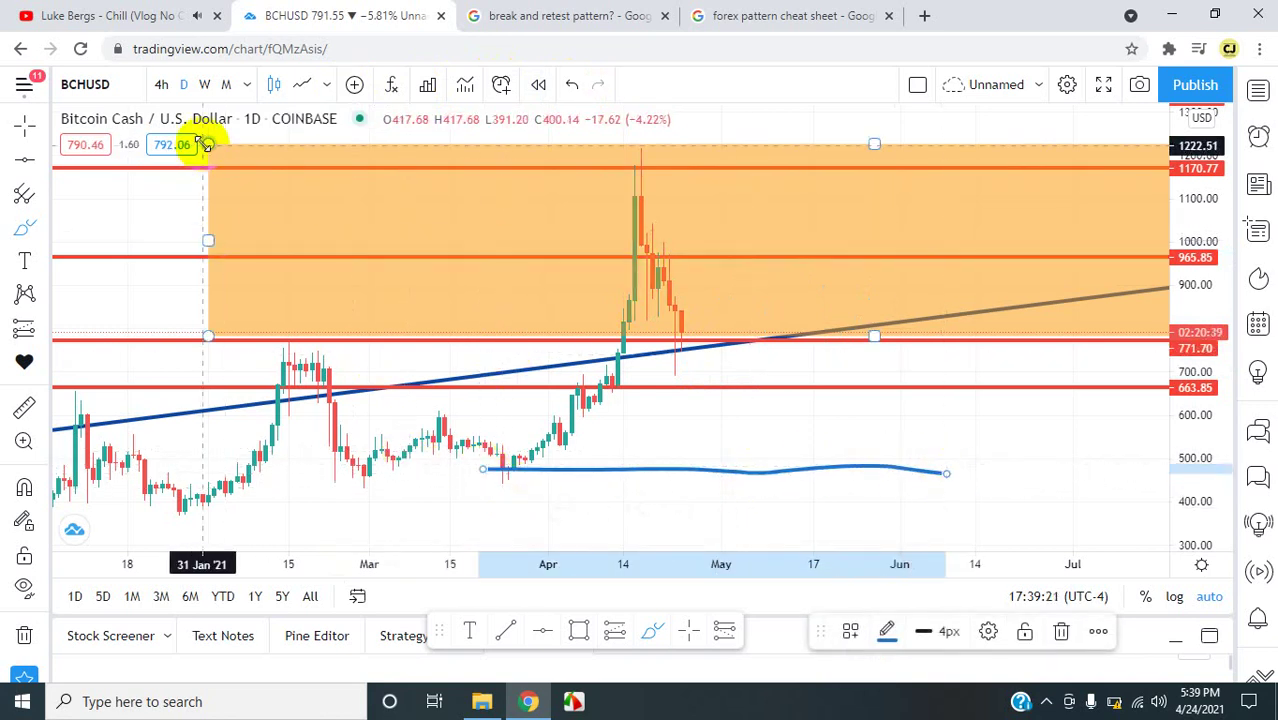
Undo the stray horizontal stroke and add a long position: entry 774.30, target 971.34, stop 670.37
click(572, 88)
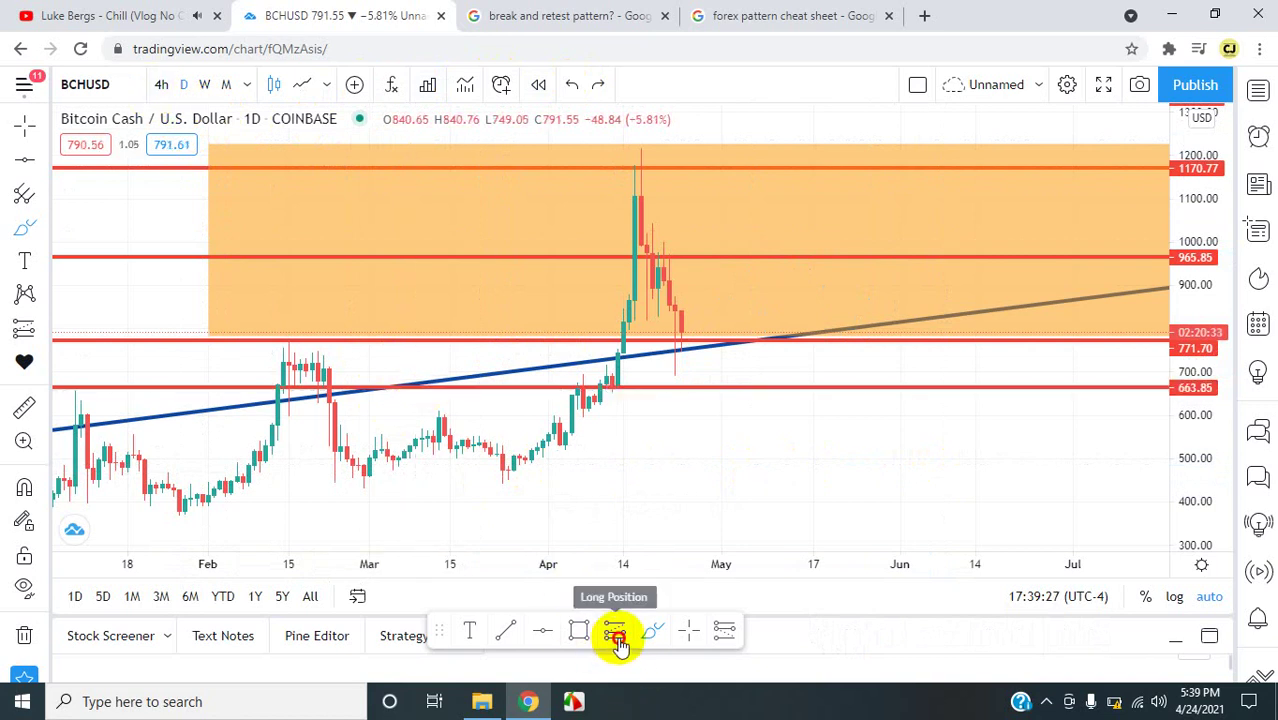
click(686, 341)
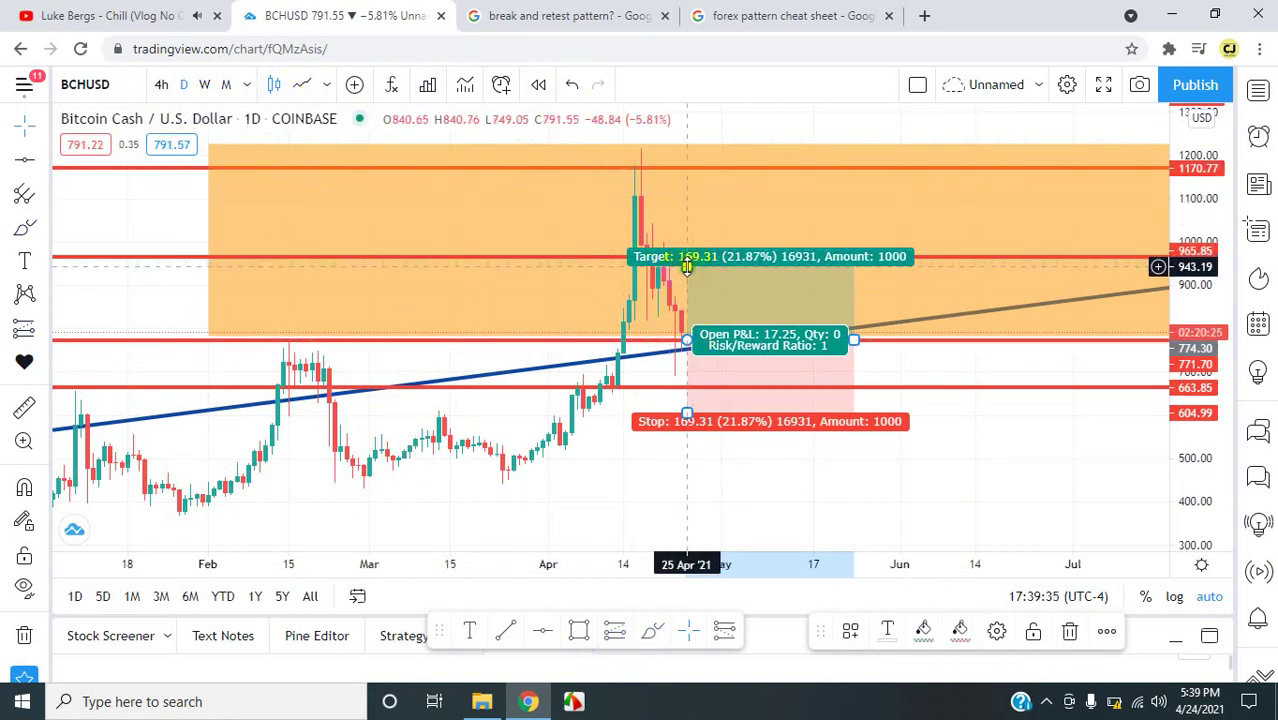
drag(687, 266, 687, 256)
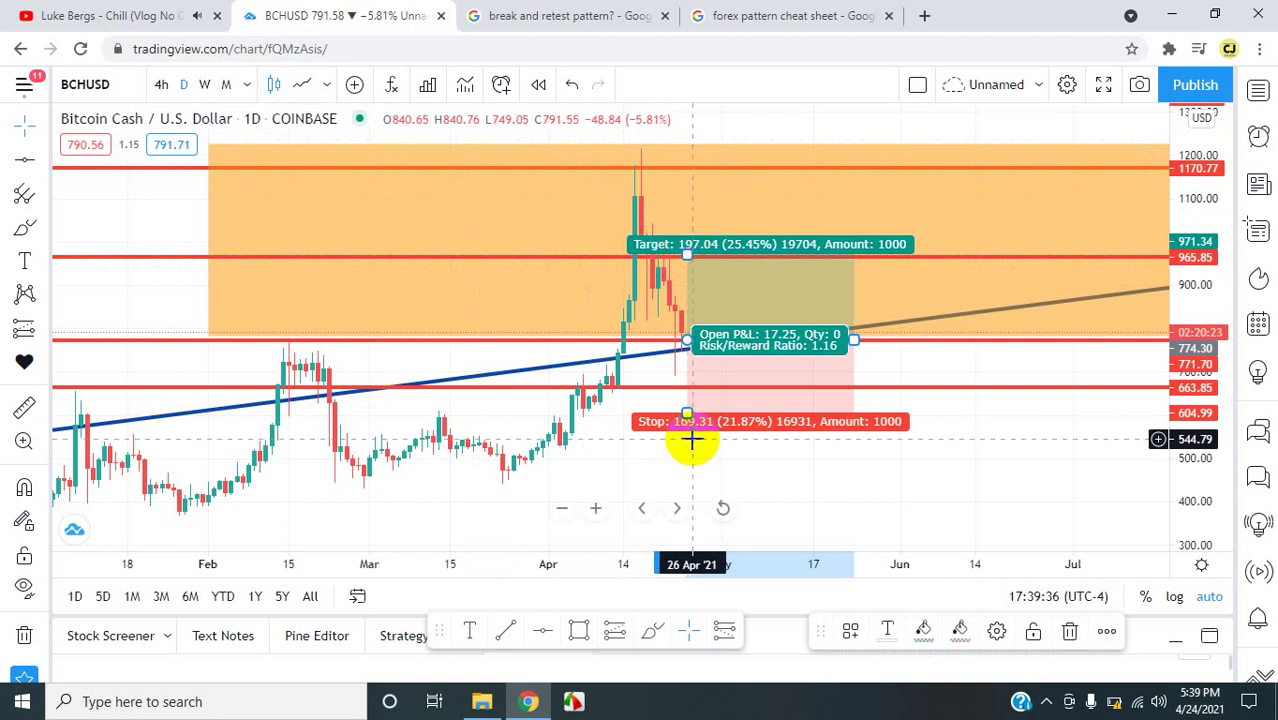
drag(688, 414, 687, 385)
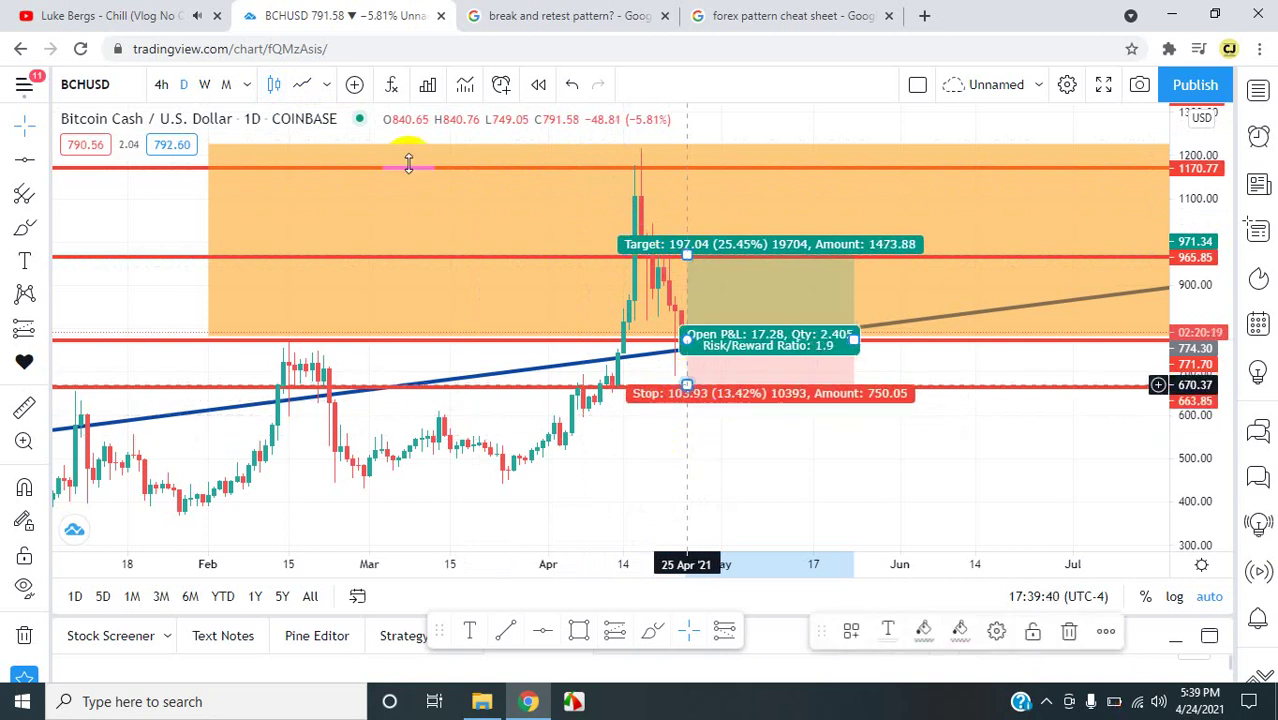
Switch to 4-hour candles and stretch the long position back to start at 19 April
click(163, 84)
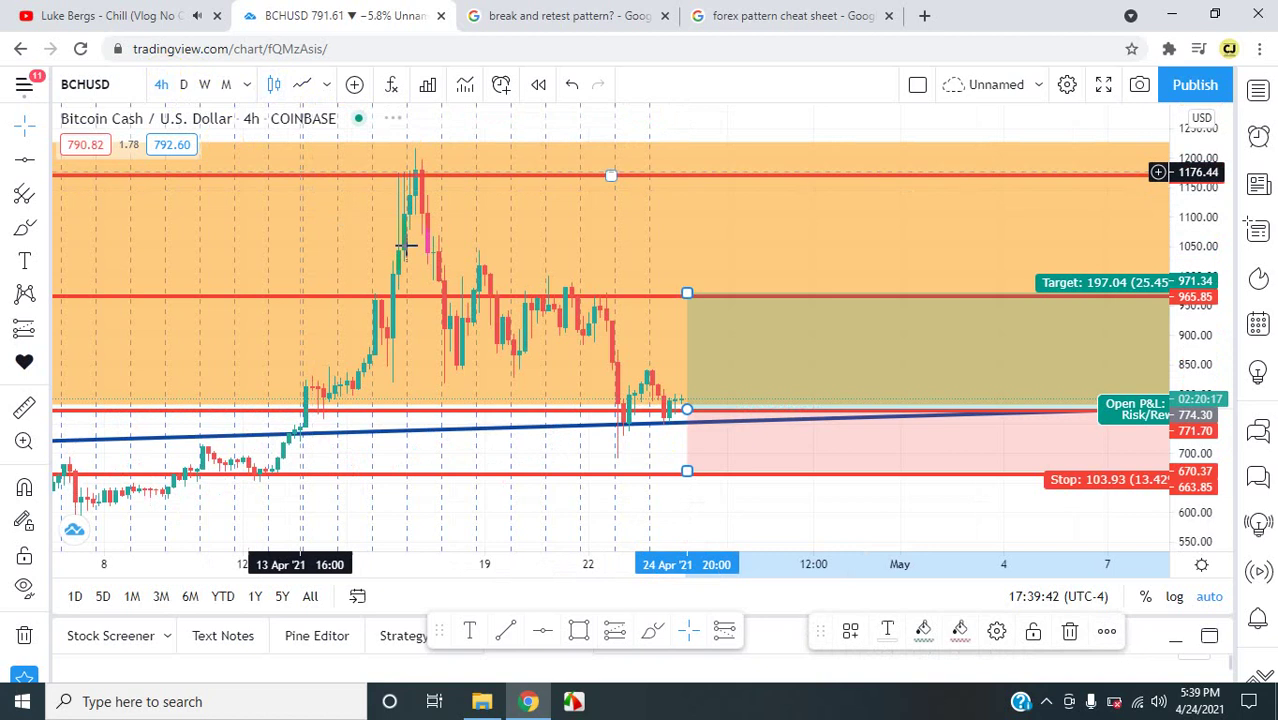
drag(585, 385, 420, 388)
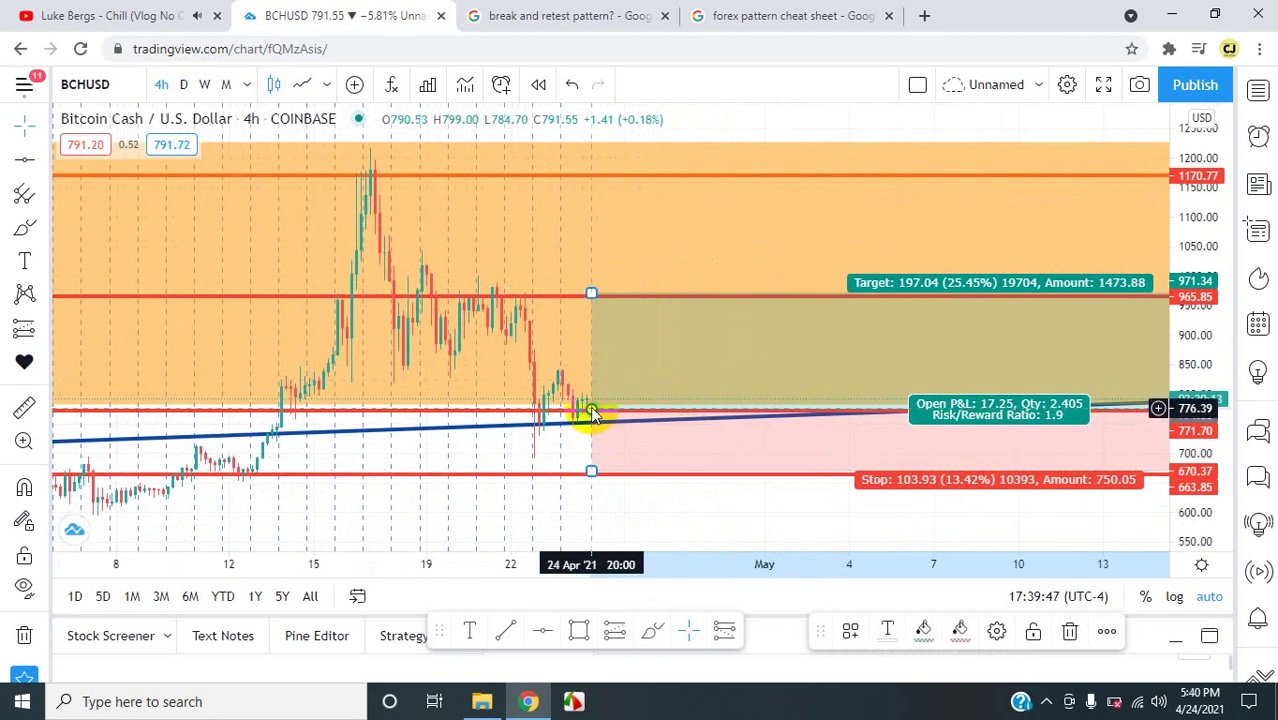
drag(588, 412, 420, 416)
scroll(620, 540, right, 2)
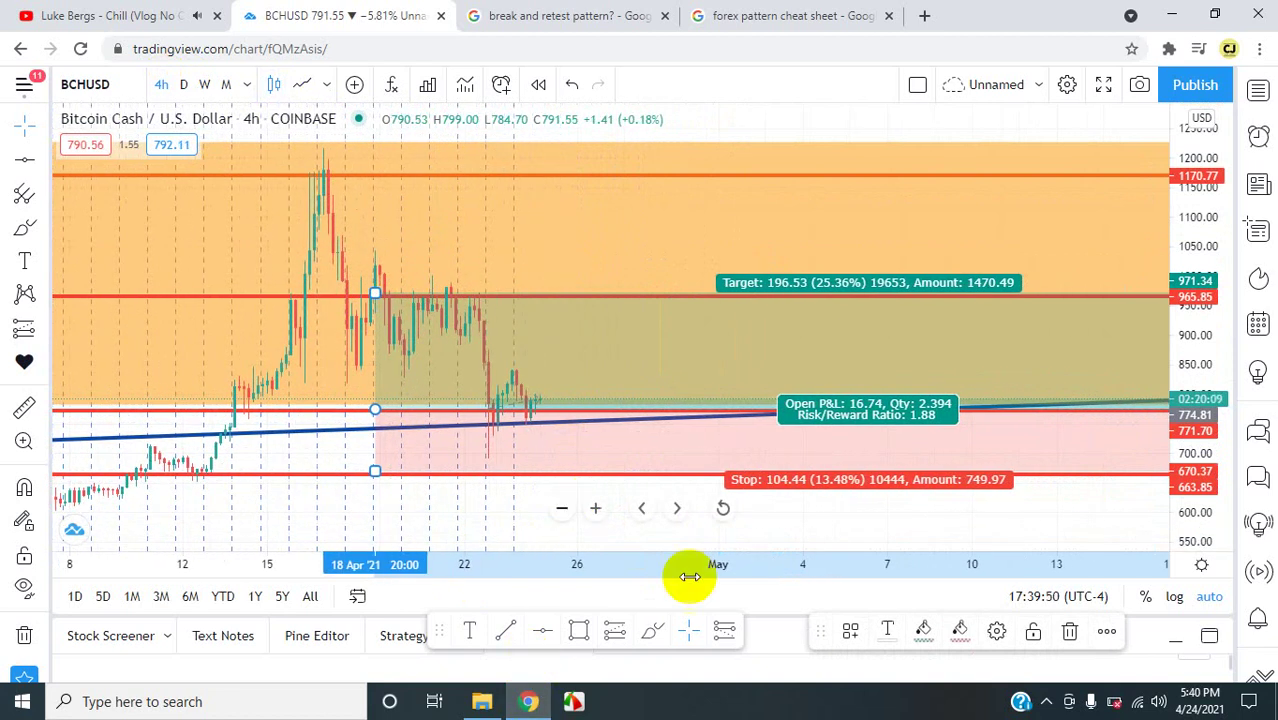
Brush-sketch a drop to support, double bottom and retest rally, then undo the sketch
click(650, 636)
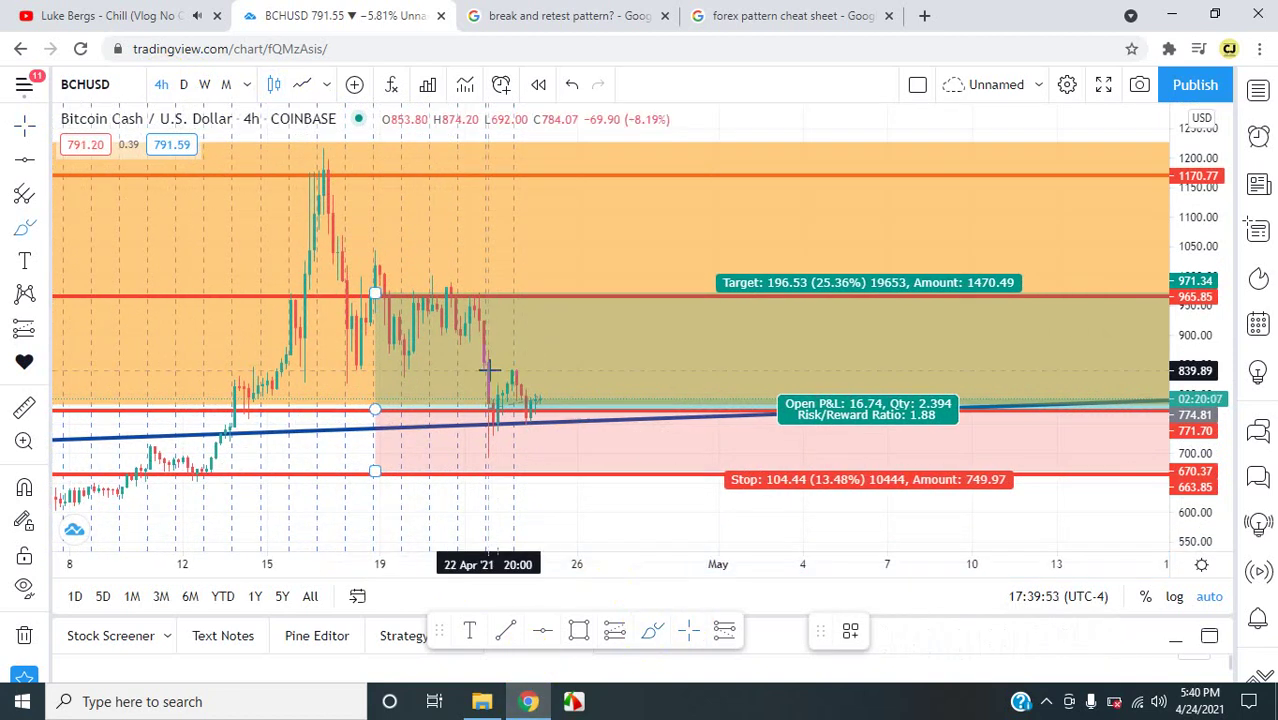
mouse_move(473, 317)
mouse_down()
mouse_move(498, 412)
mouse_move(515, 368)
mouse_move(527, 418)
mouse_move(545, 373)
mouse_move(533, 418)
mouse_move(549, 370)
mouse_up()
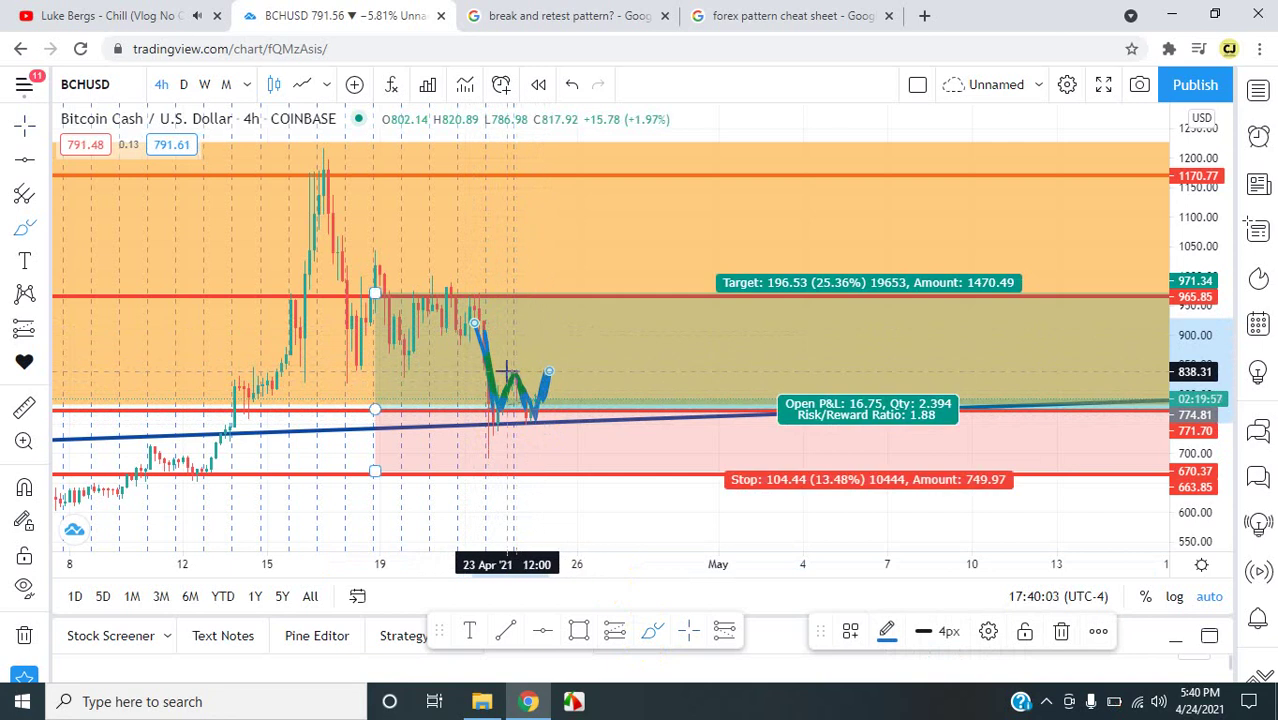
mouse_move(508, 372)
mouse_down()
mouse_move(556, 372)
mouse_move(561, 345)
mouse_move(572, 369)
mouse_up()
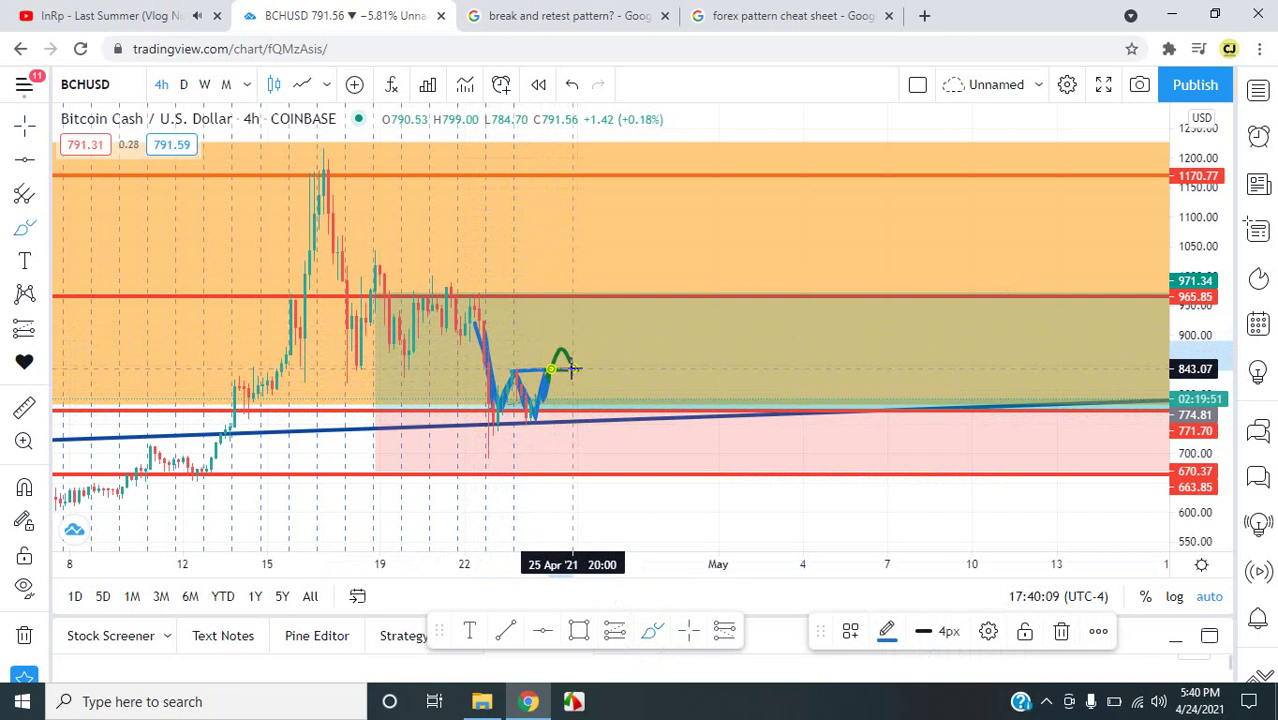
drag(574, 371, 619, 297)
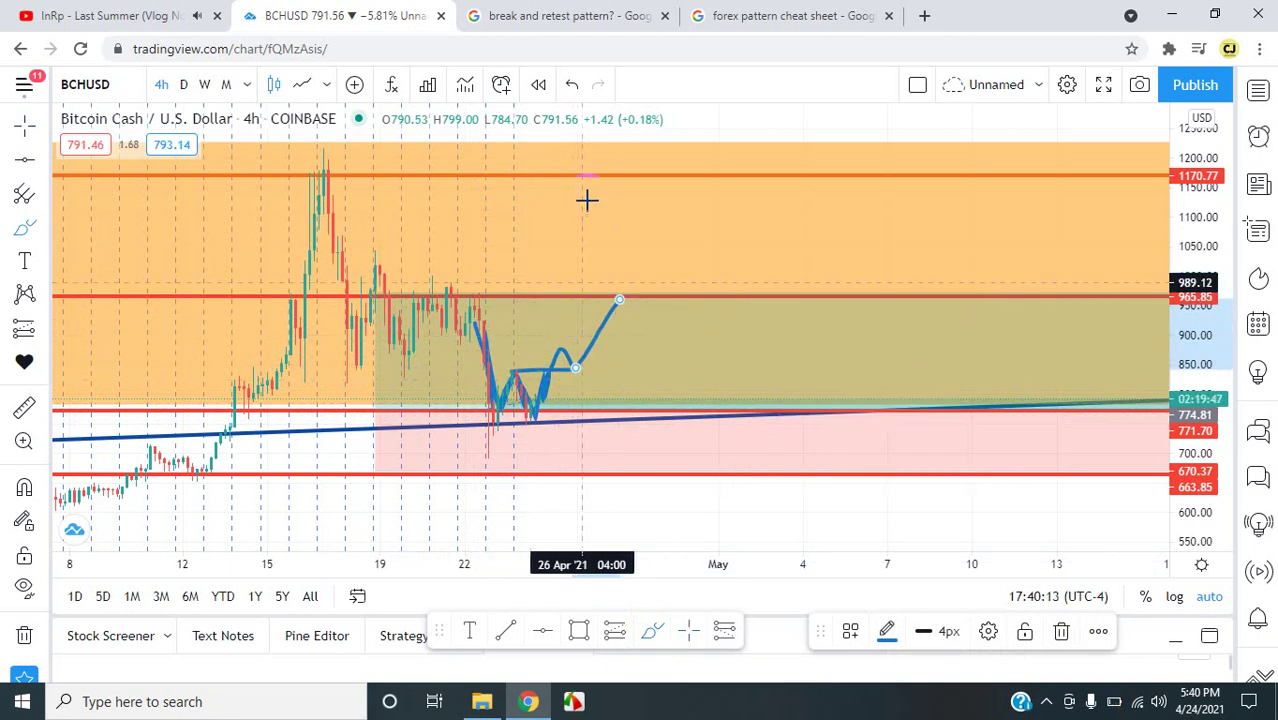
click(573, 86)
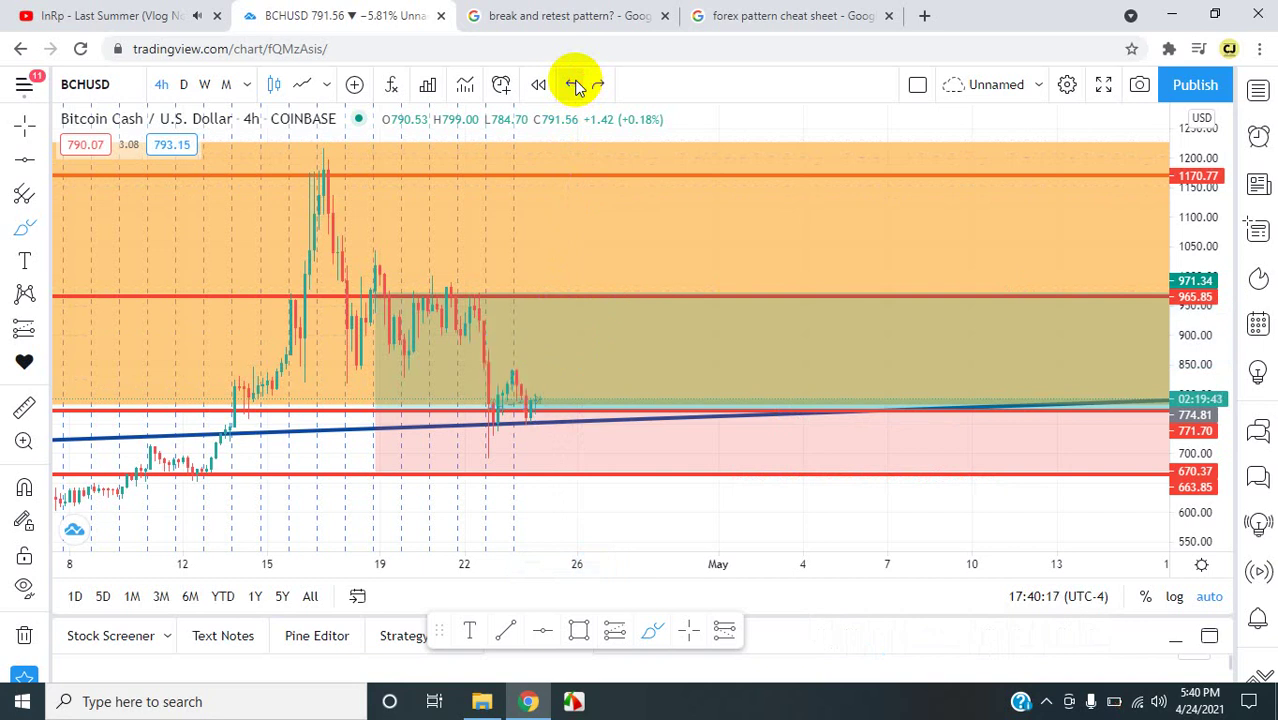
Stretch the price scale vertically and try a U-shaped dip-and-bounce sketch, then undo it
scroll(456, 410, up, 2)
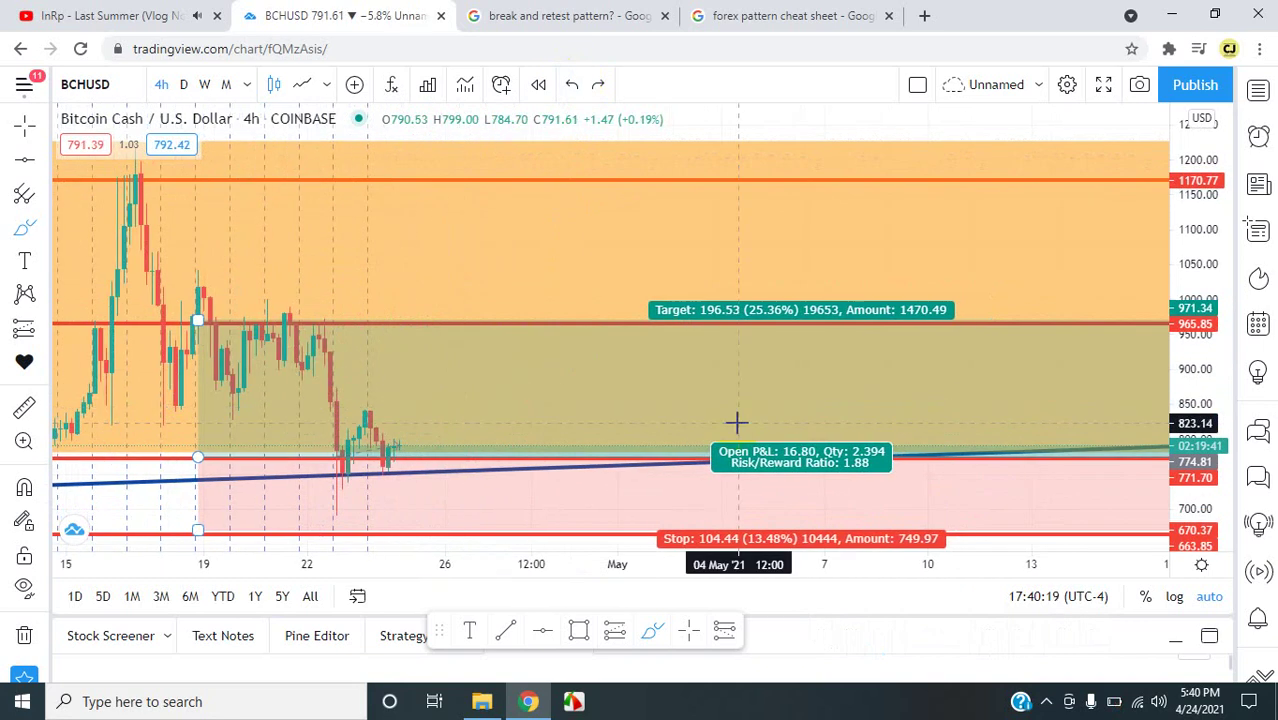
scroll(990, 425, up, 2)
drag(1207, 440, 1195, 340)
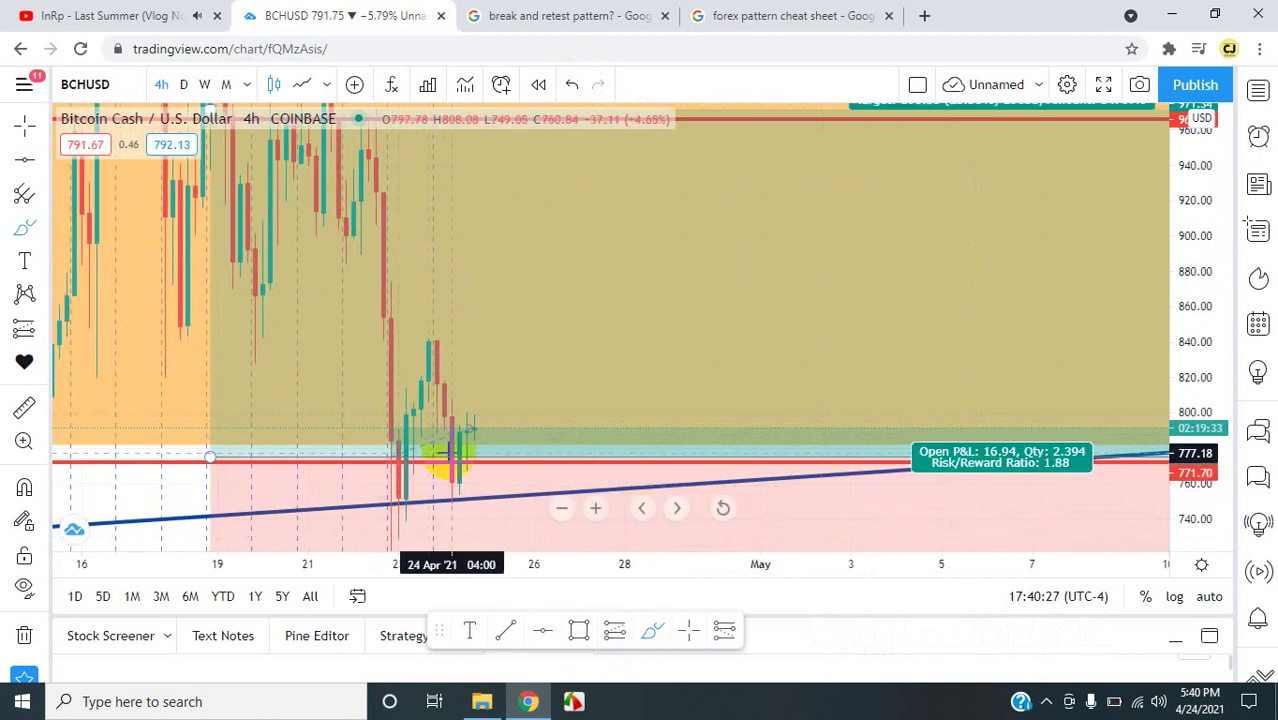
click(478, 453)
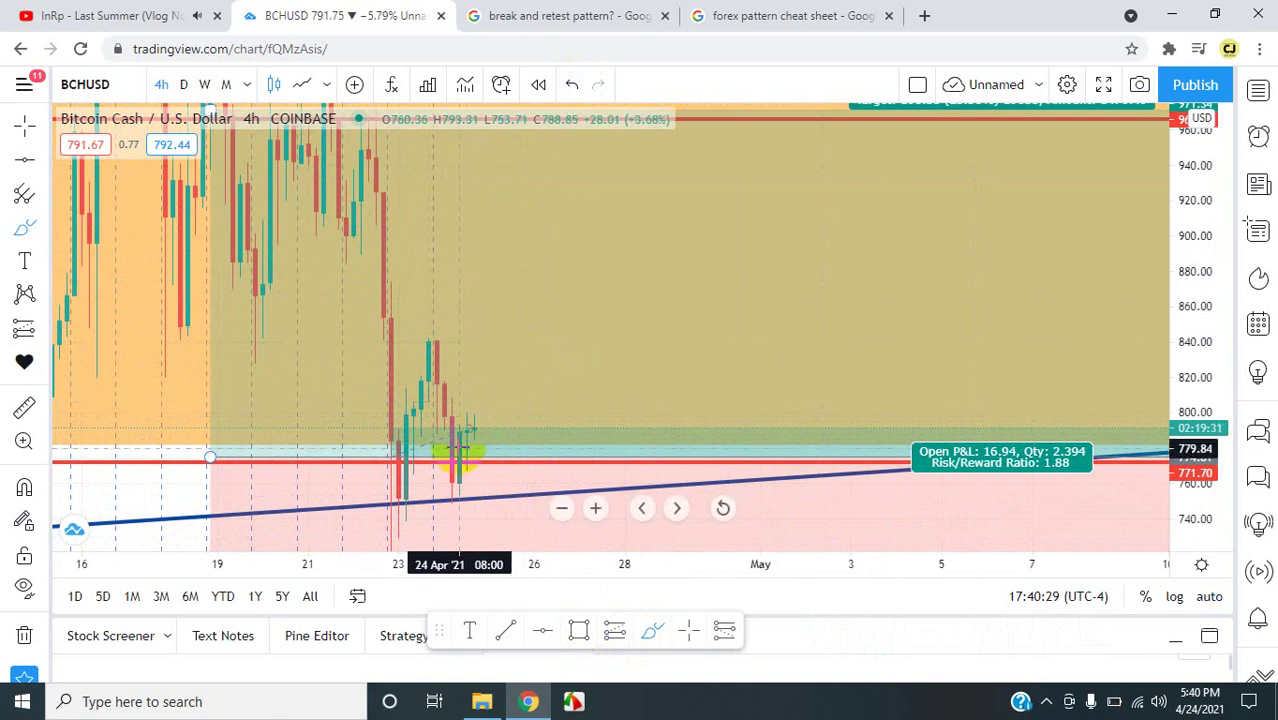
click(462, 473)
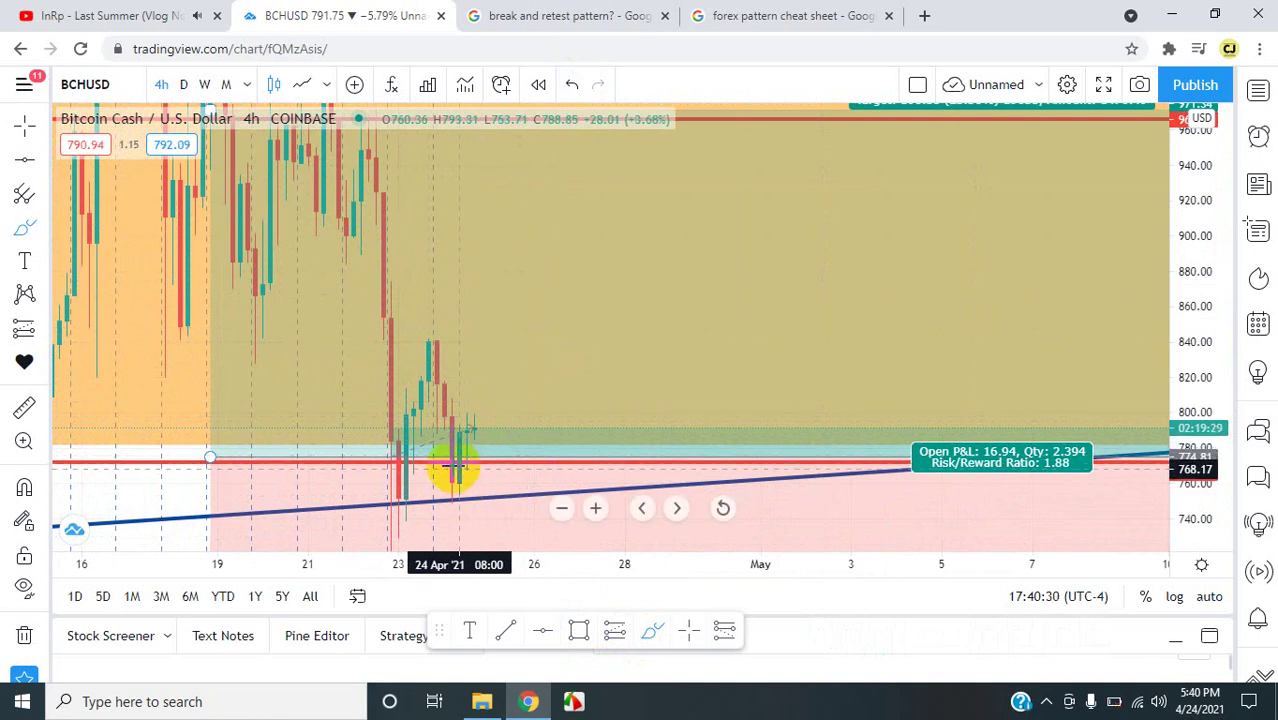
mouse_move(452, 468)
mouse_down()
mouse_move(443, 462)
mouse_move(460, 497)
mouse_move(473, 472)
mouse_up()
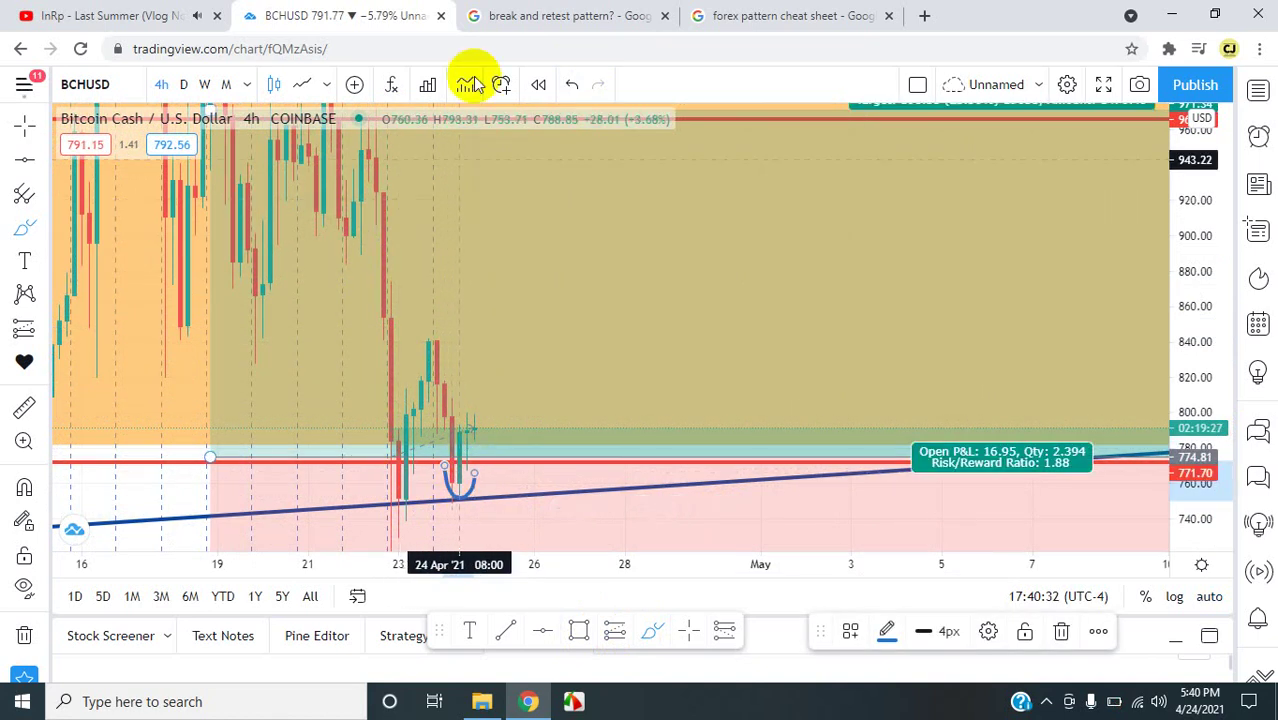
click(574, 84)
click(461, 445)
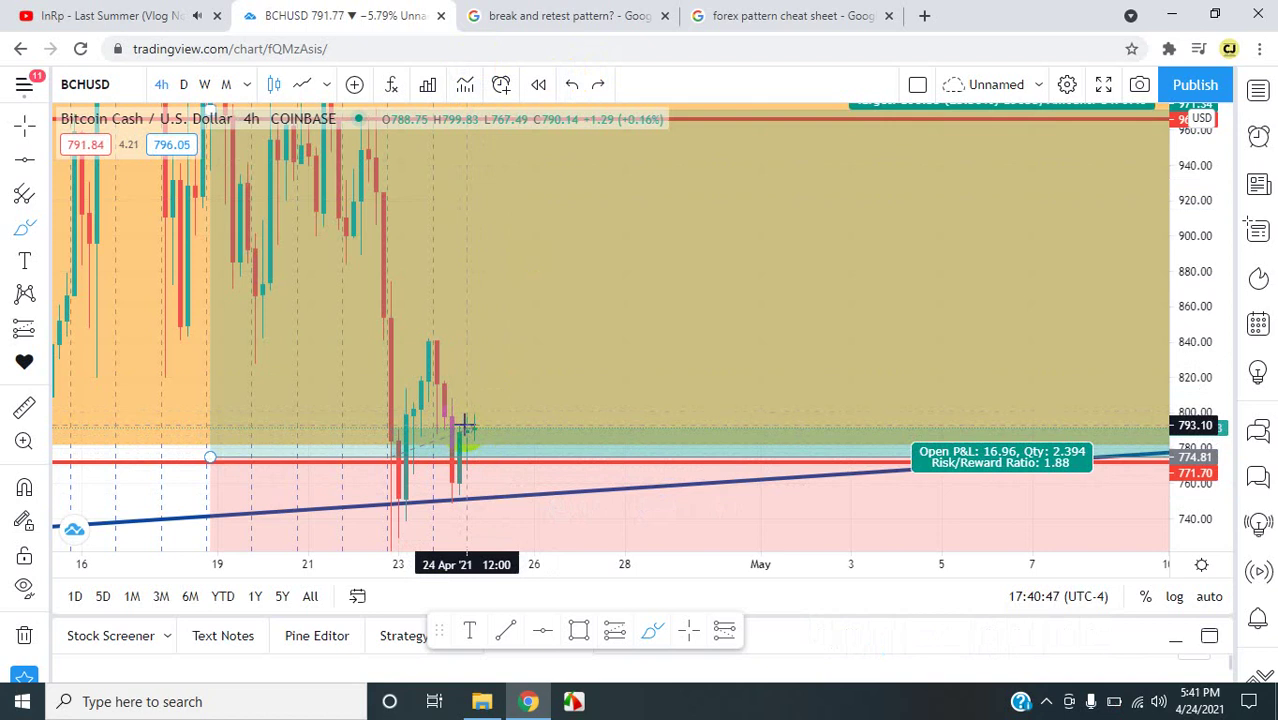
Draw a blue freehand stroke showing price falling back into the entry zone
click(445, 413)
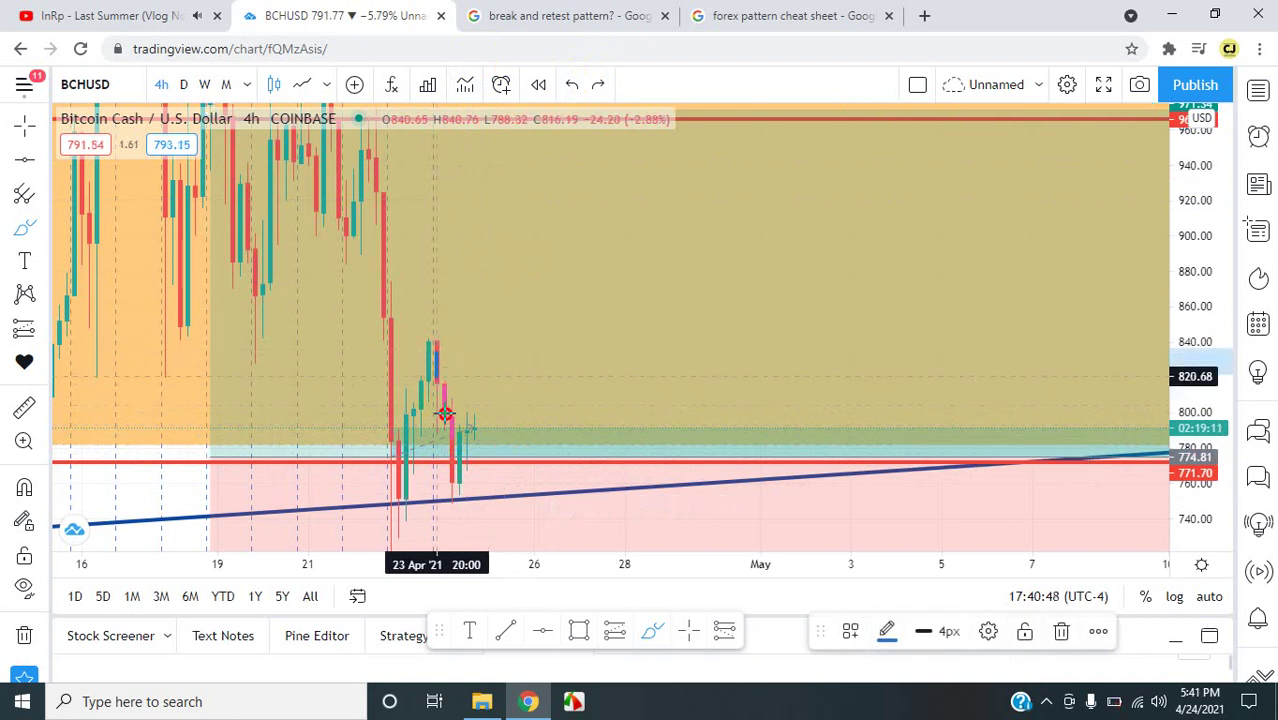
mouse_move(445, 413)
mouse_down()
mouse_move(460, 478)
mouse_move(466, 432)
mouse_up()
key(Escape)
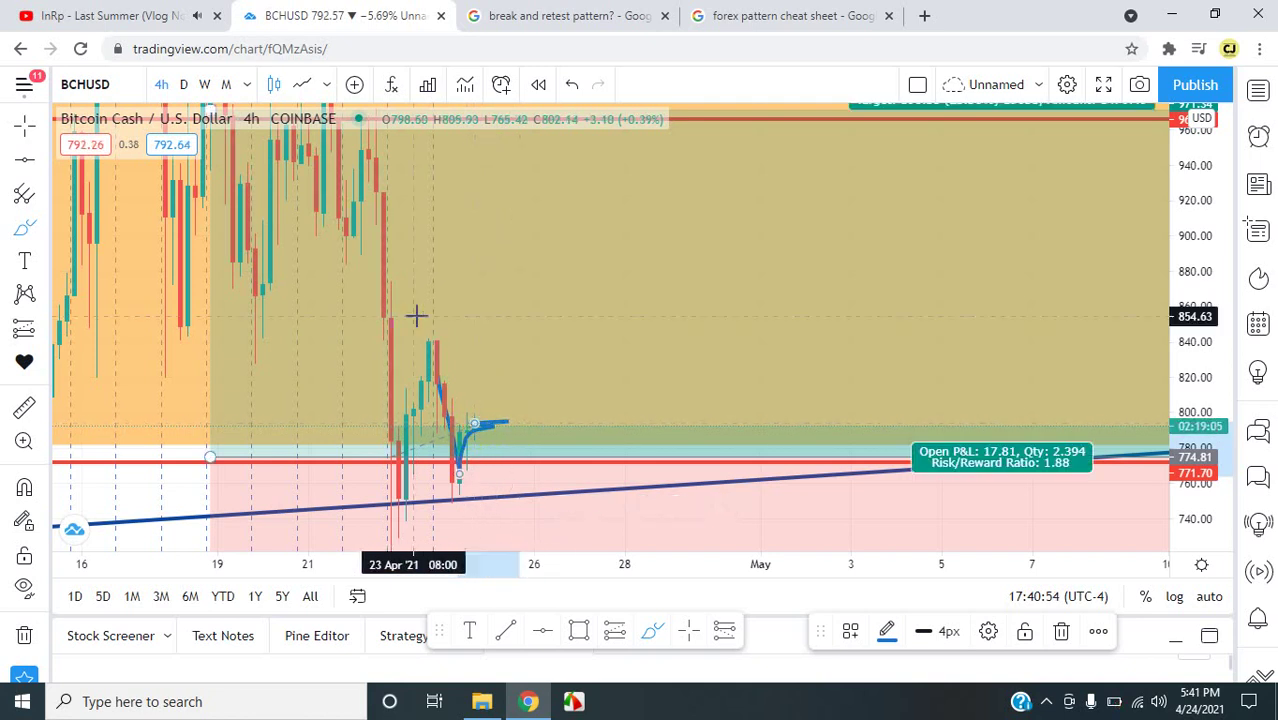
mouse_move(377, 257)
mouse_down()
mouse_move(394, 491)
mouse_move(438, 362)
mouse_move(449, 486)
mouse_move(458, 437)
mouse_move(484, 424)
mouse_move(448, 419)
mouse_up()
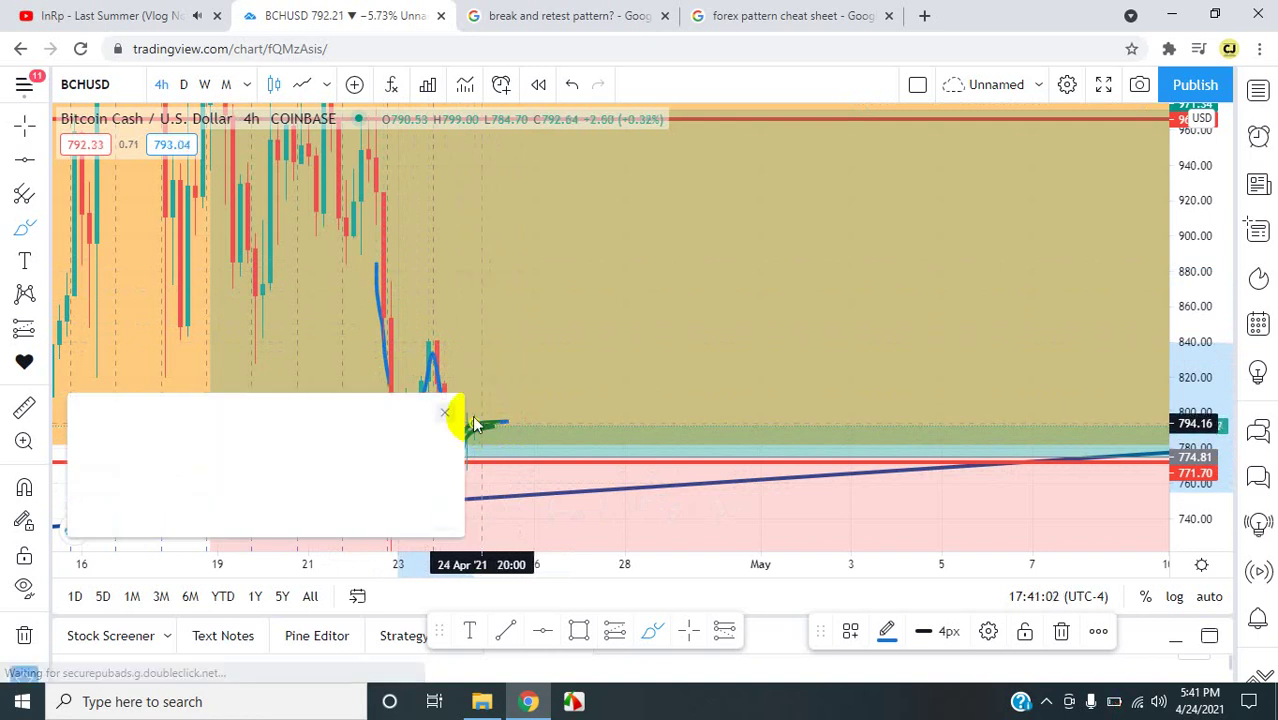
Close the ad and its 'No ads' upgrade prompt, then sketch a retest bounce and undo it
click(446, 414)
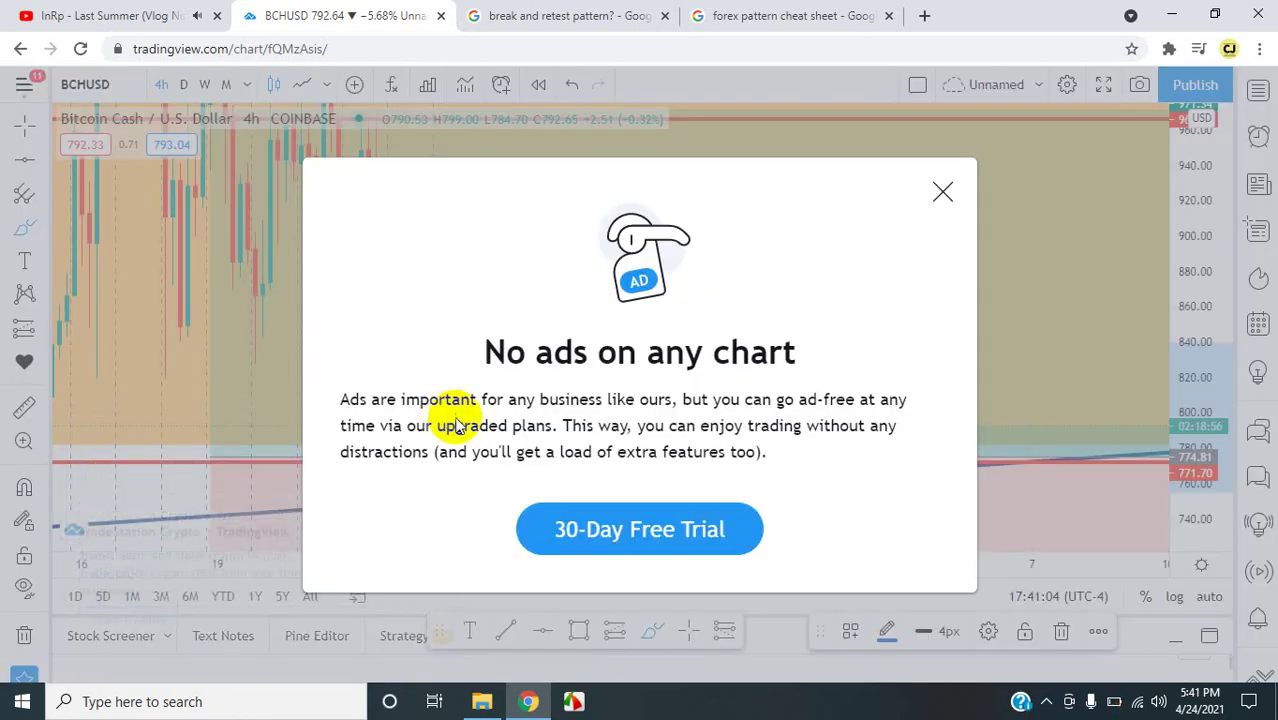
click(941, 189)
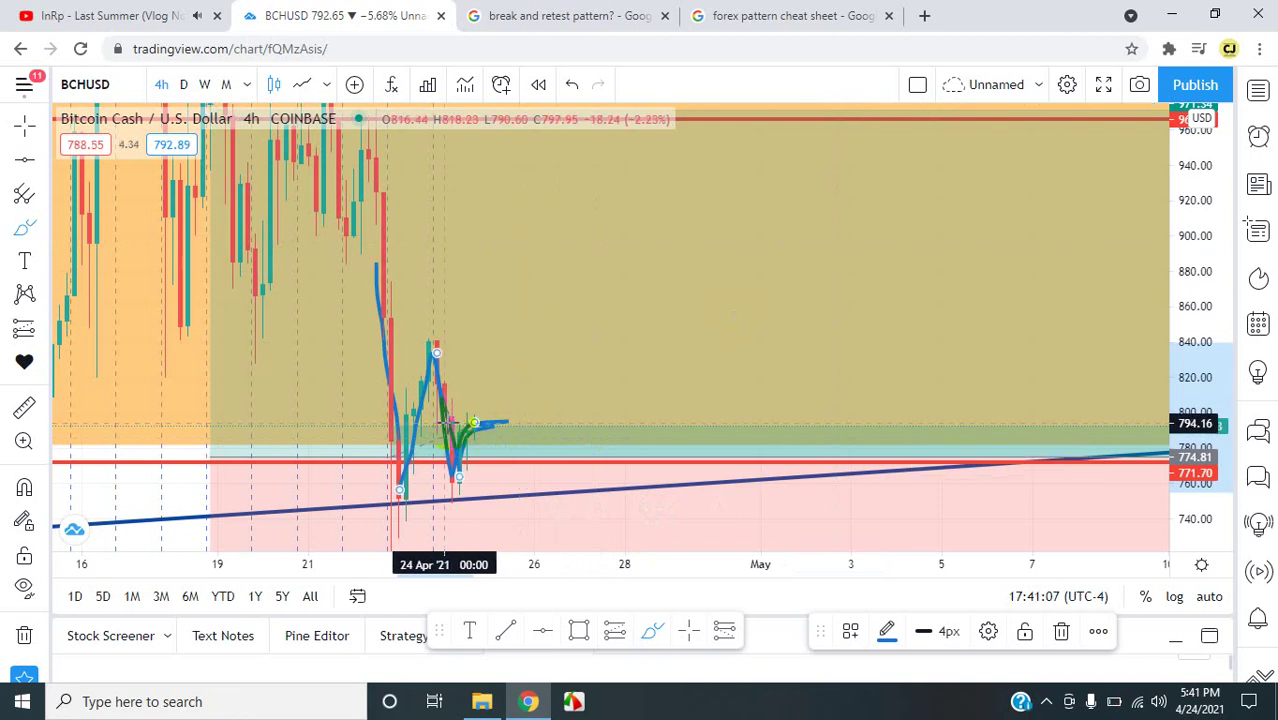
mouse_move(484, 420)
mouse_down()
mouse_move(542, 254)
mouse_move(573, 337)
mouse_move(698, 118)
mouse_up()
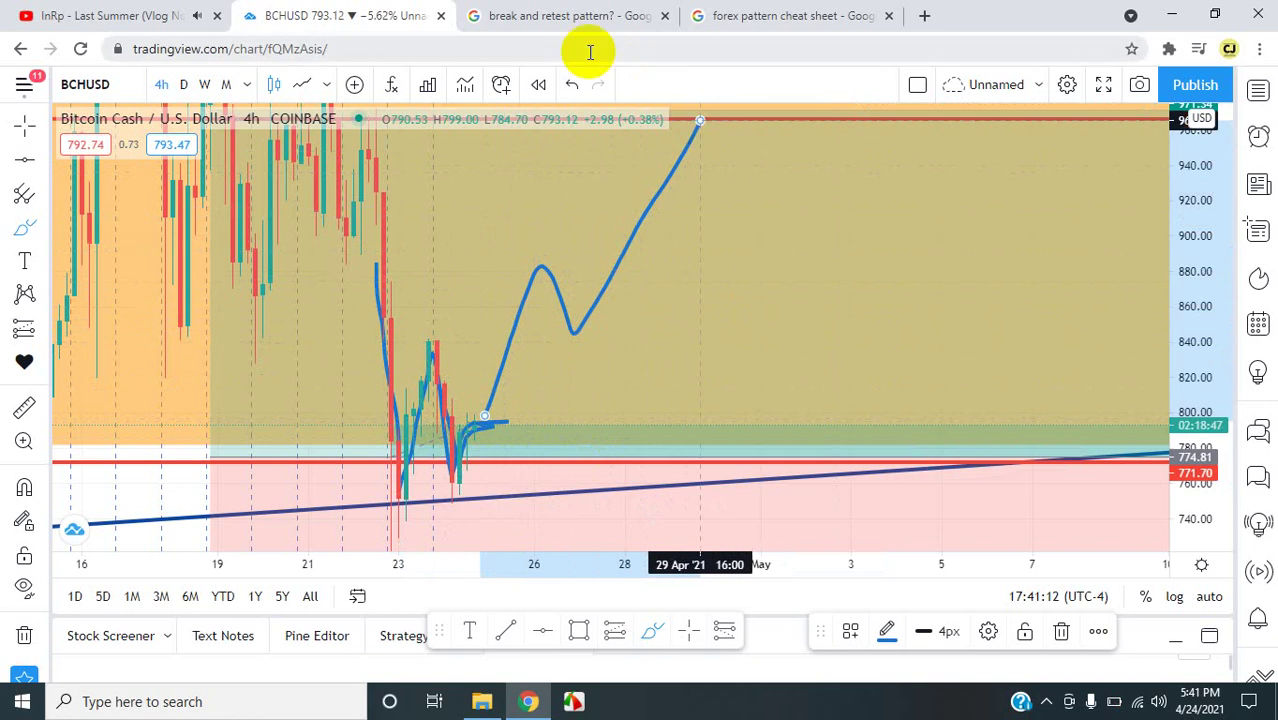
click(571, 85)
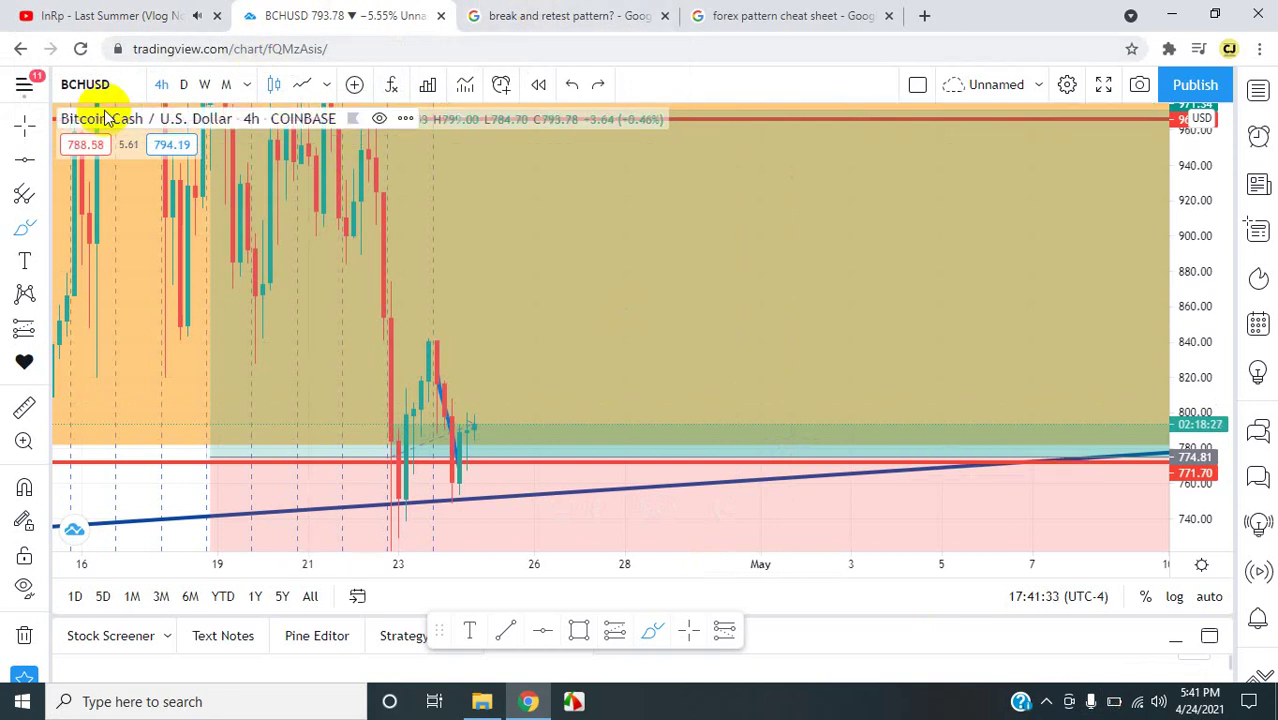
Switch to daily candles and compress the price scale so the whole long position fits
click(182, 88)
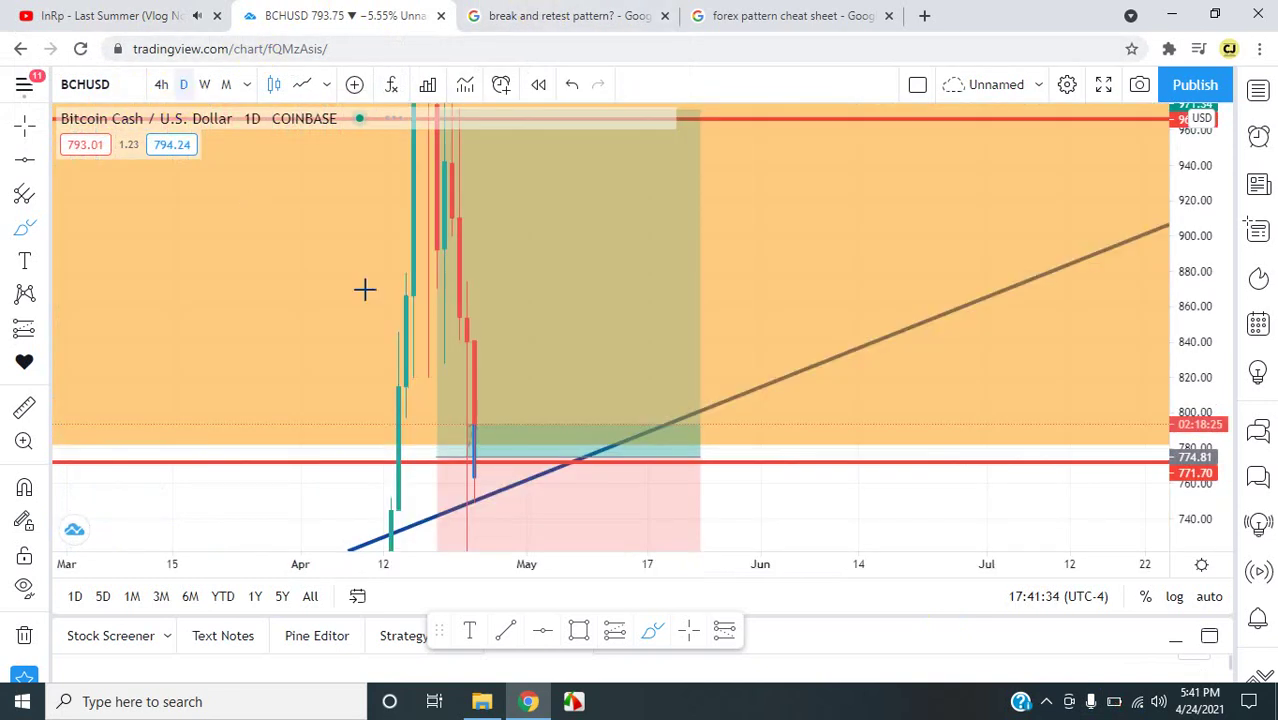
drag(1184, 165, 730, 567)
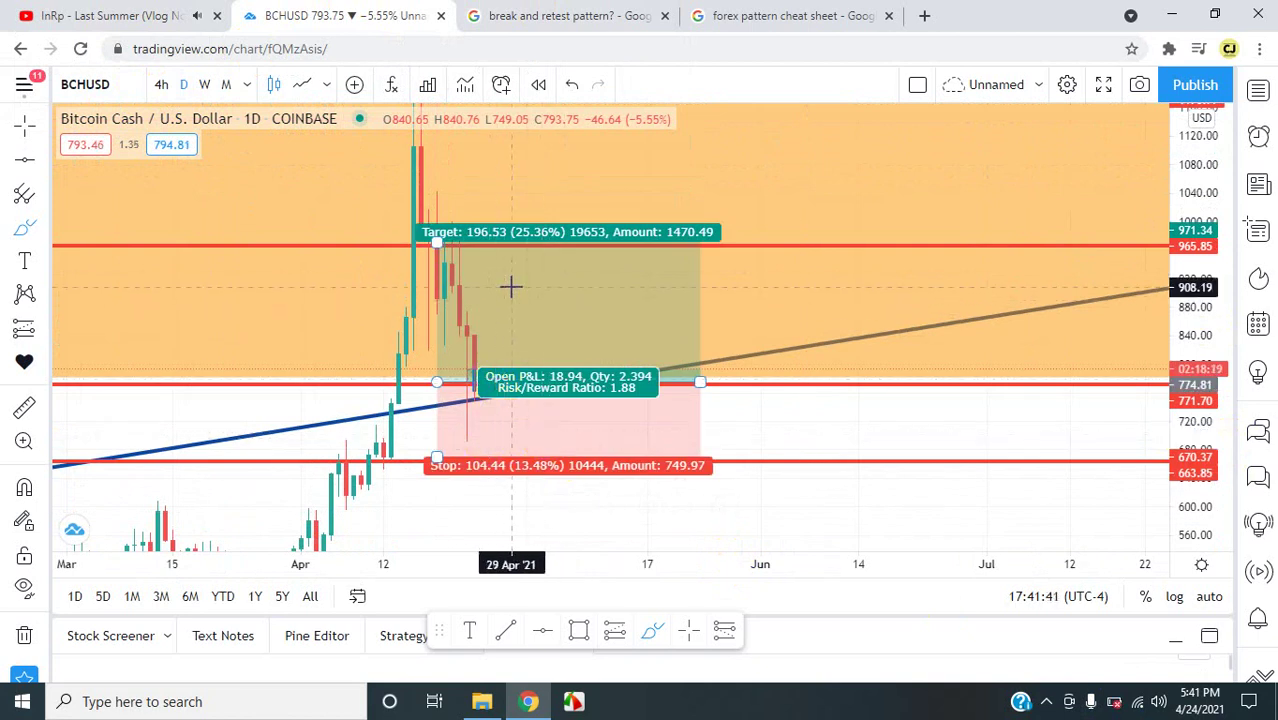
click(543, 400)
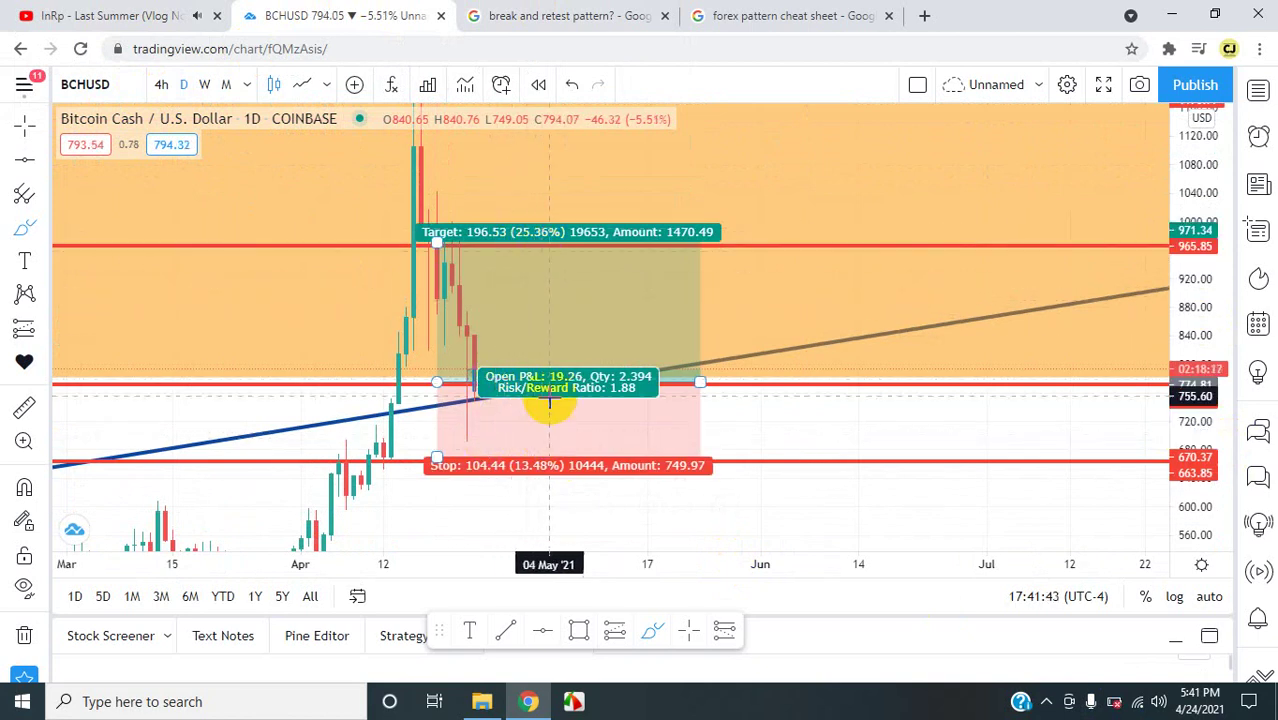
click(485, 410)
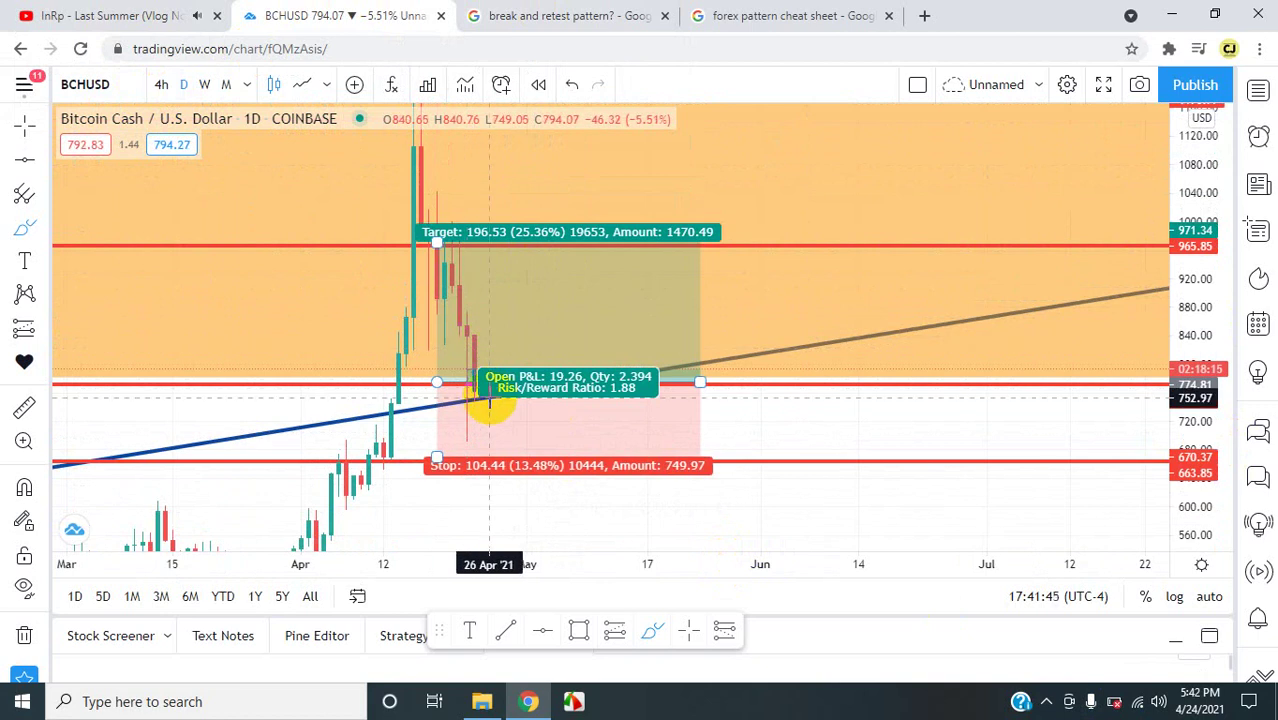
click(443, 462)
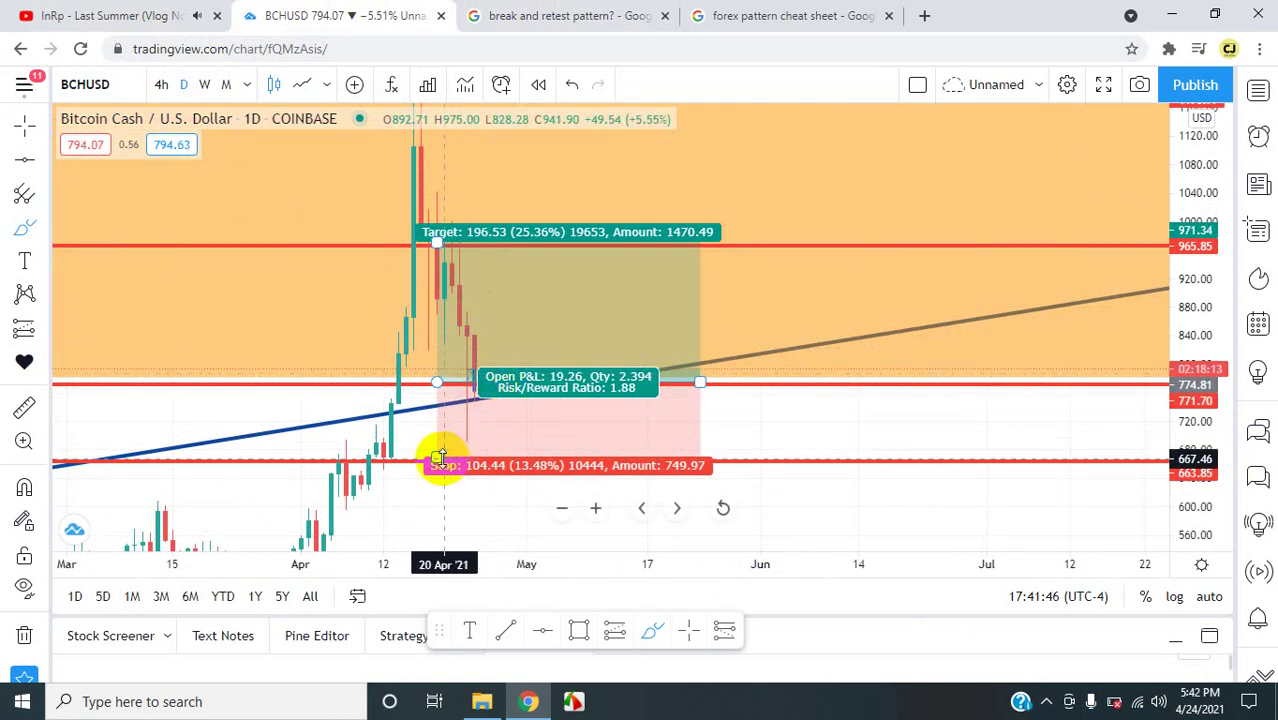
click(437, 460)
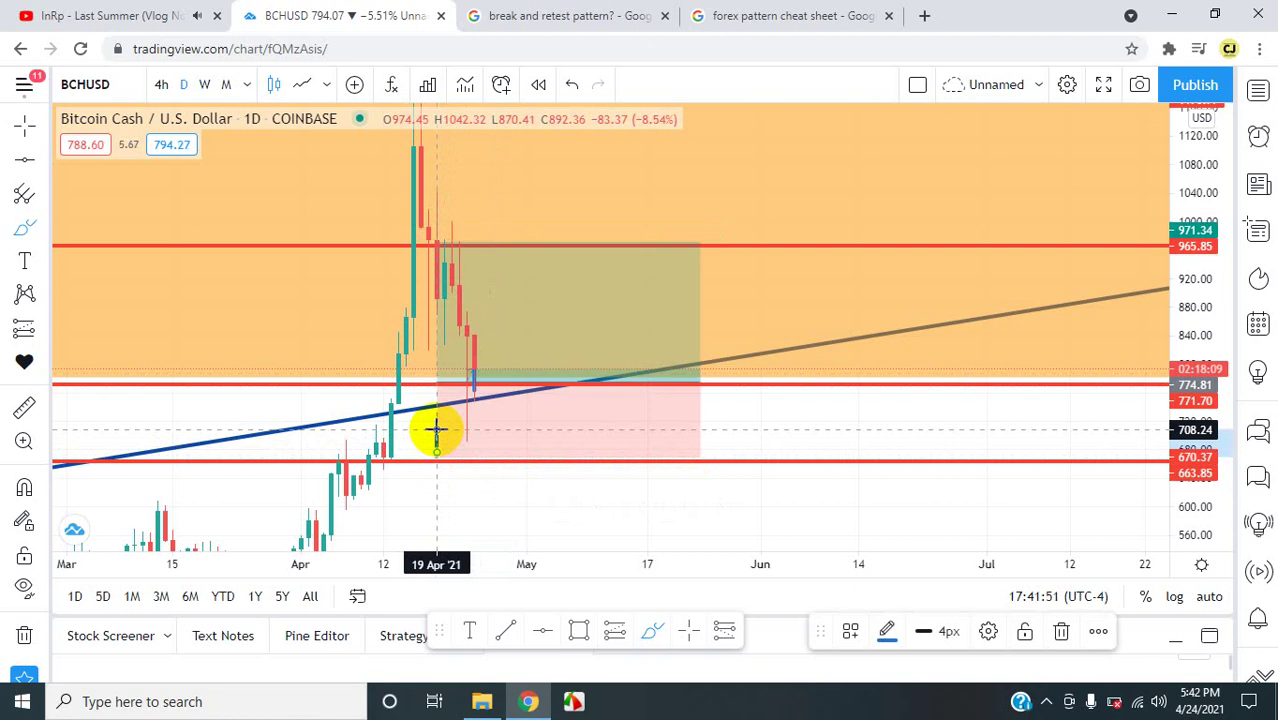
click(572, 84)
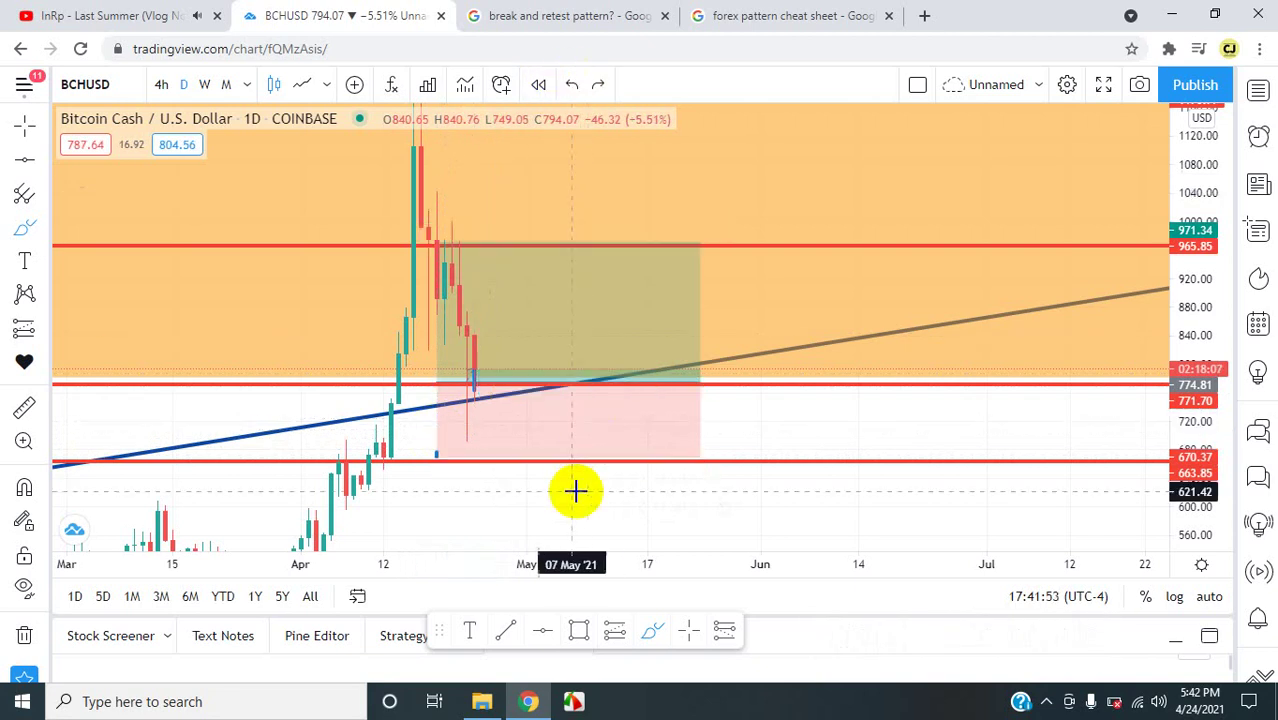
Try raising the long position's stop and sketching a sharp drop to it, then undo both
click(686, 634)
click(431, 460)
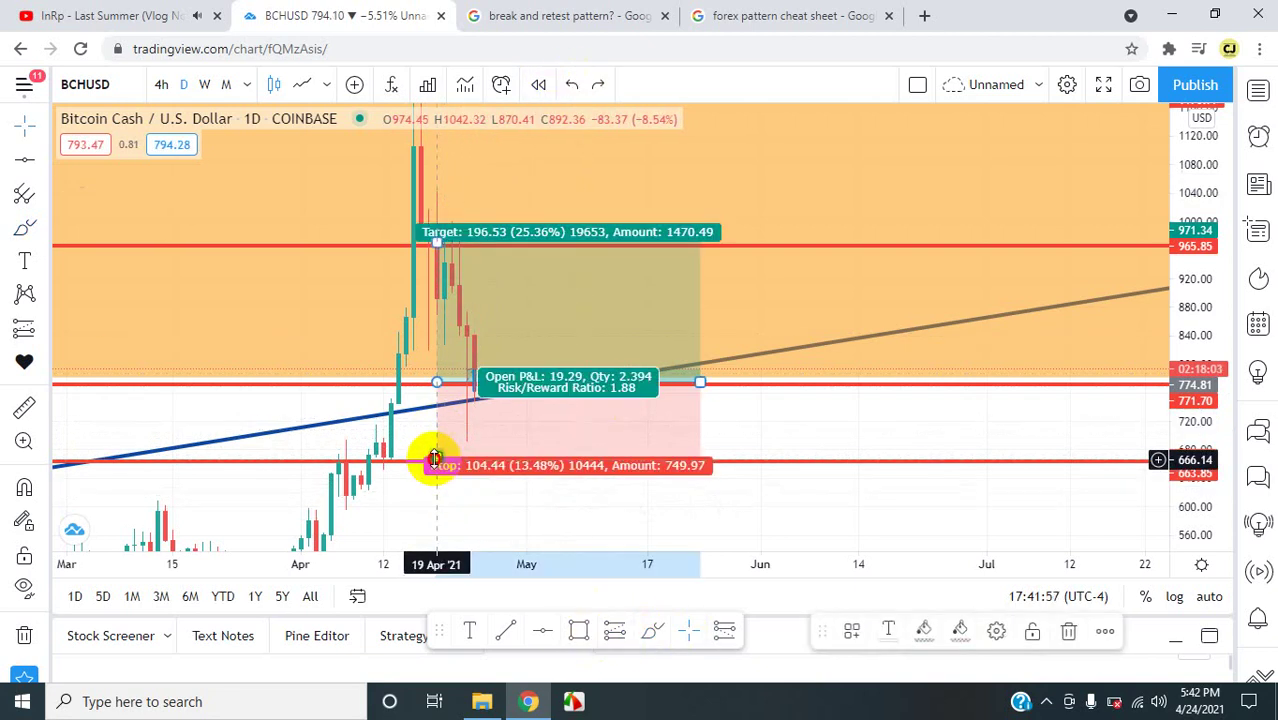
mouse_move(435, 460)
mouse_down()
mouse_move(432, 440)
mouse_move(435, 460)
mouse_up()
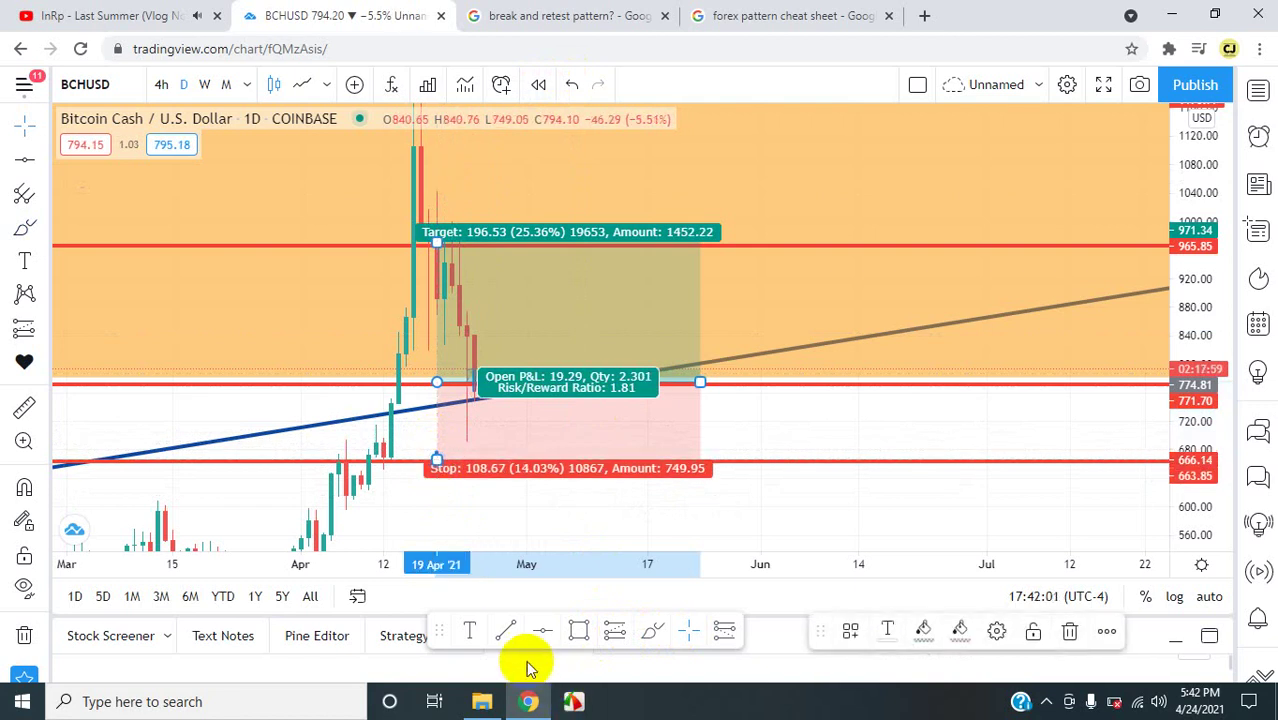
click(655, 634)
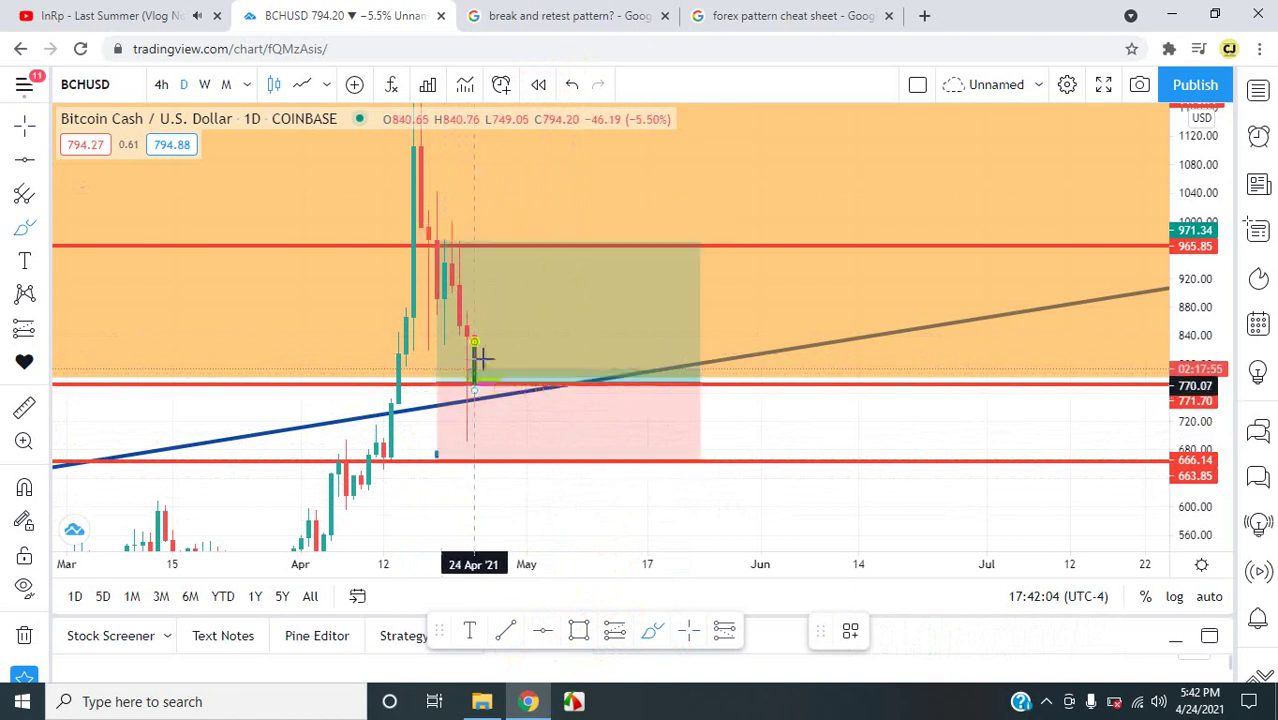
drag(487, 357, 491, 473)
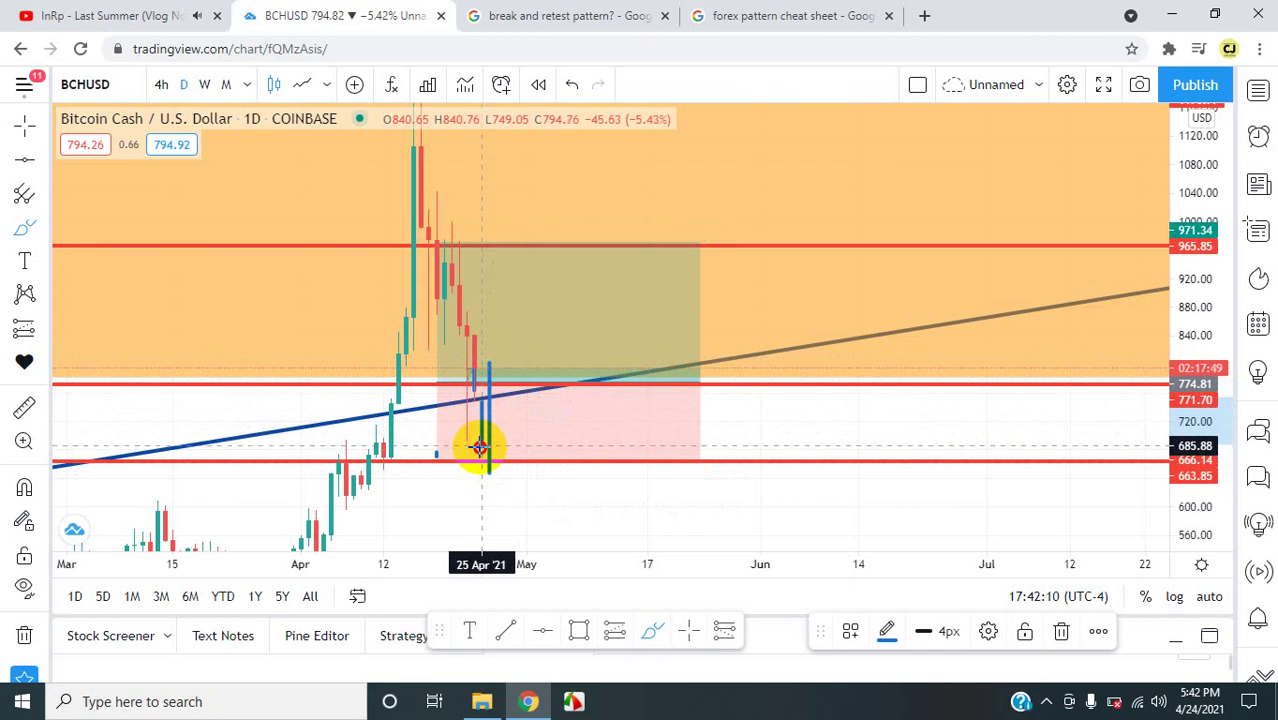
click(481, 445)
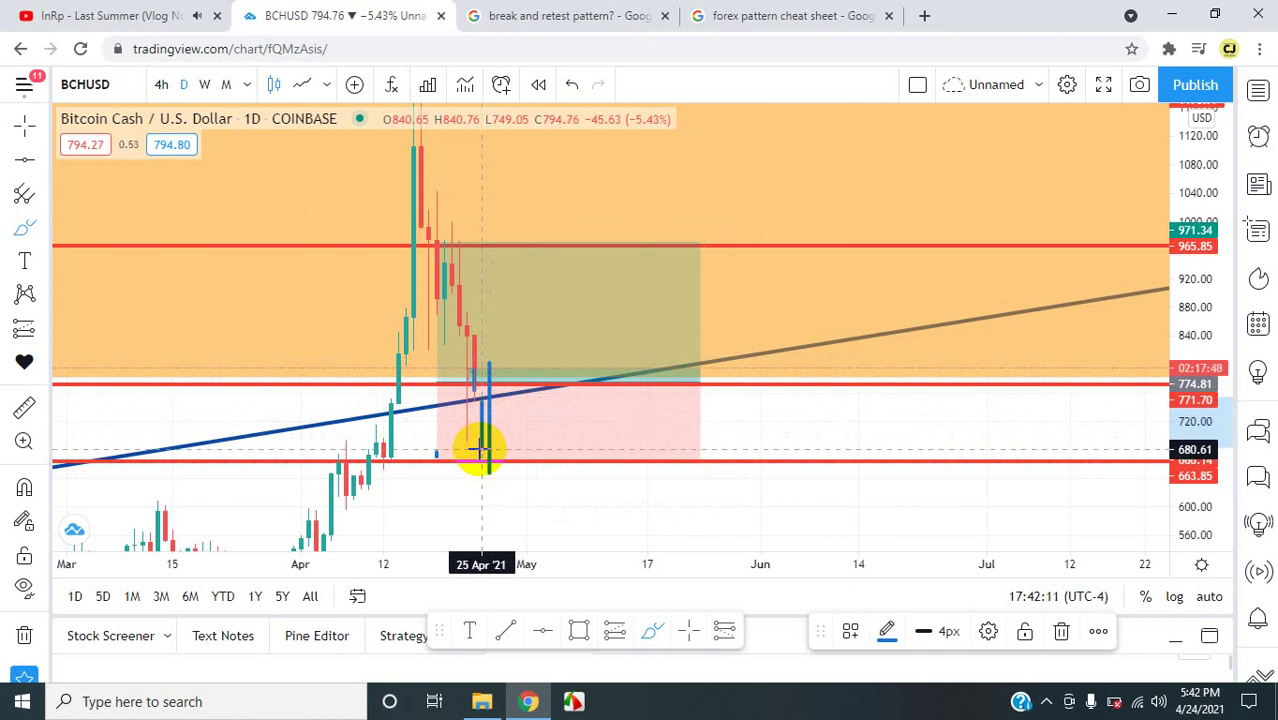
click(566, 87)
click(566, 87)
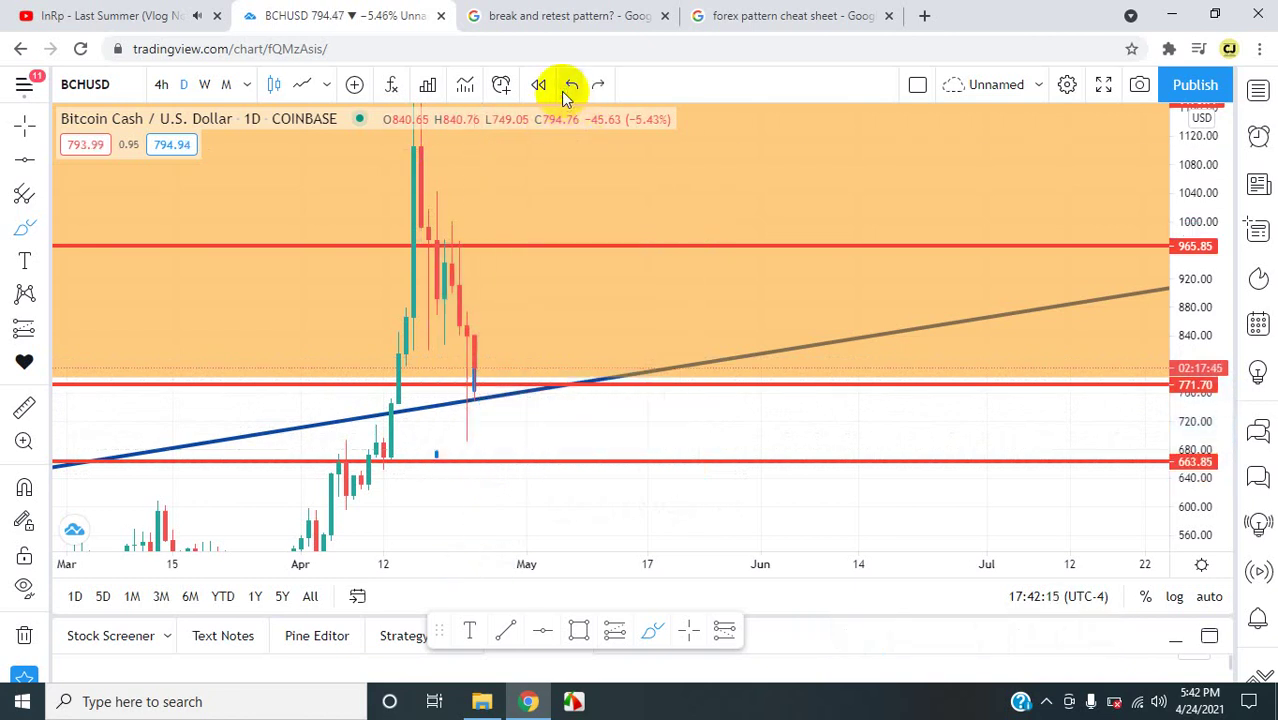
Browse the 'break and retest pattern?' image results, then switch to the 'forex pattern cheat sheet' results
click(560, 20)
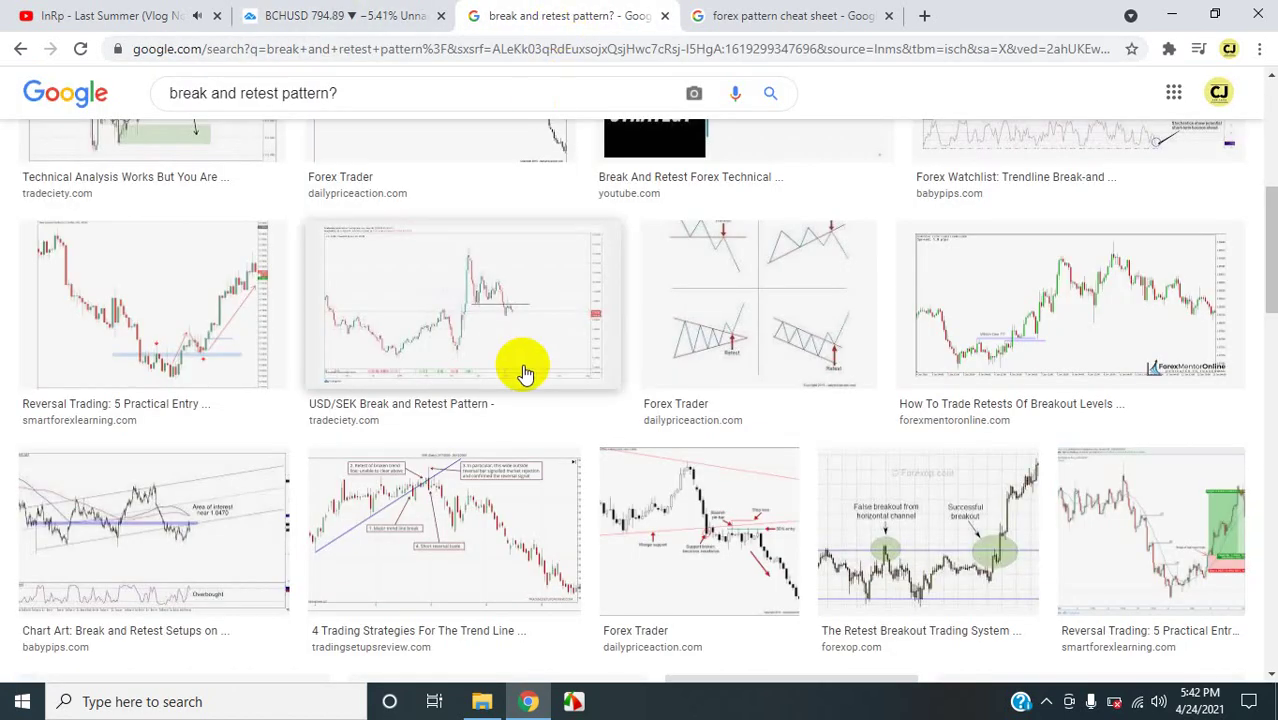
scroll(525, 373, up, 4)
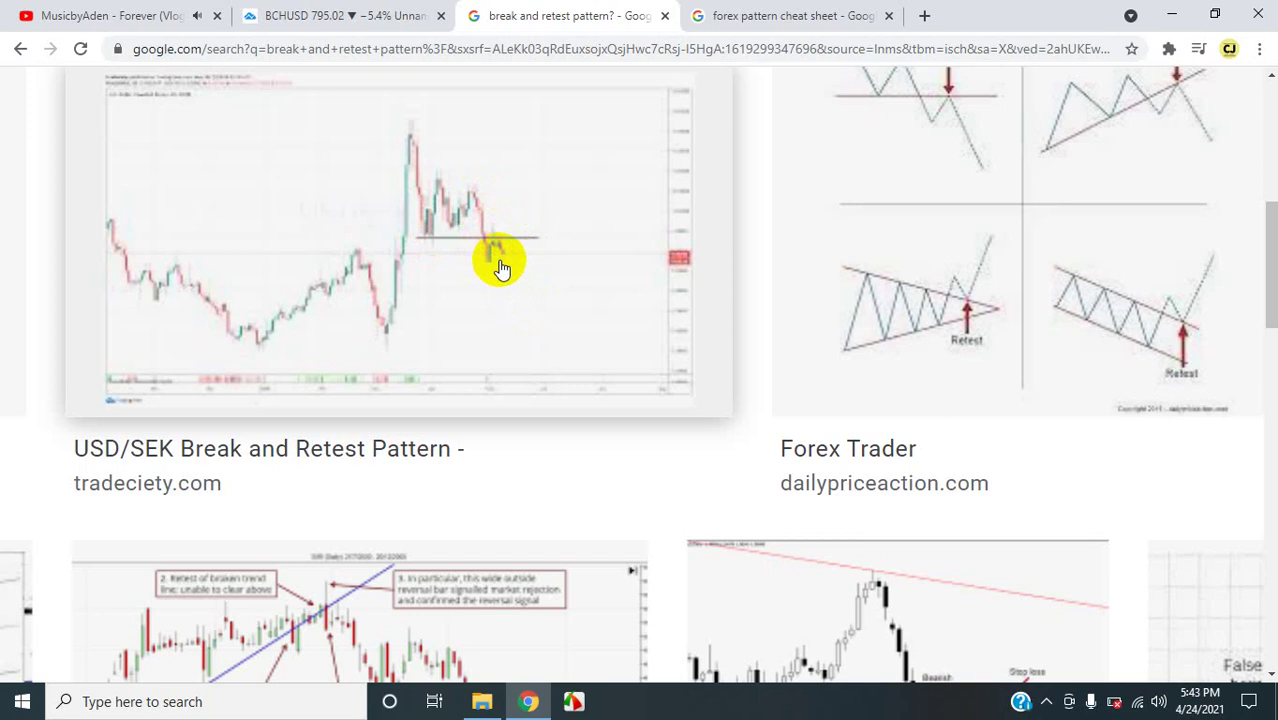
click(746, 13)
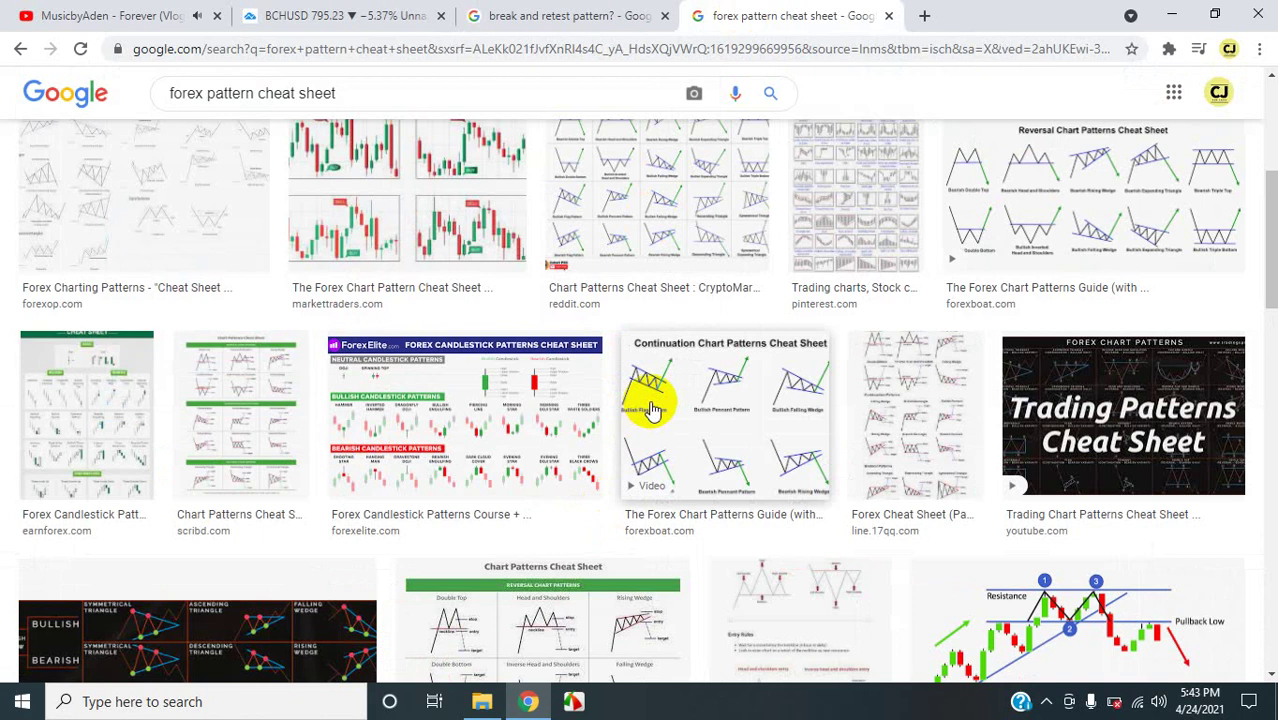
Switch back to the BCHUSD daily chart tab in TradingView
click(336, 14)
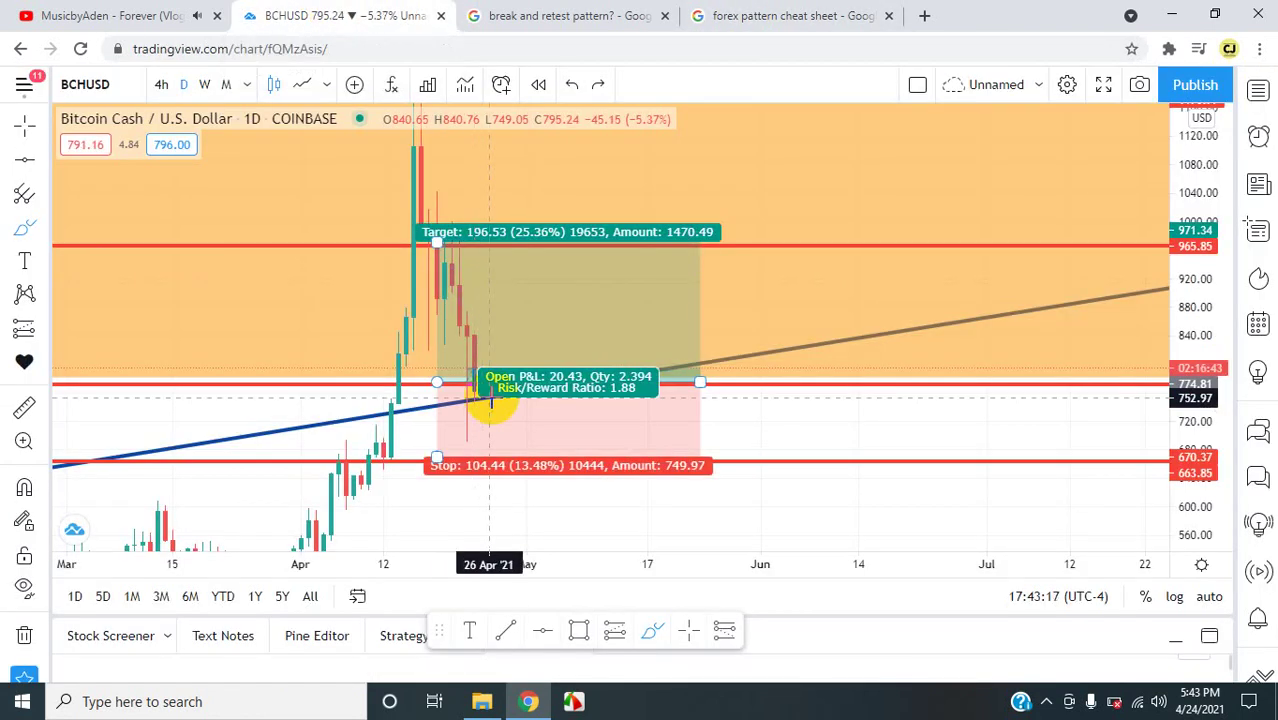